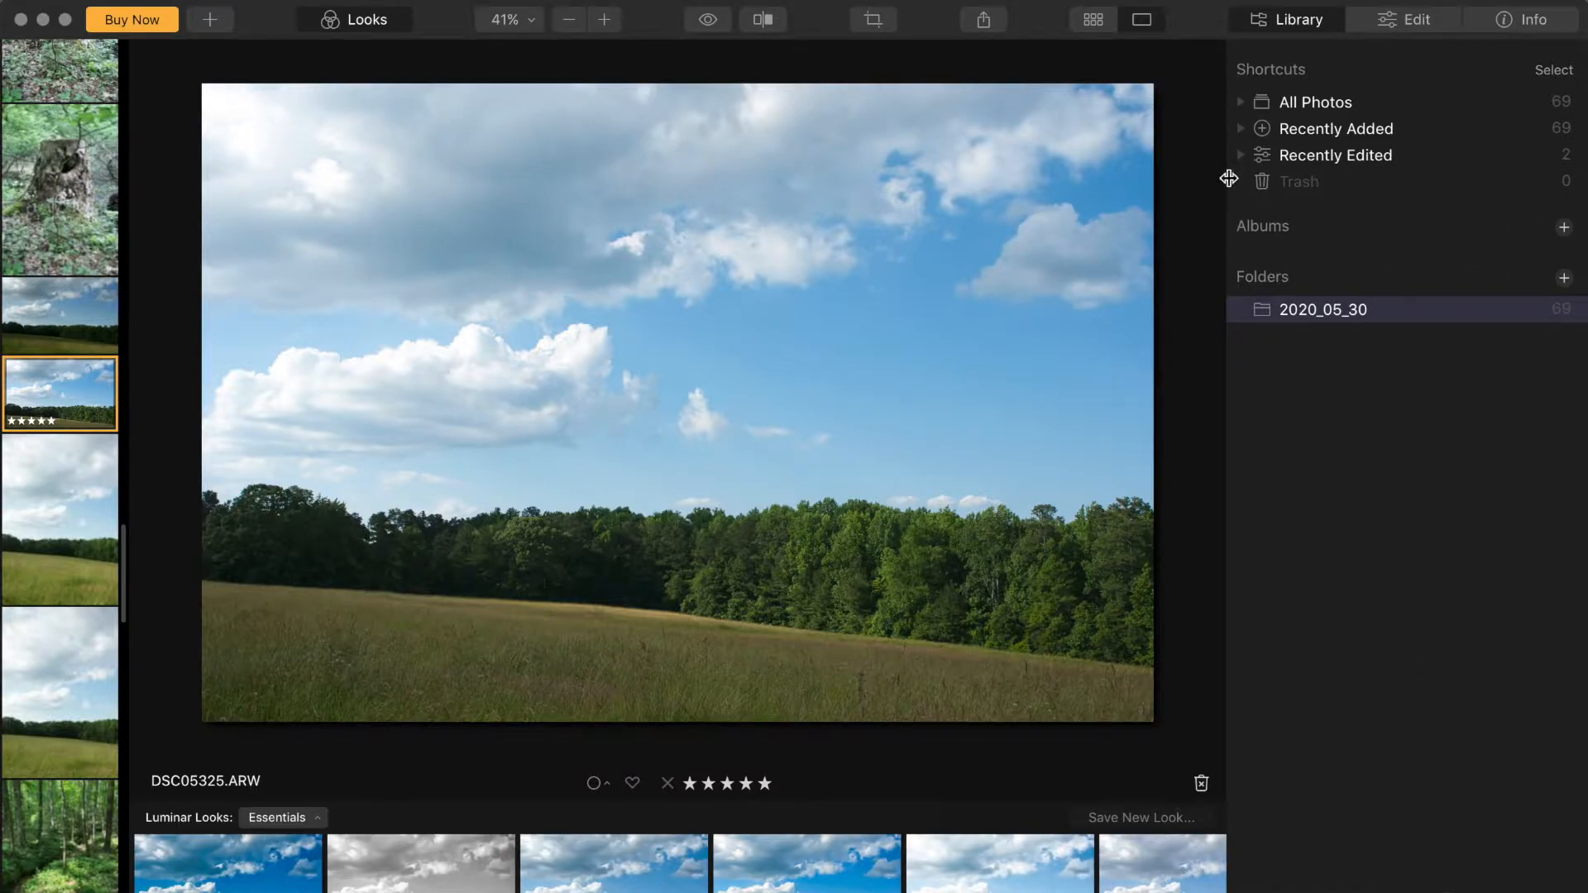
scroll(88, 497, down, 3)
scroll(88, 497, up, 3)
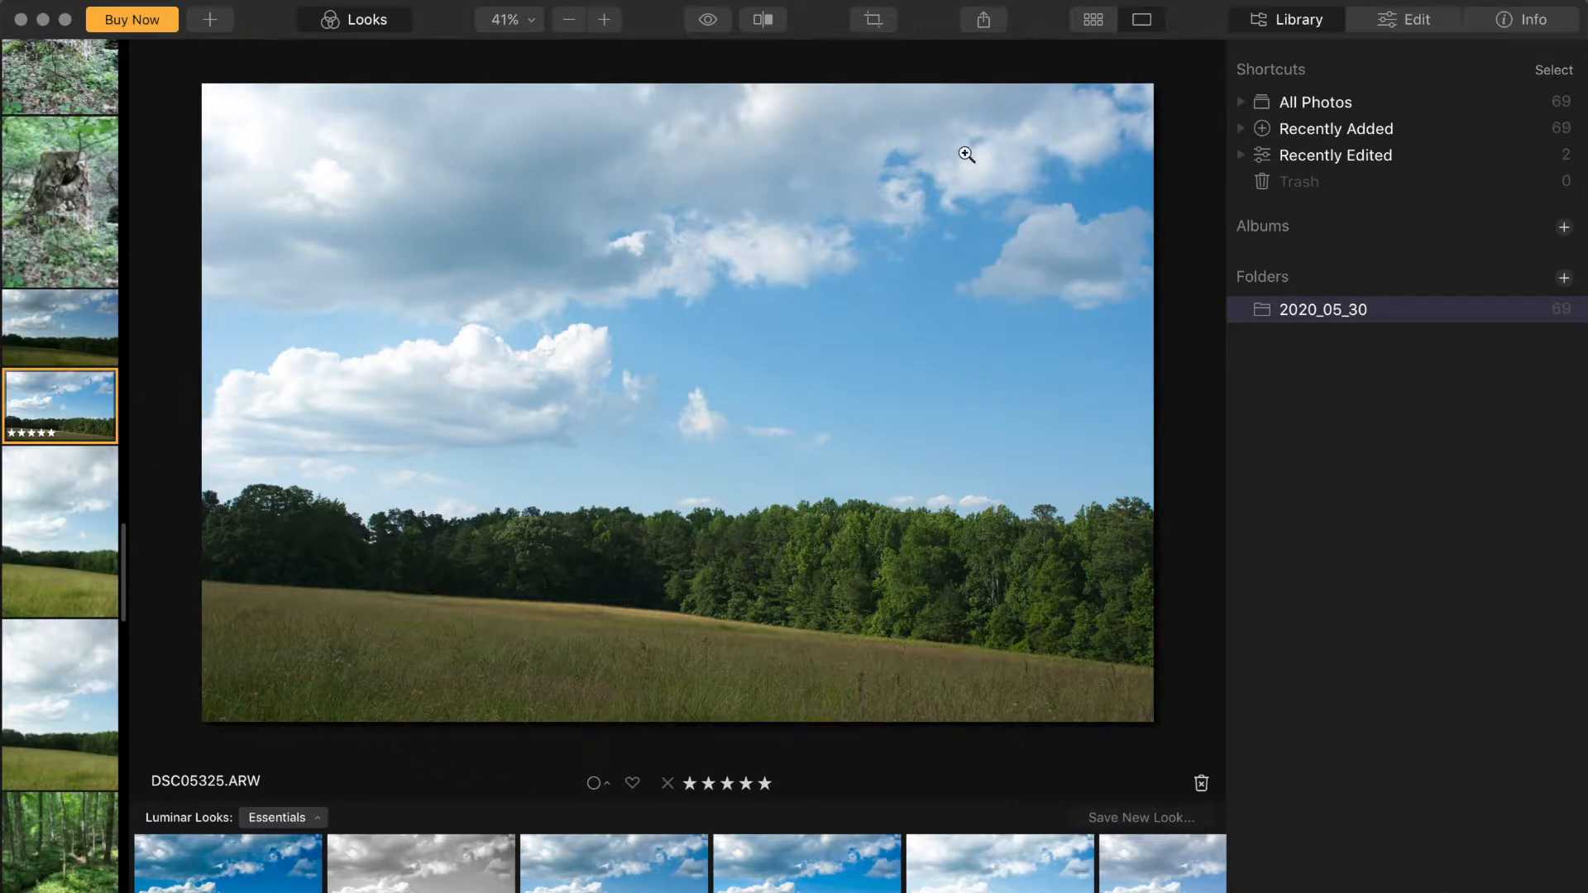
Step: Browse the Essentials, Layers and Canvas tool panels available for the landscape photo
click(1430, 20)
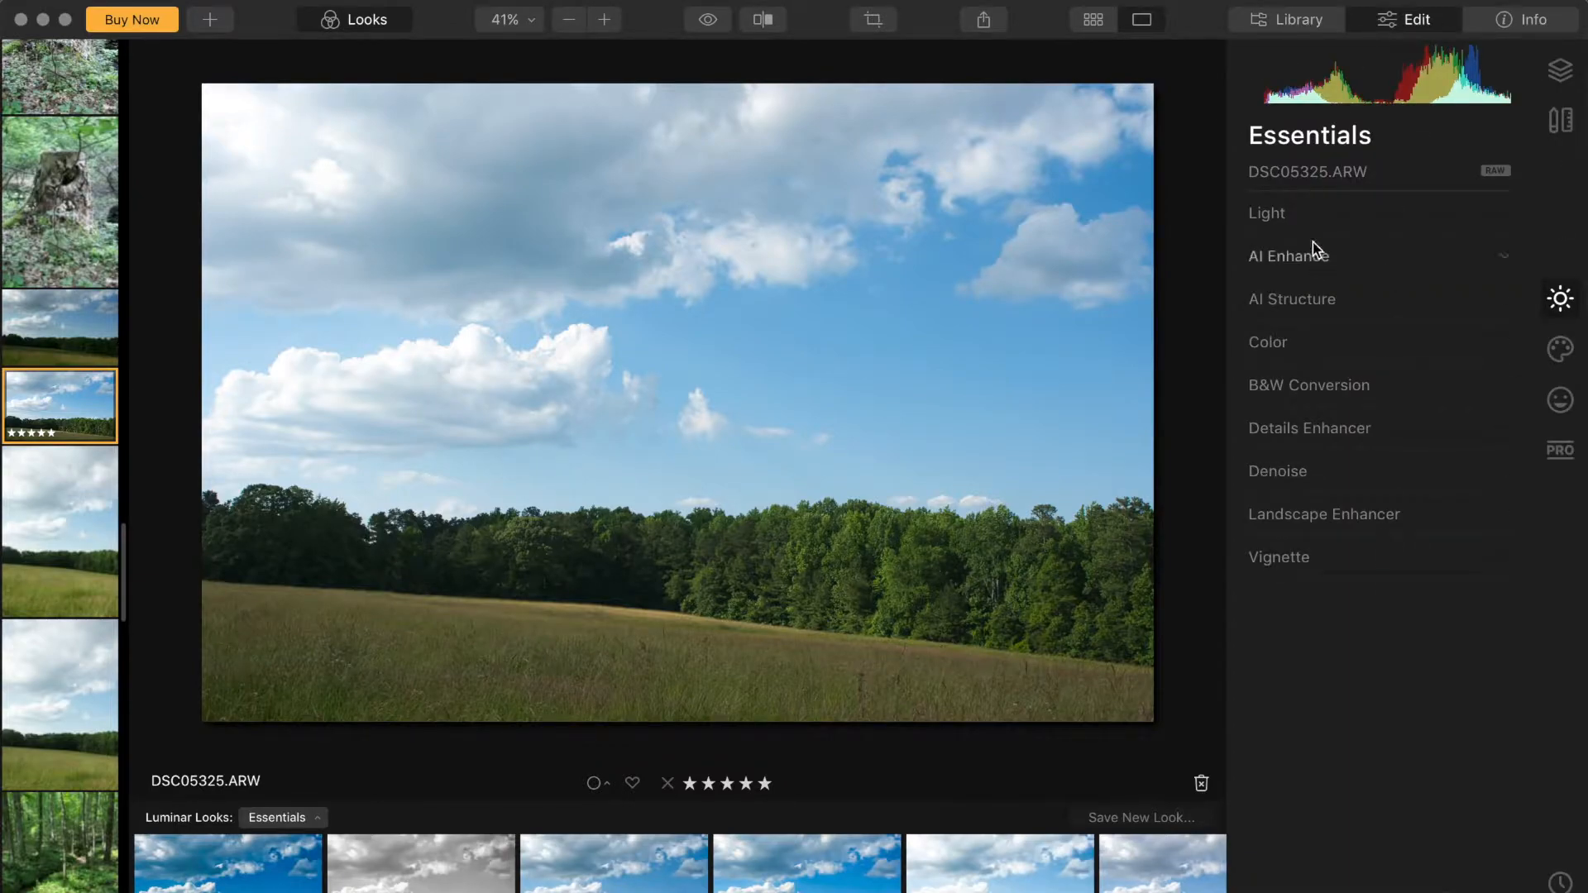
click(1303, 212)
click(1304, 211)
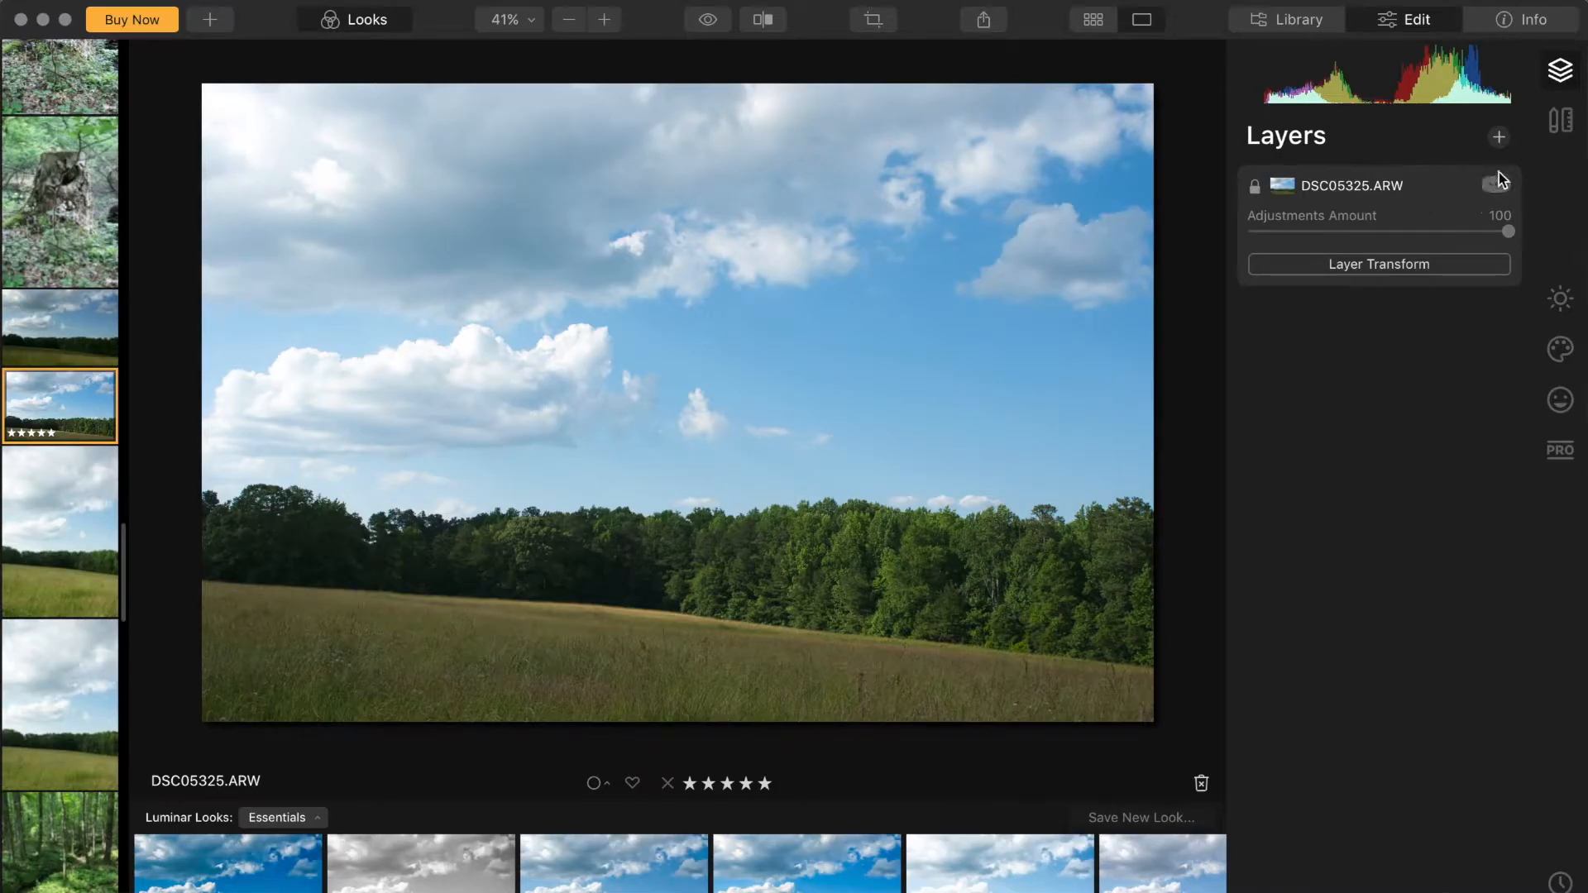
click(1499, 137)
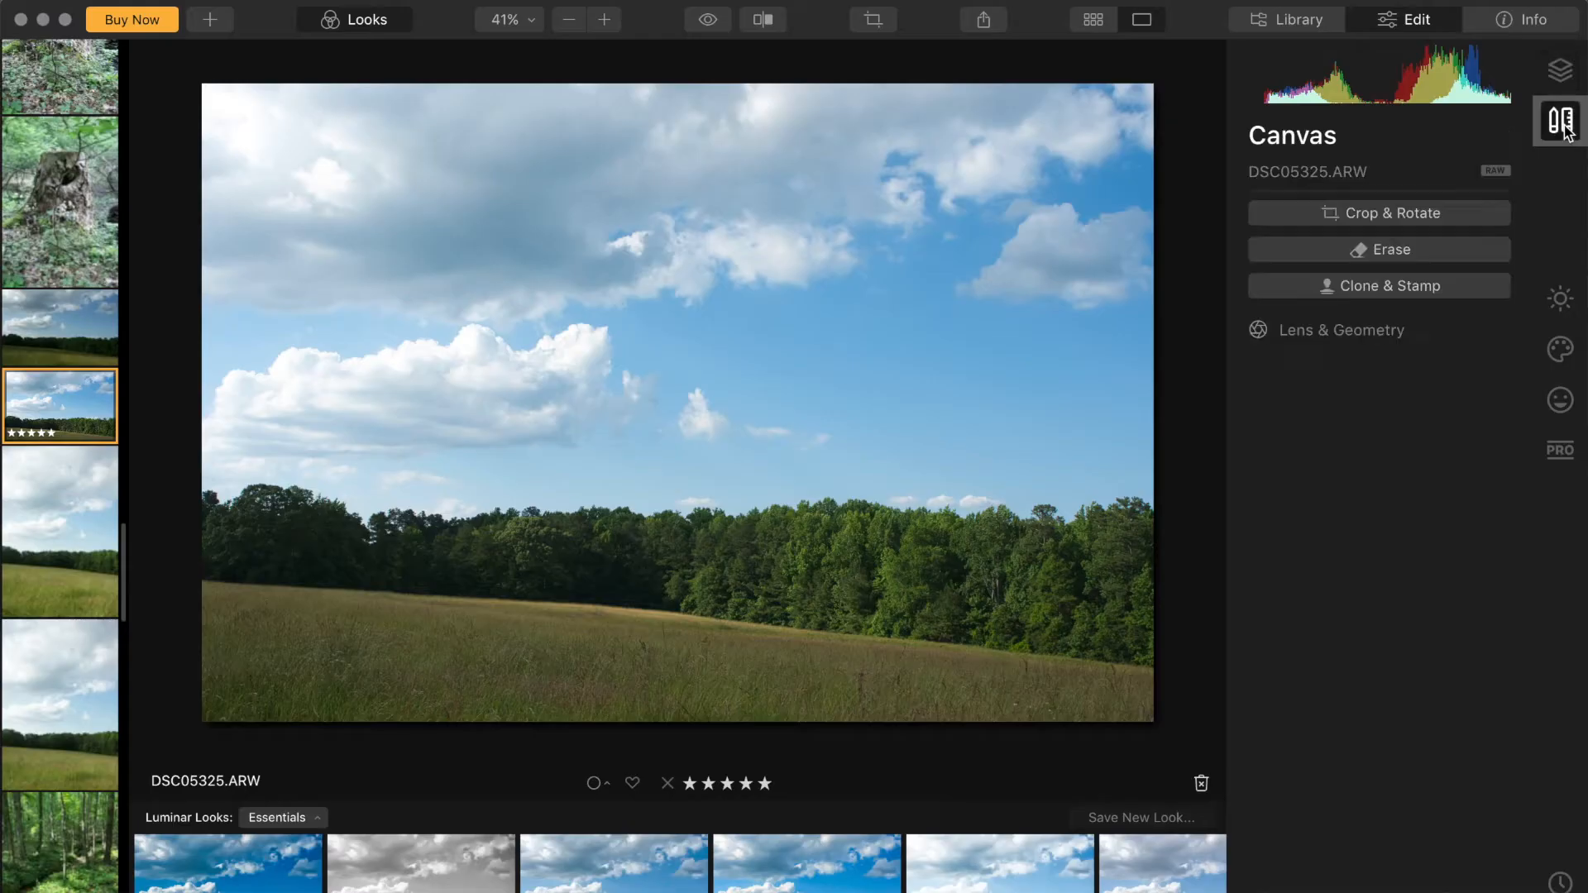
click(1559, 299)
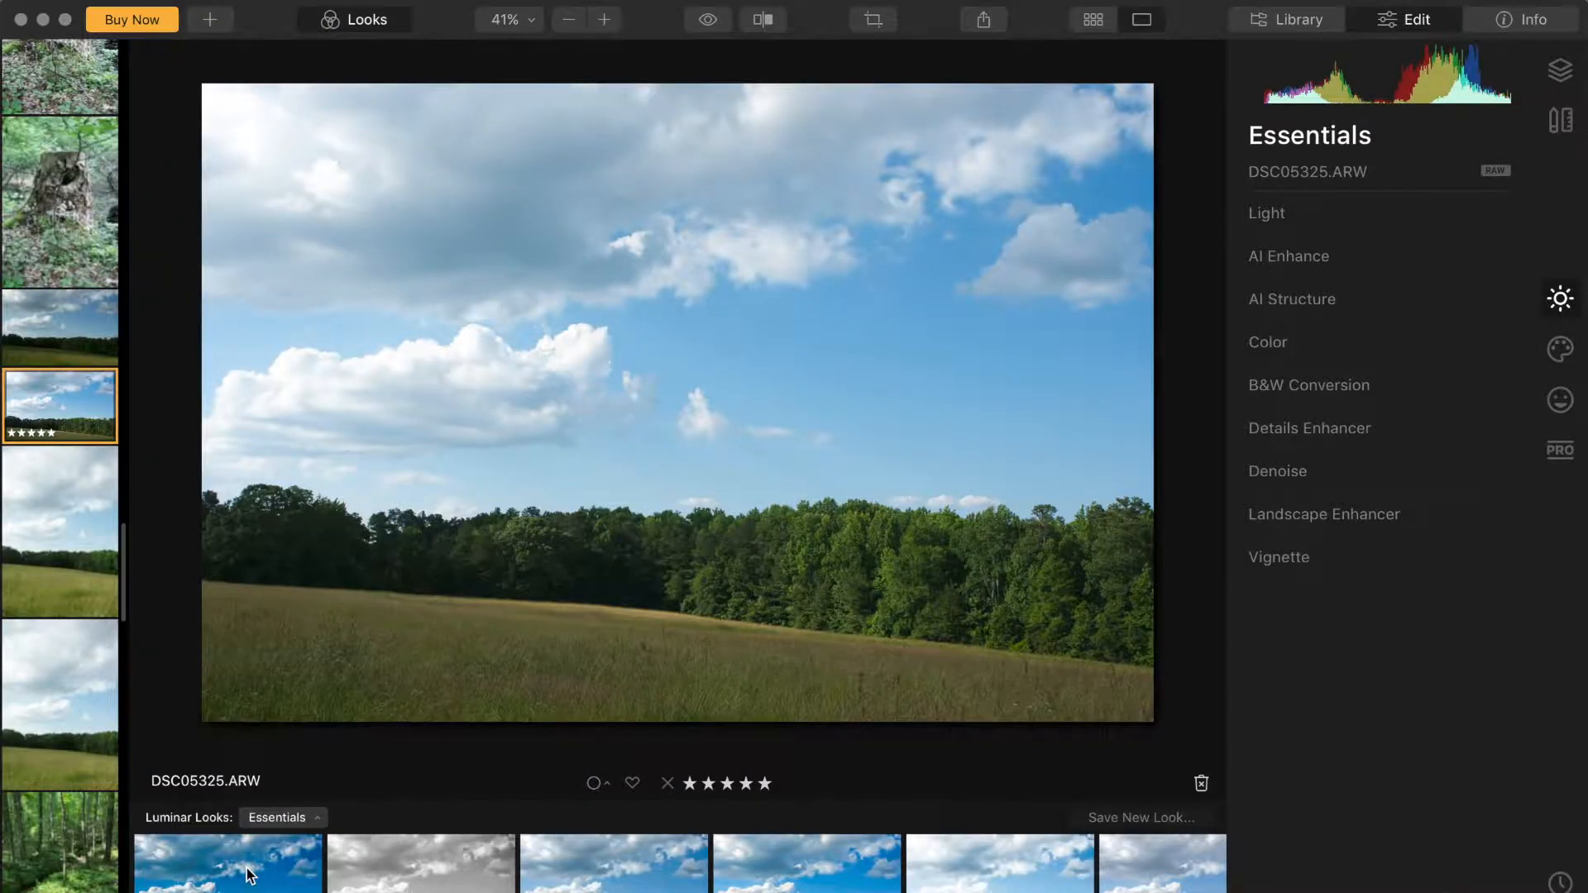
Step: Apply the first Essentials Luminar Look, then warm the Light temperature to 5626
click(227, 860)
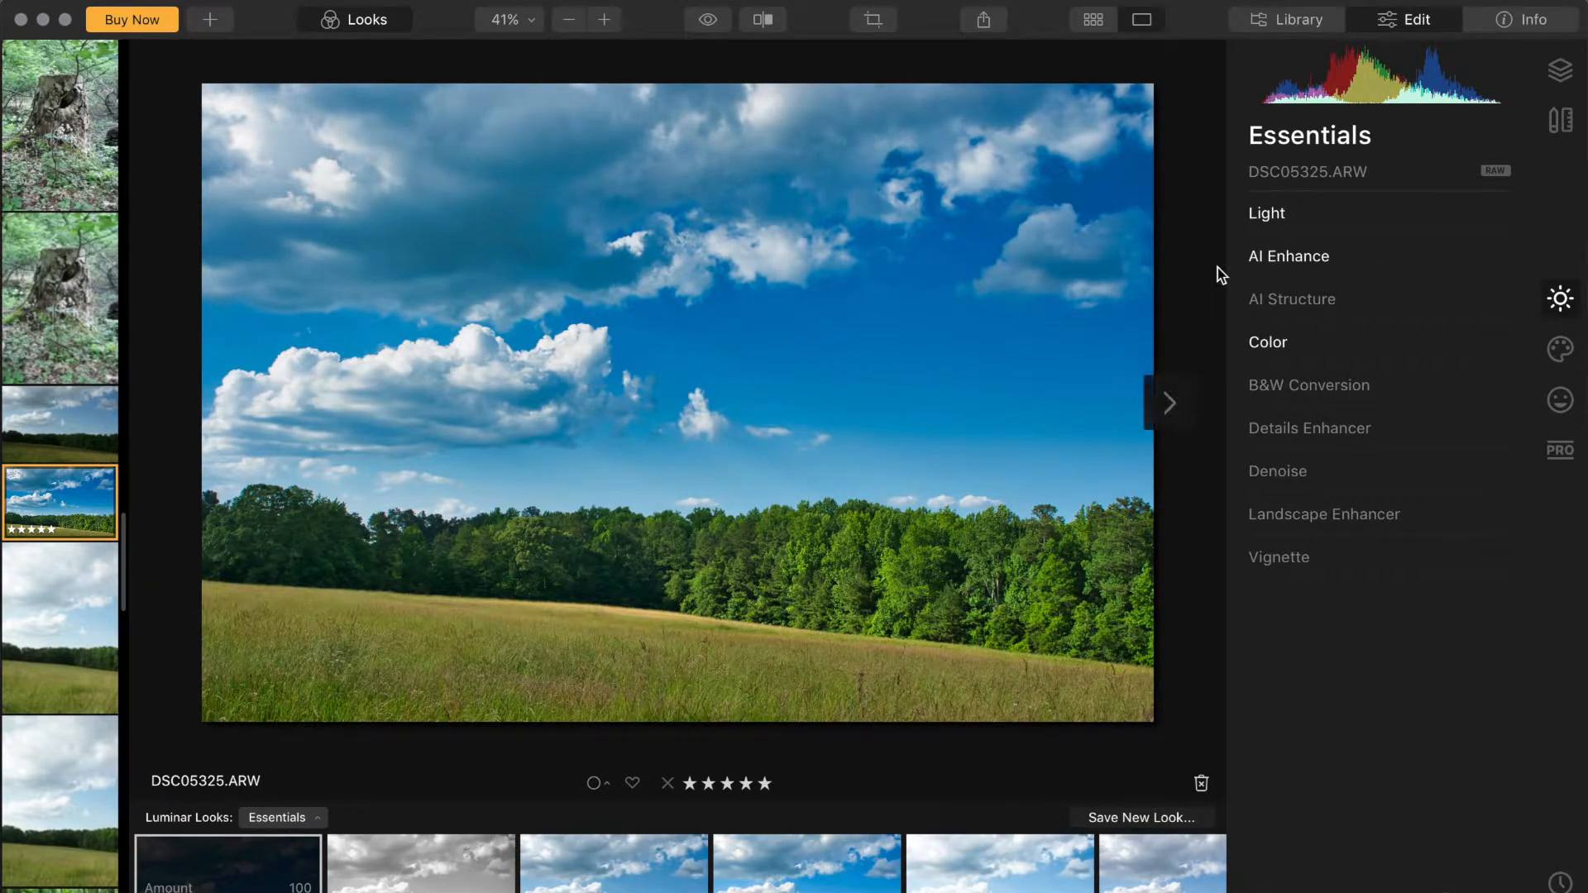
click(1321, 219)
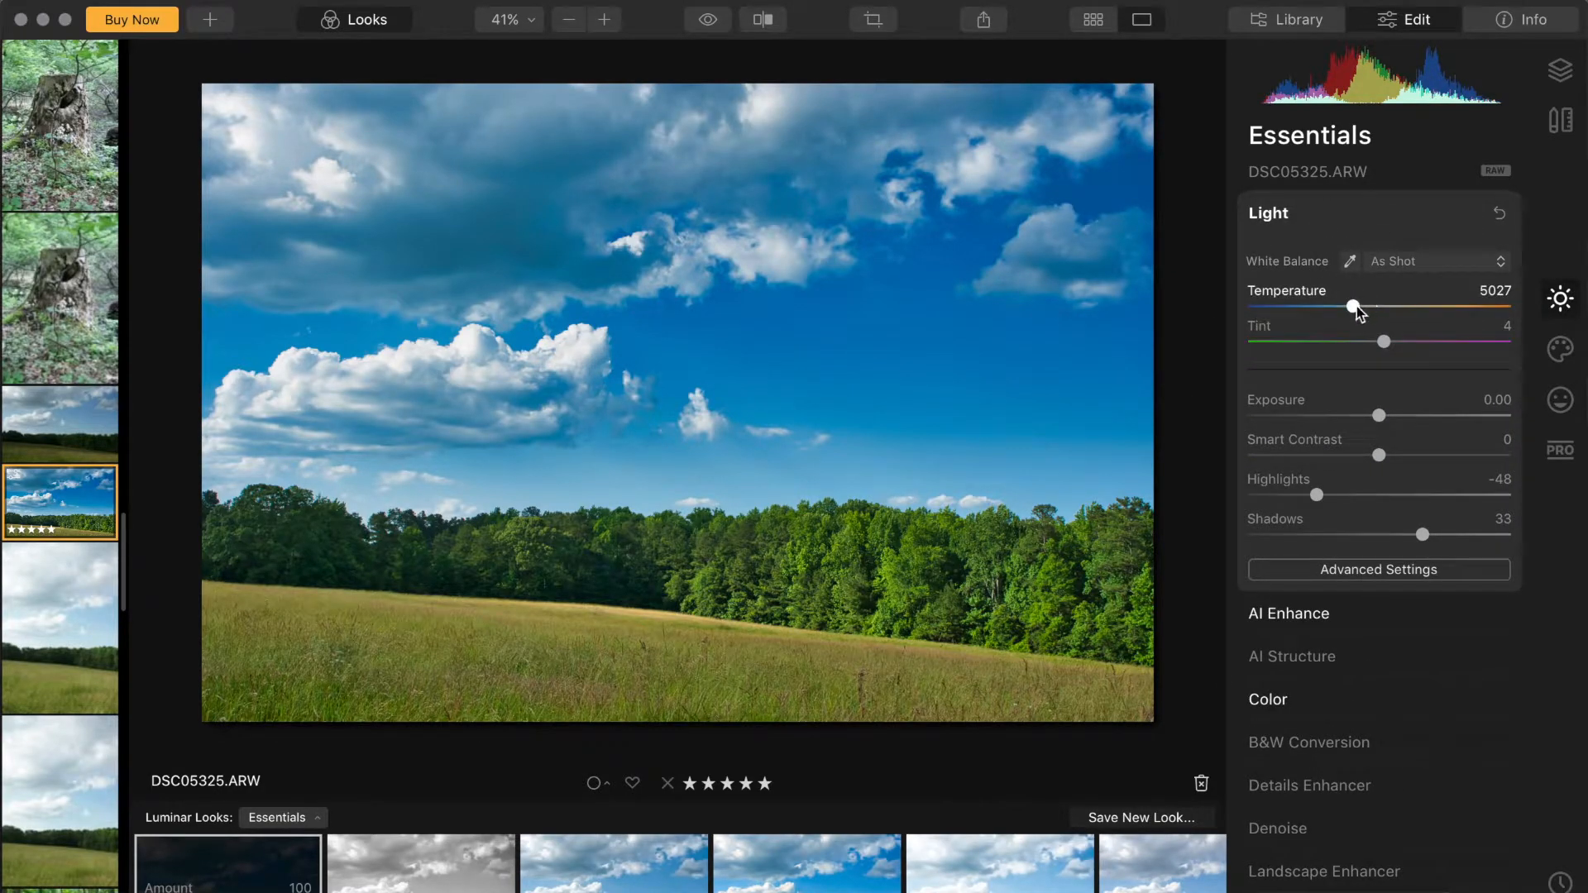
drag(1356, 308, 1368, 306)
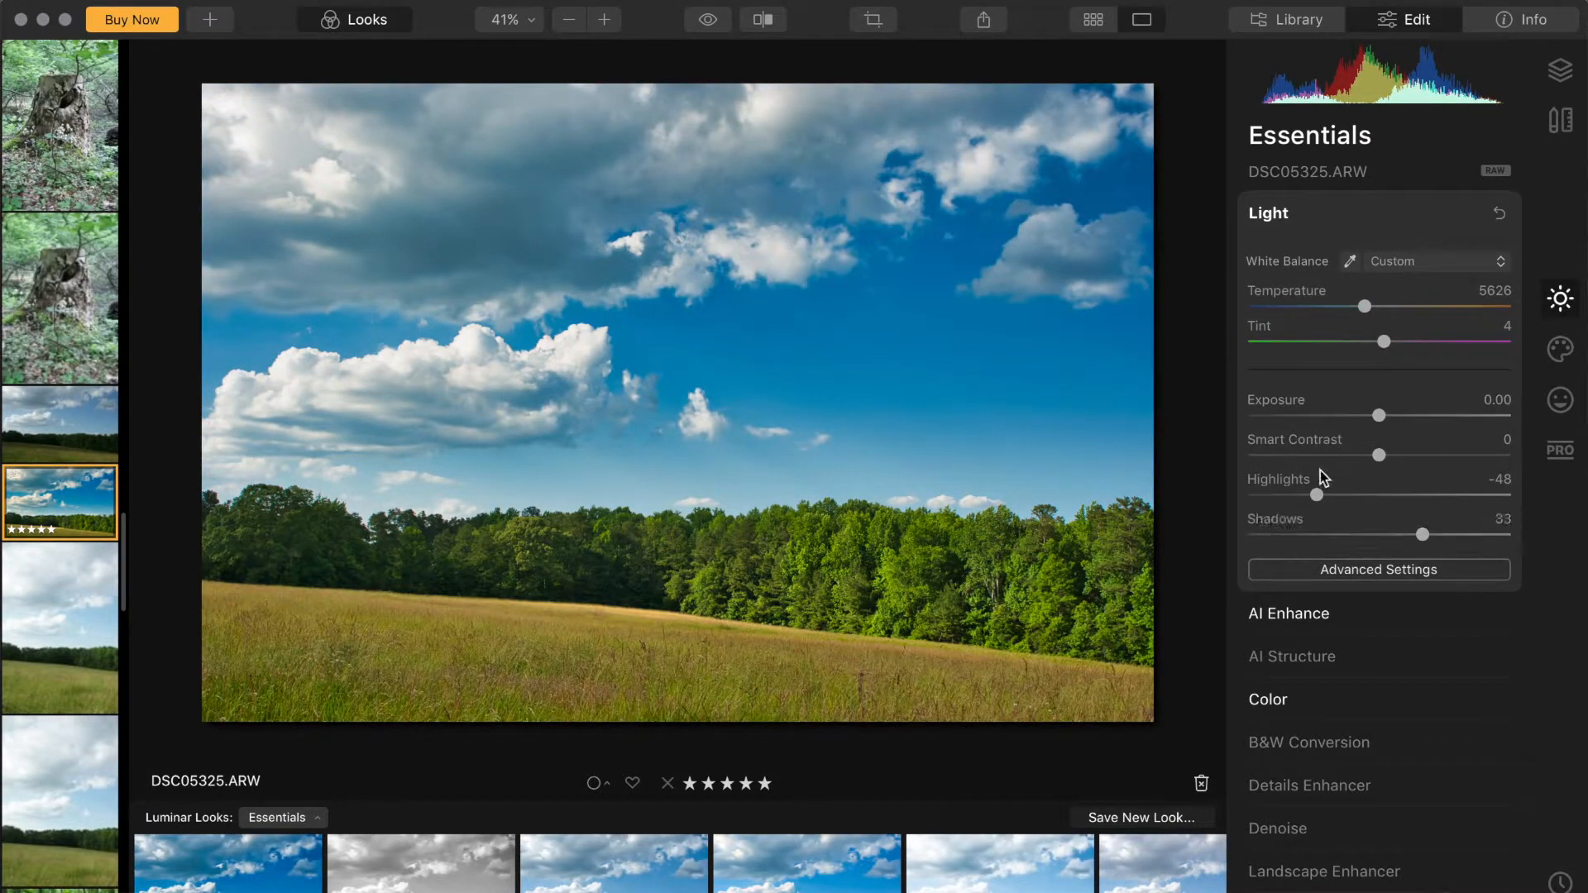
Step: Set Highlights to -41 and lift the midtones of the green channel curve in Light's advanced settings
drag(1316, 496, 1326, 506)
click(1321, 569)
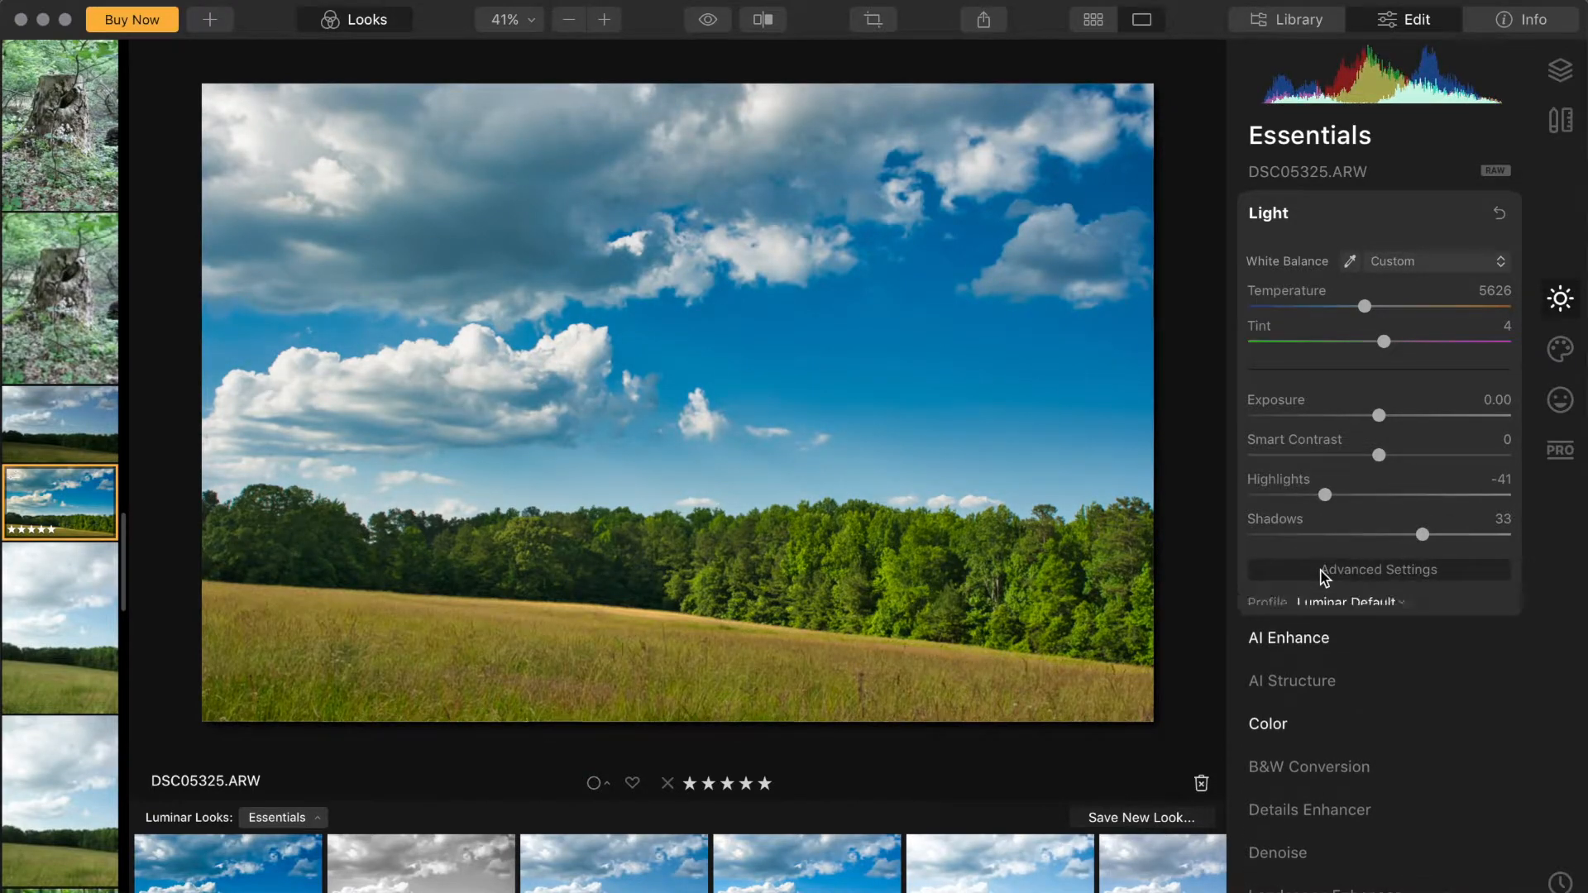
scroll(1331, 653, down, 3)
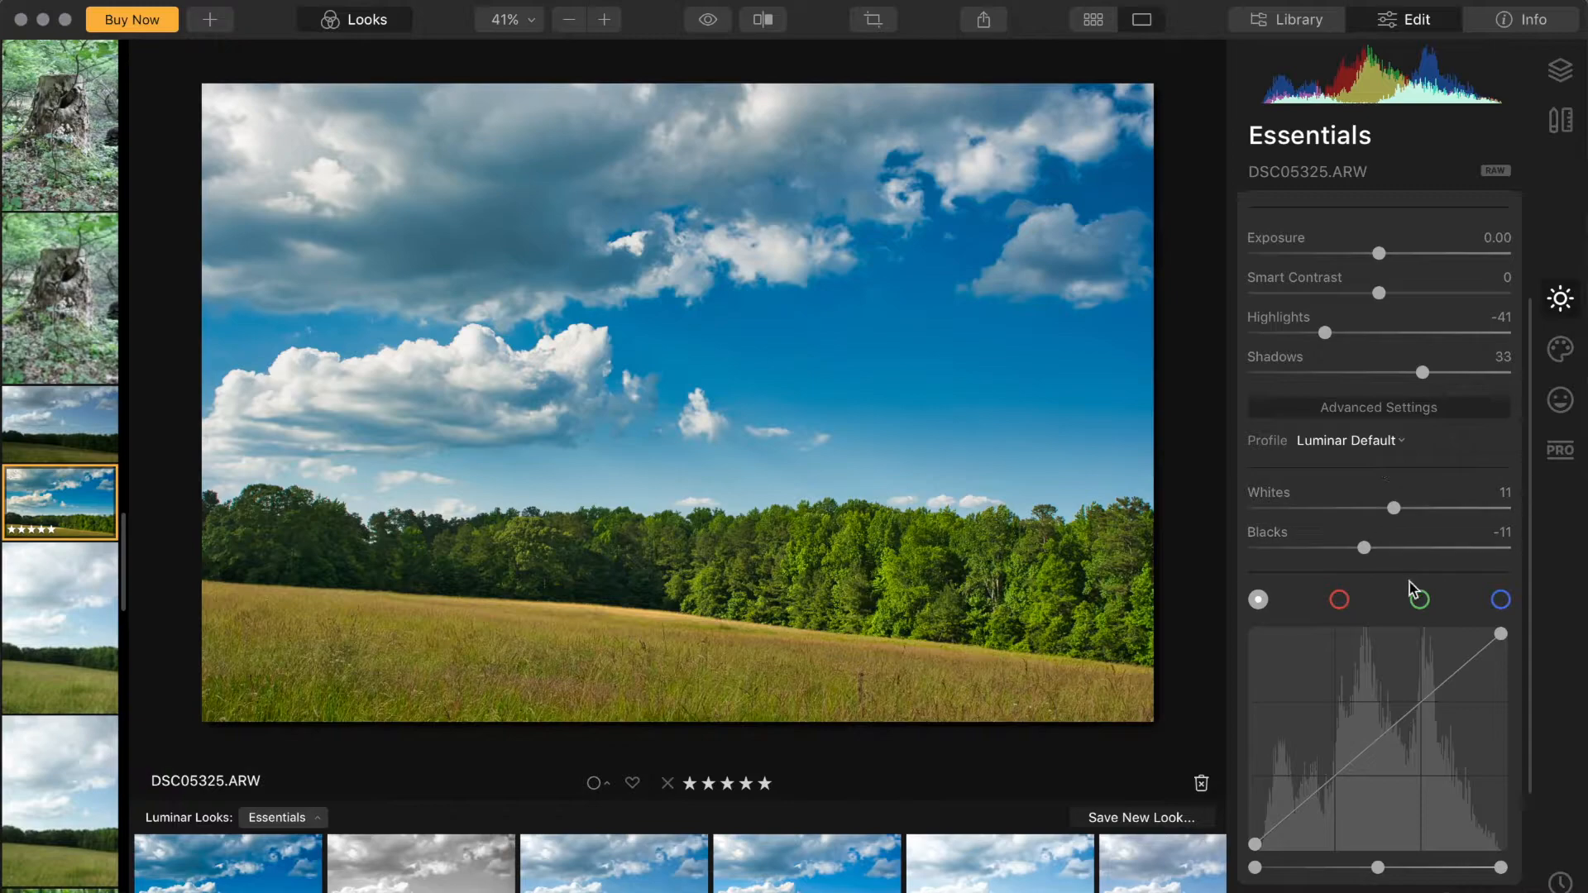
click(1419, 601)
scroll(1360, 596, down, 1)
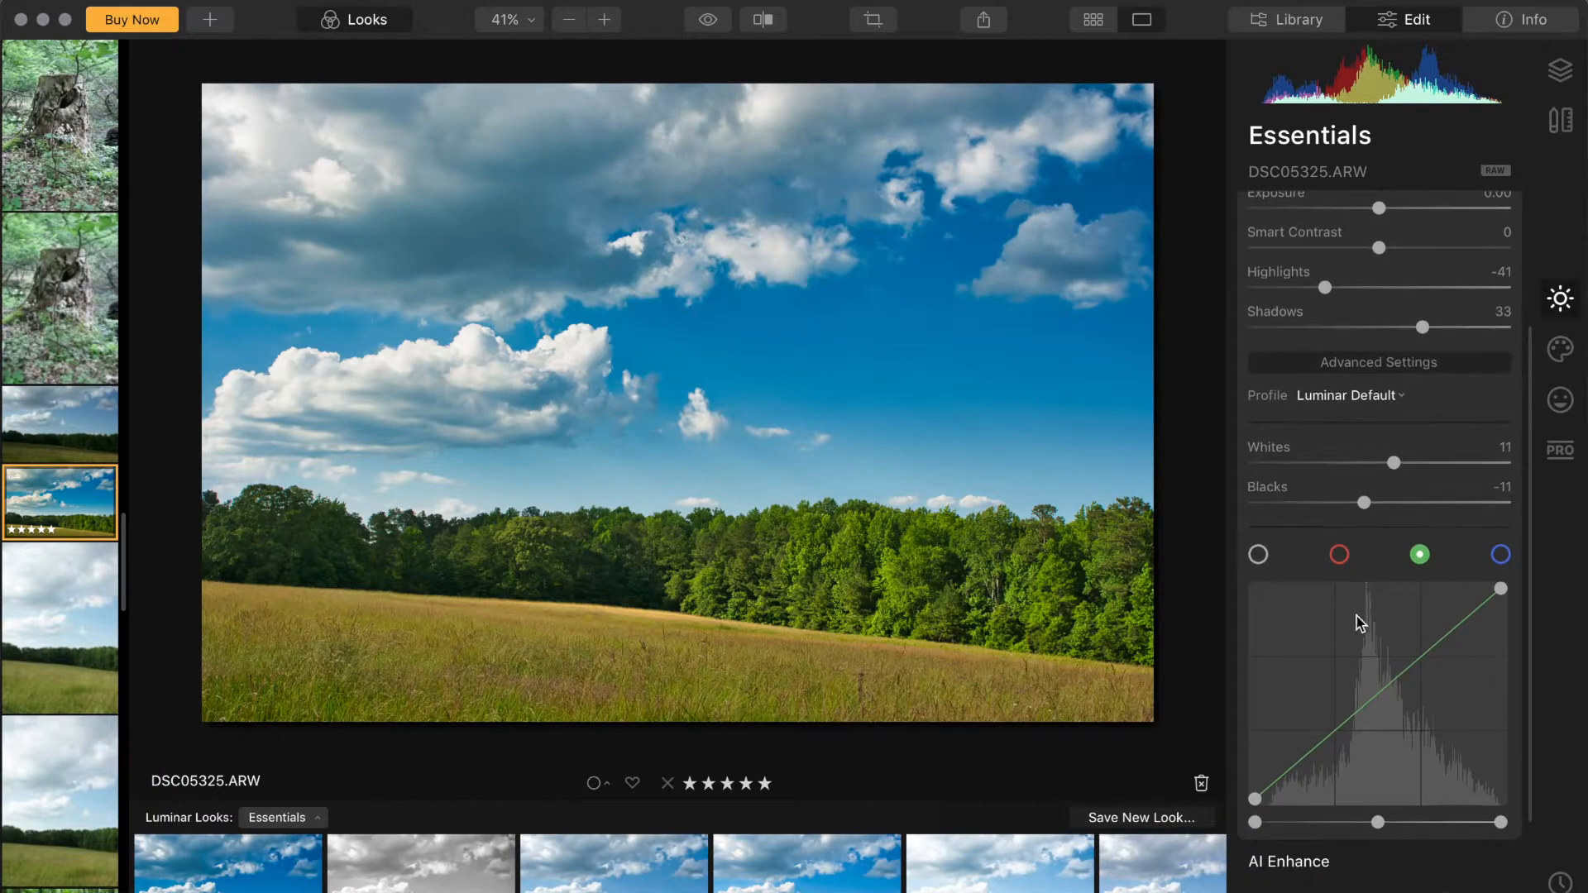
drag(1375, 699, 1371, 702)
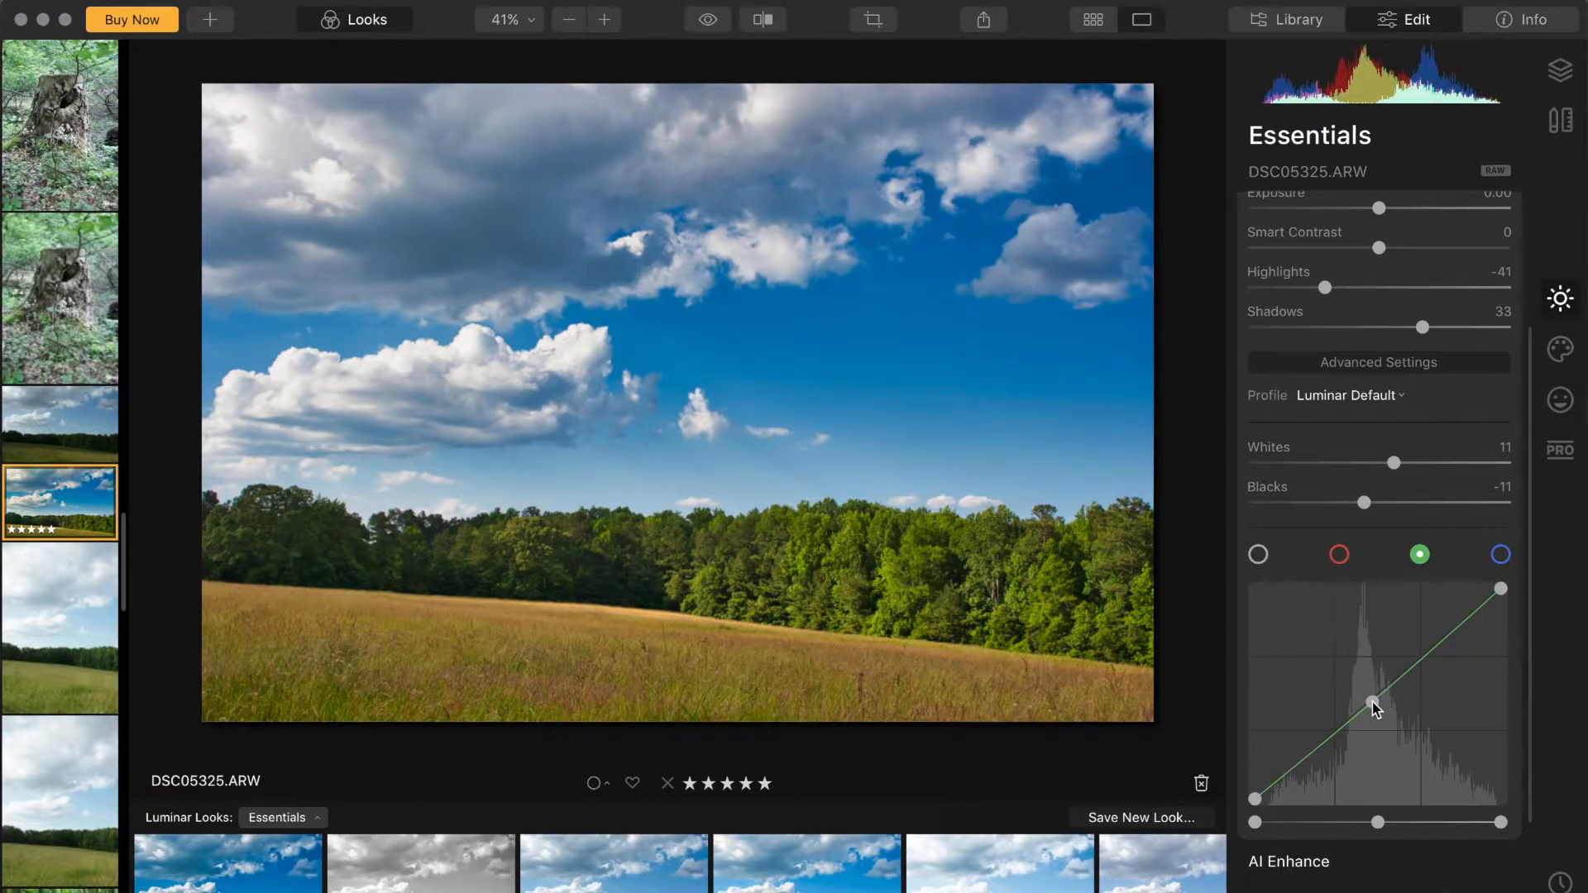
Step: Nudge the Tint slider slightly and collapse the Light section
scroll(1422, 371, up, 5)
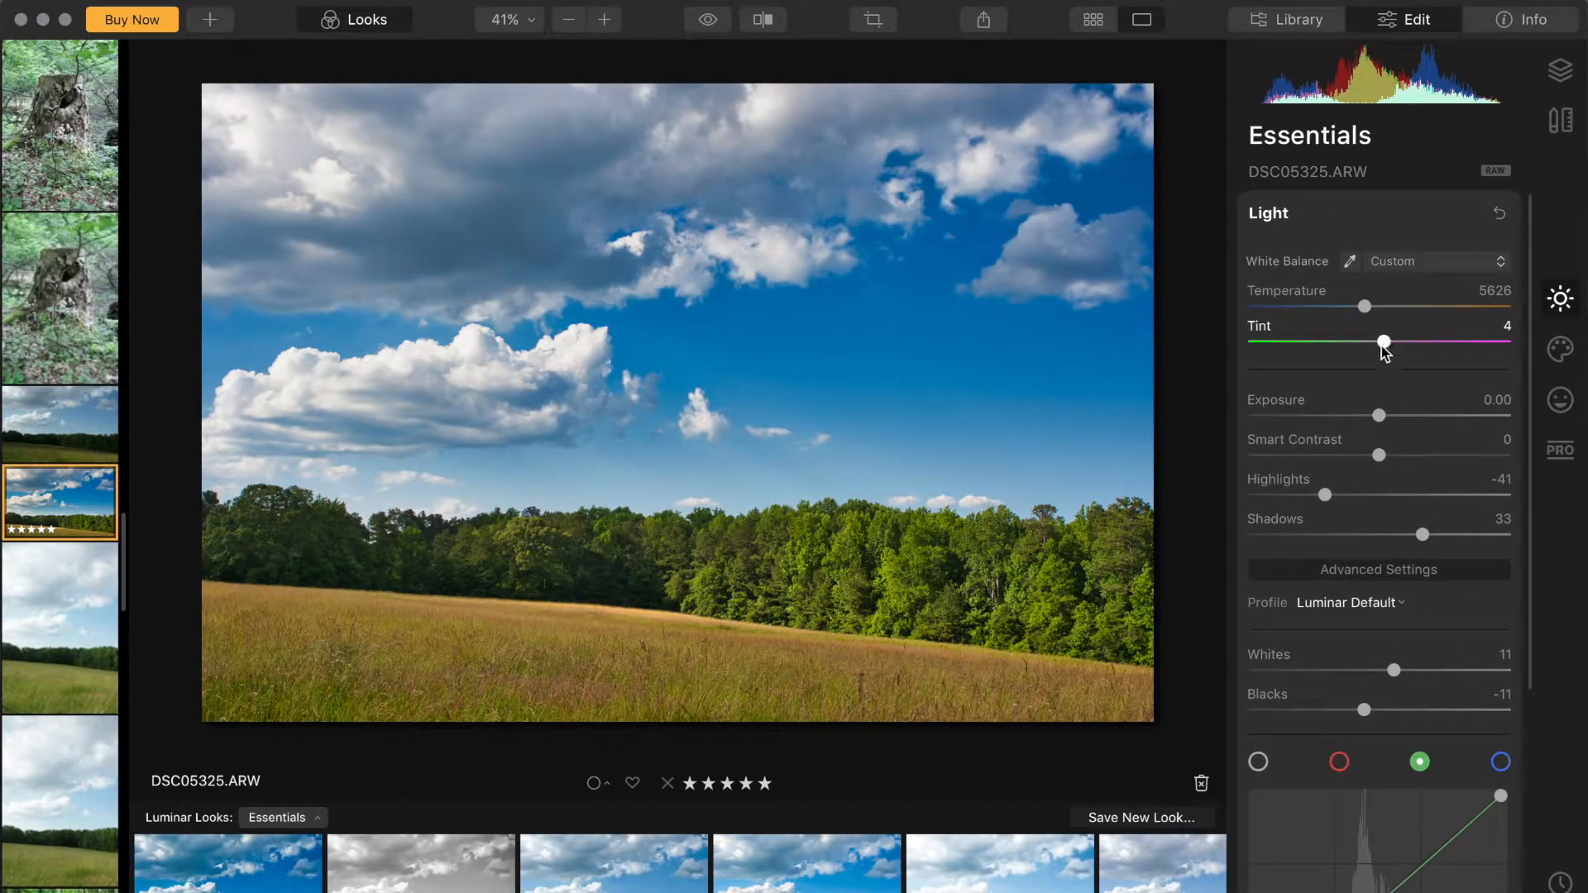
drag(1385, 349, 1383, 349)
scroll(1378, 487, down, 1)
scroll(1380, 476, up, 1)
click(1288, 215)
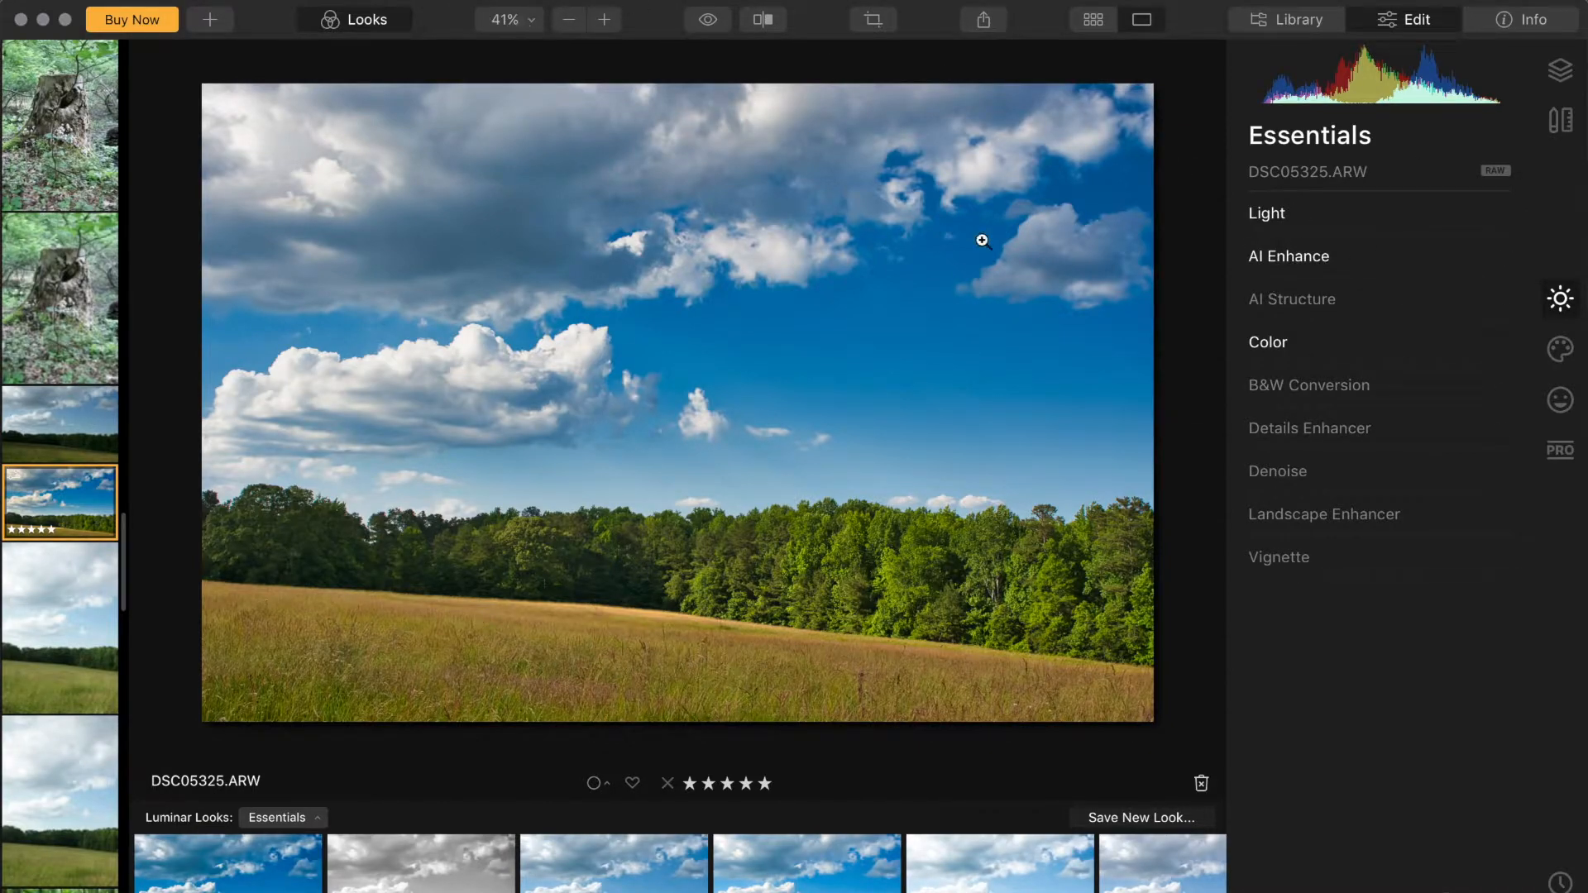
Step: Set the AI Structure Amount to 23 while checking the trees at 100% zoom
click(1300, 301)
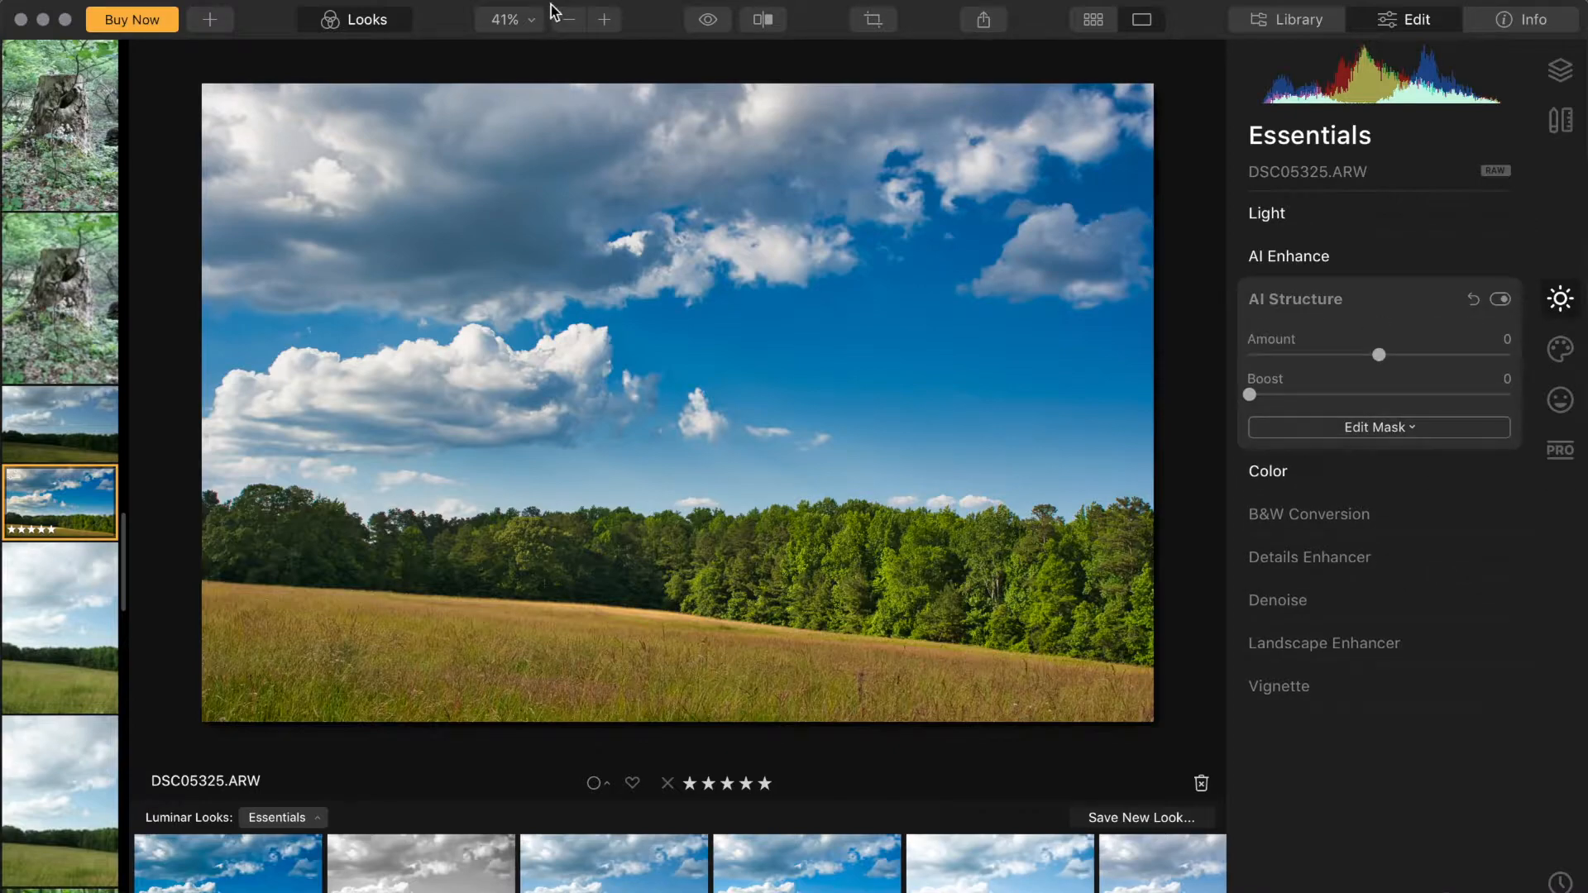
click(507, 18)
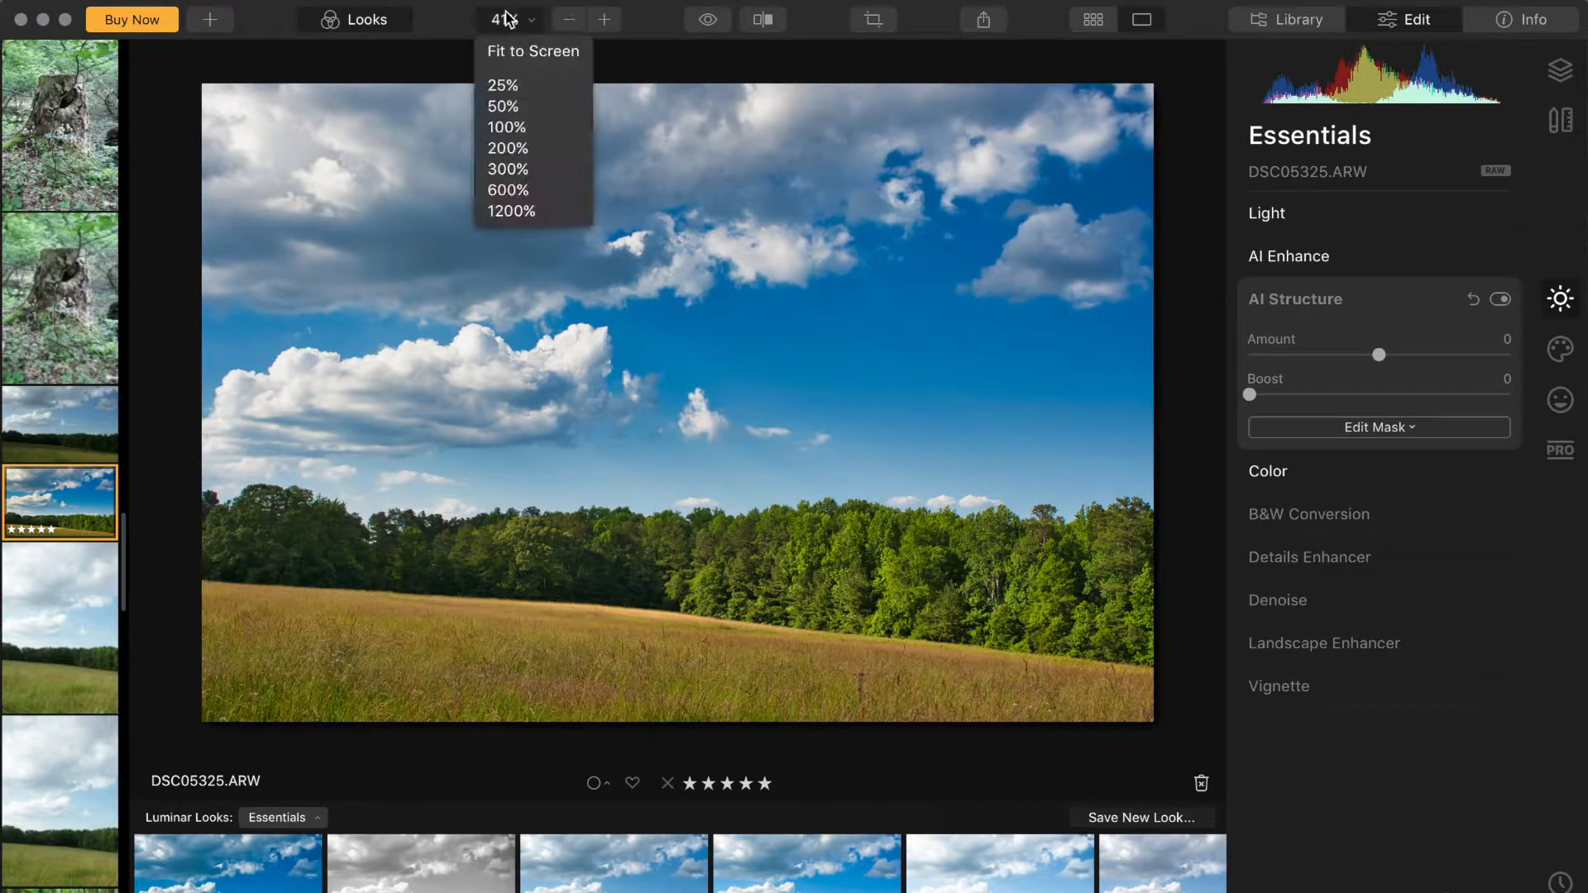
click(506, 126)
drag(642, 578, 757, 226)
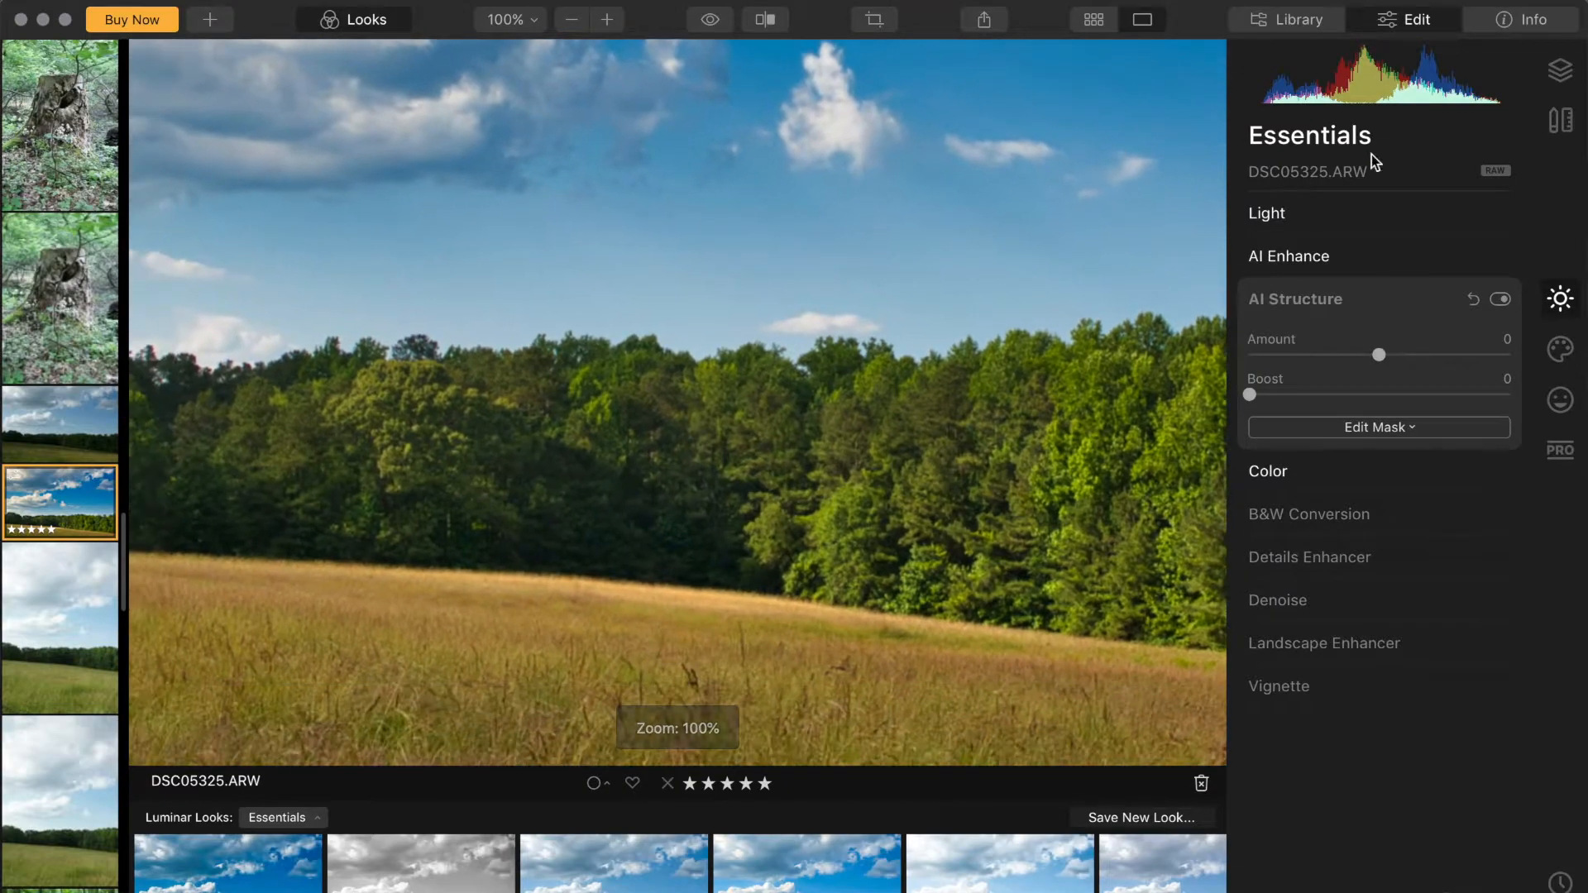
click(1407, 356)
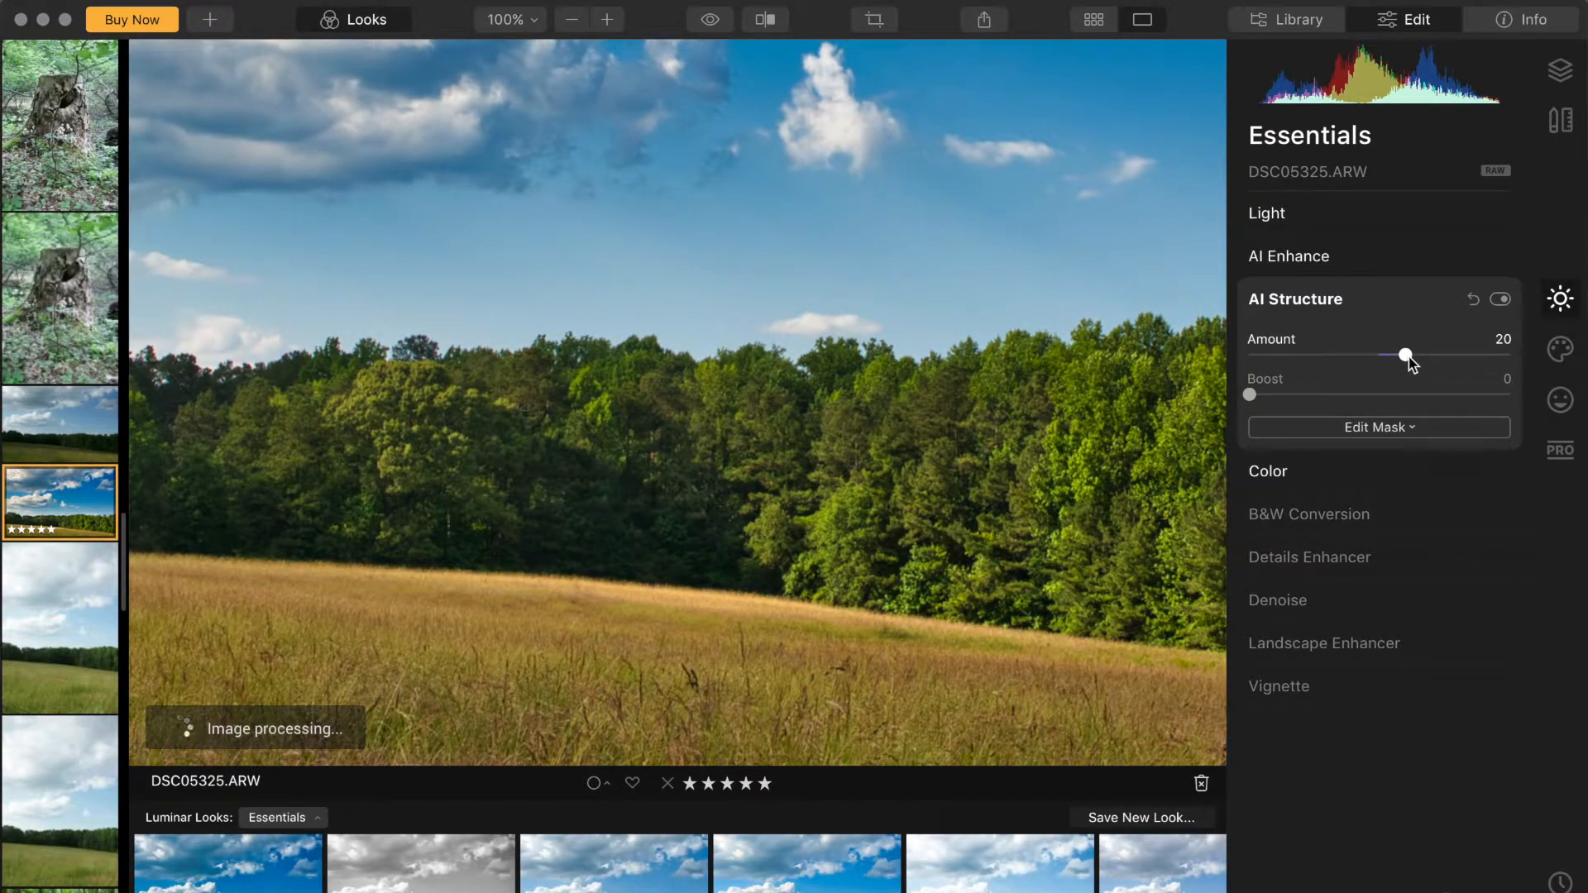
drag(1029, 446, 797, 375)
drag(964, 397, 763, 392)
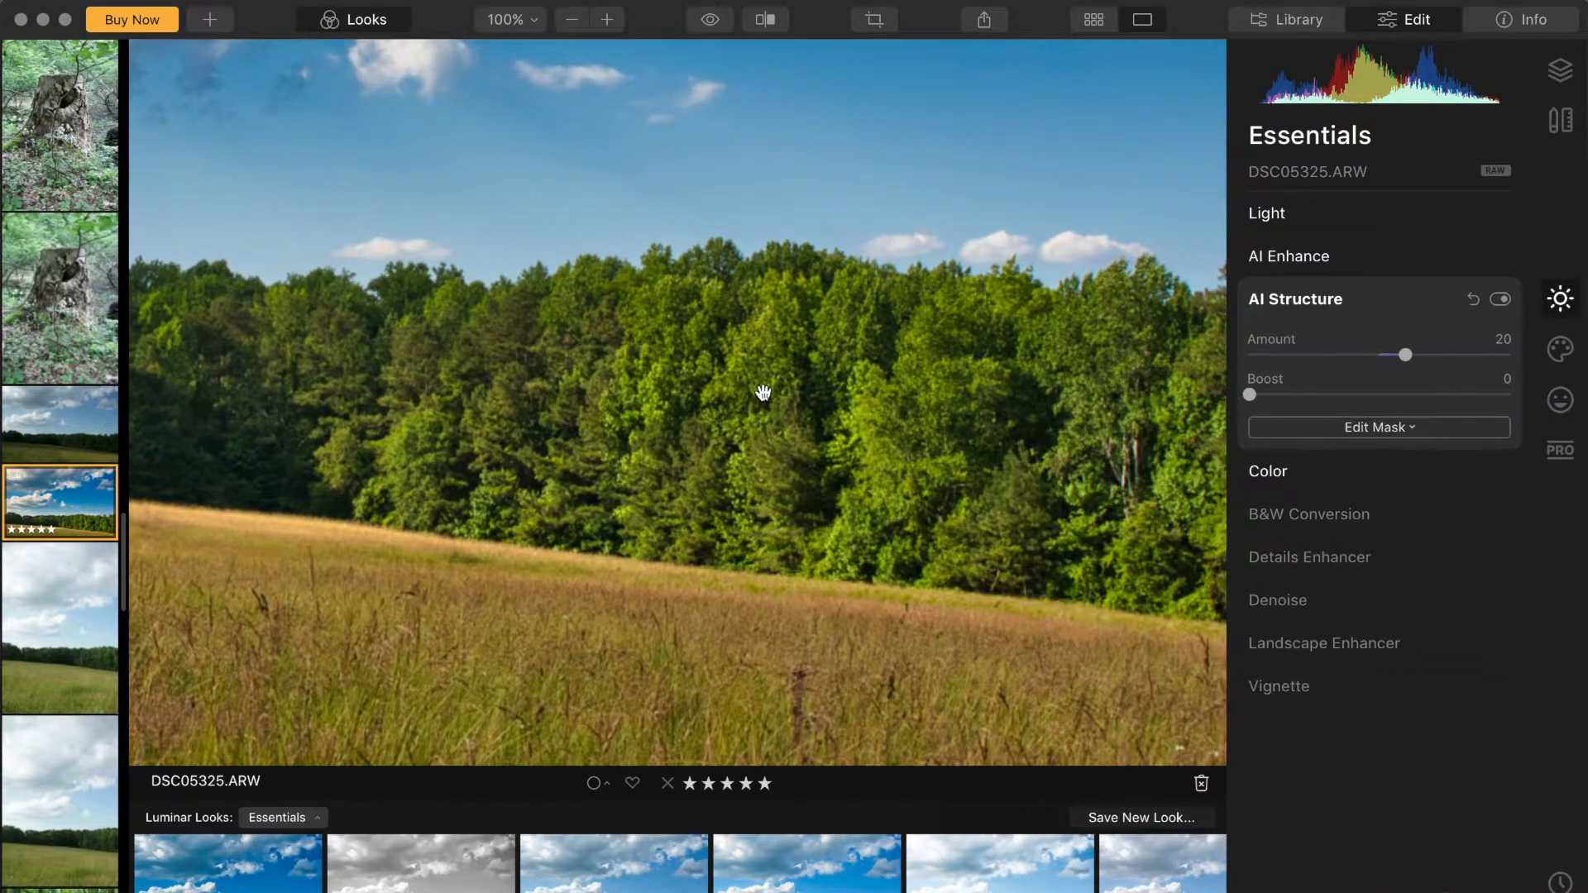
drag(1400, 354, 1409, 356)
Step: Raise AI Accent in the AI Enhance section to 81
click(534, 20)
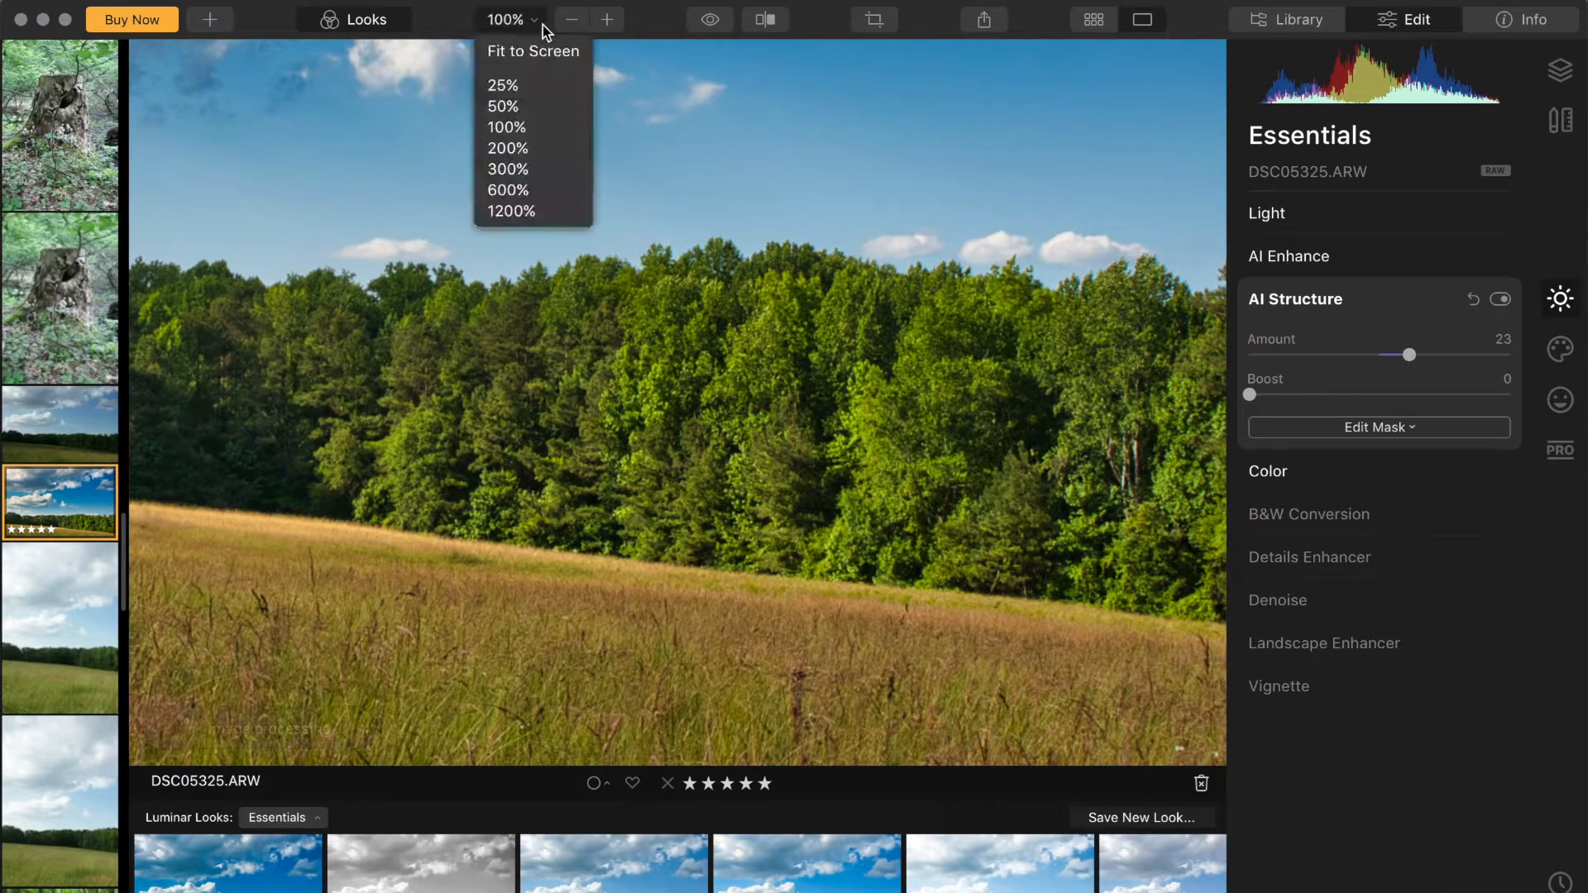
click(529, 53)
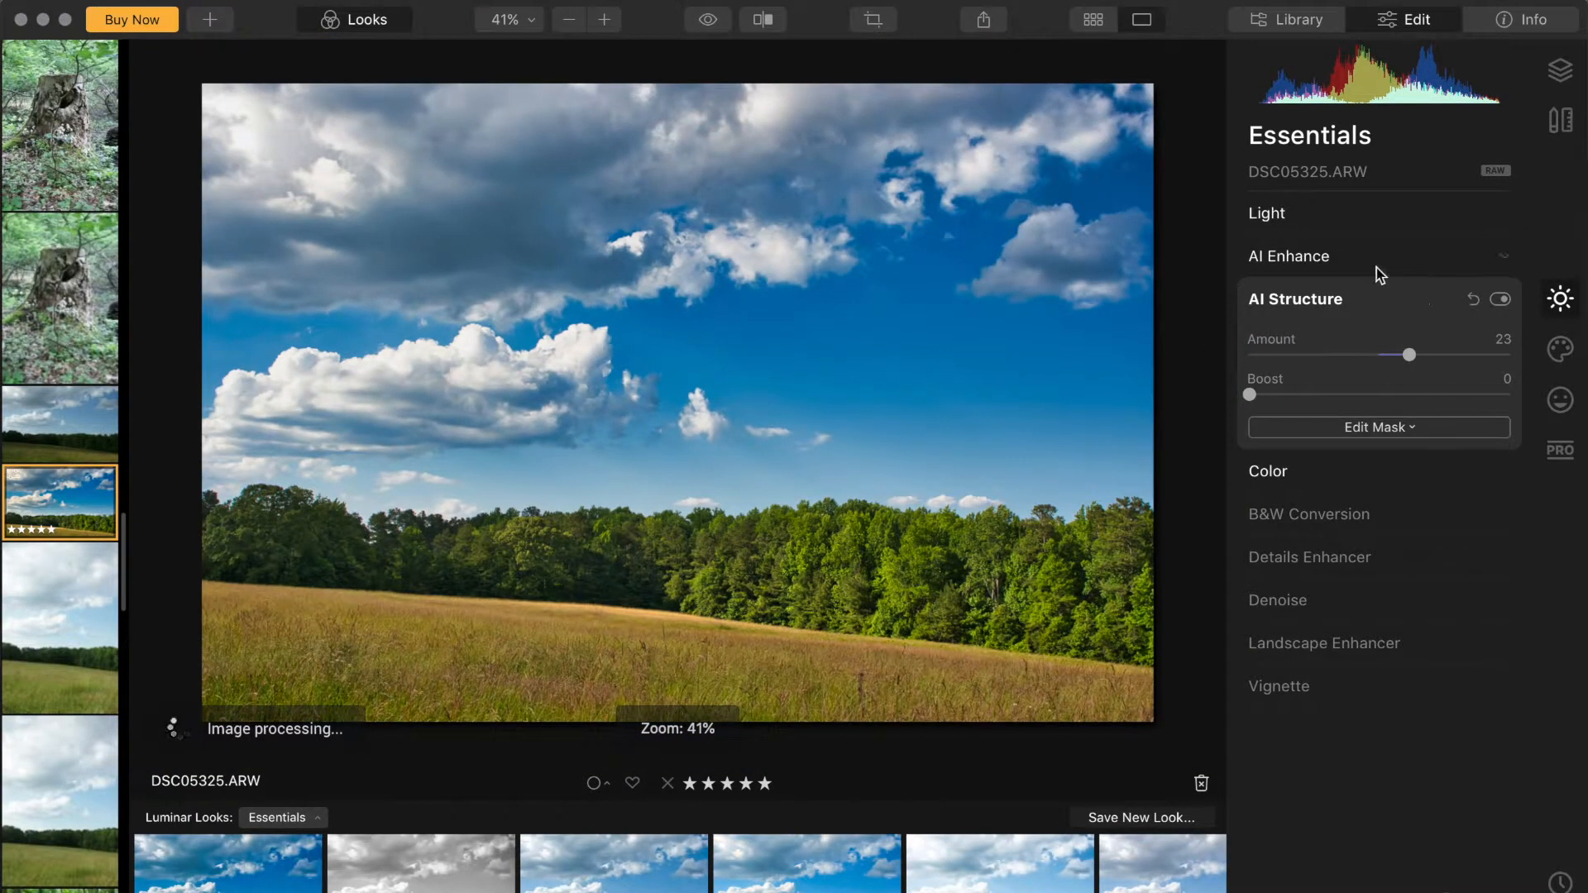
click(1307, 295)
click(1314, 263)
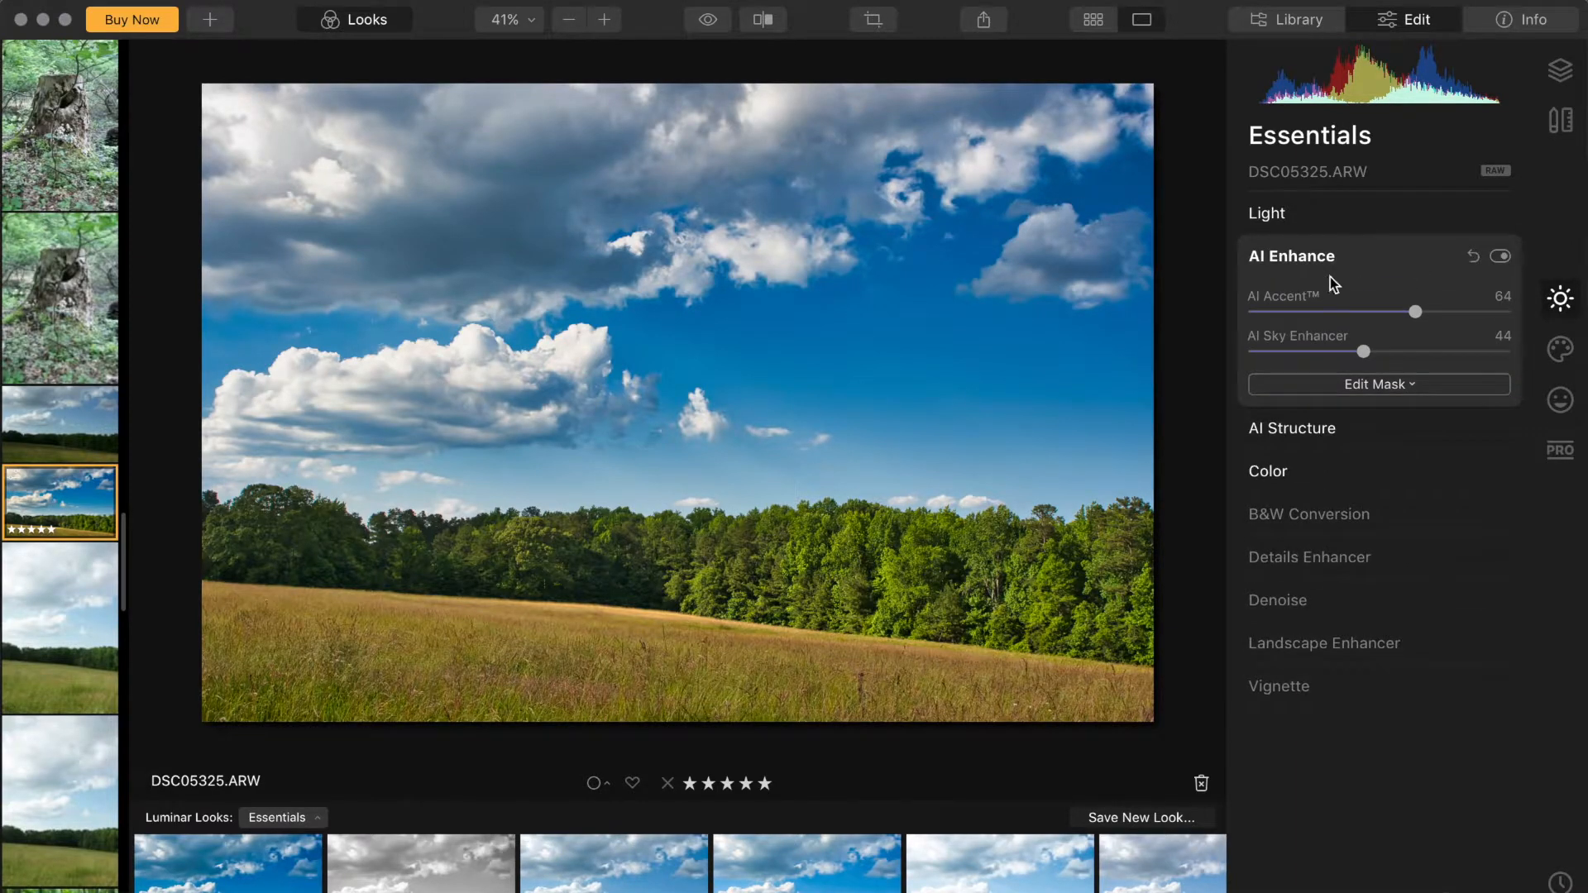
drag(1417, 312, 1460, 318)
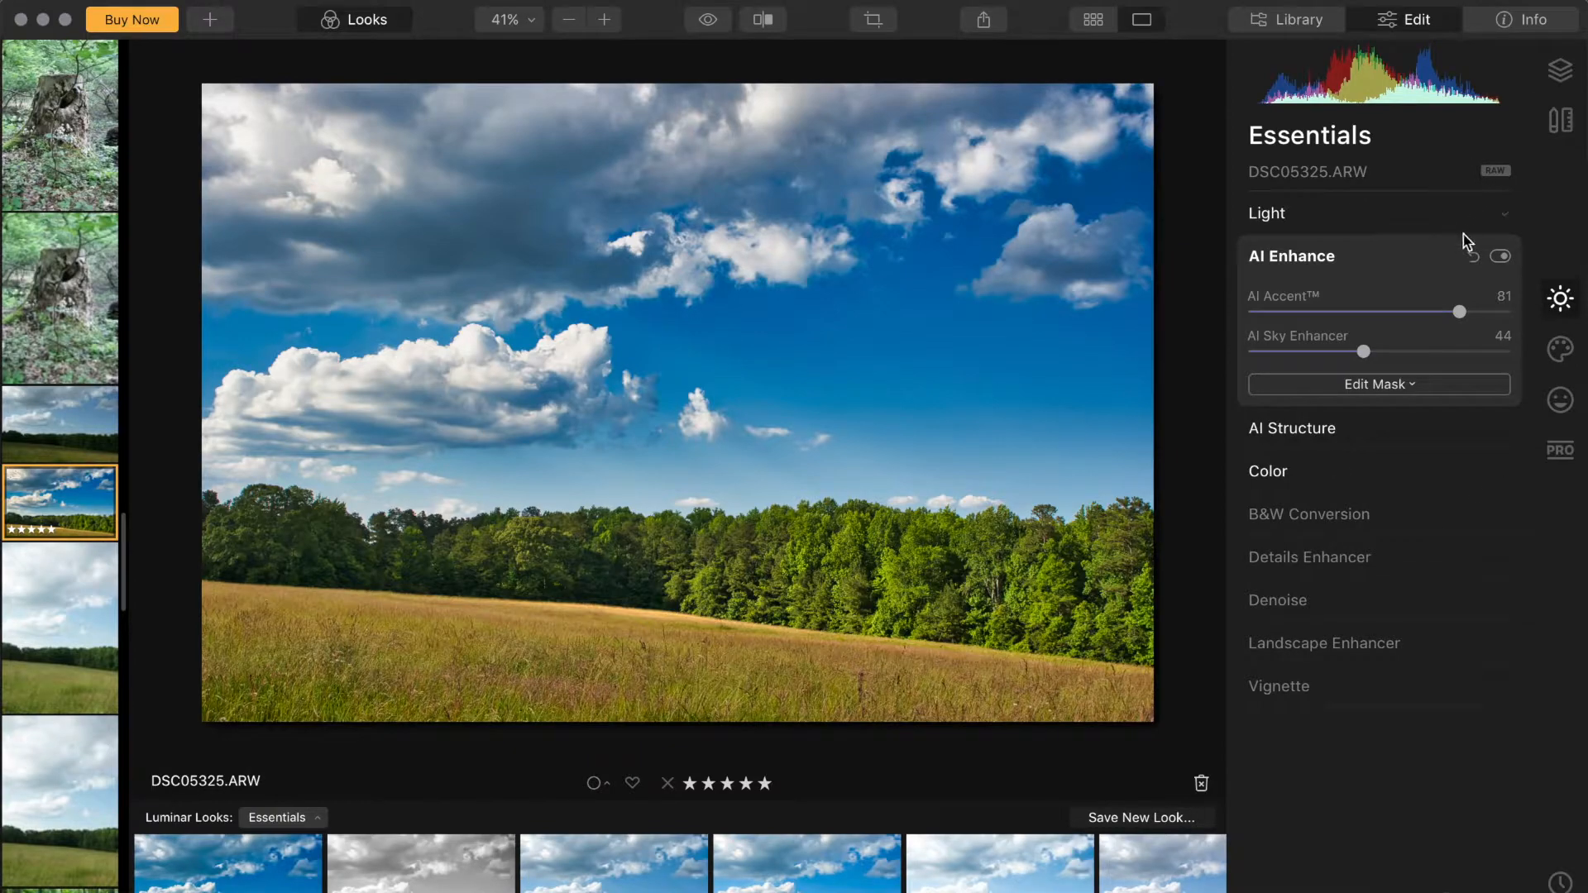
Step: Set Landscape Enhancer Golden Hour to 15 and Foliage Enhancer to 4
click(1314, 261)
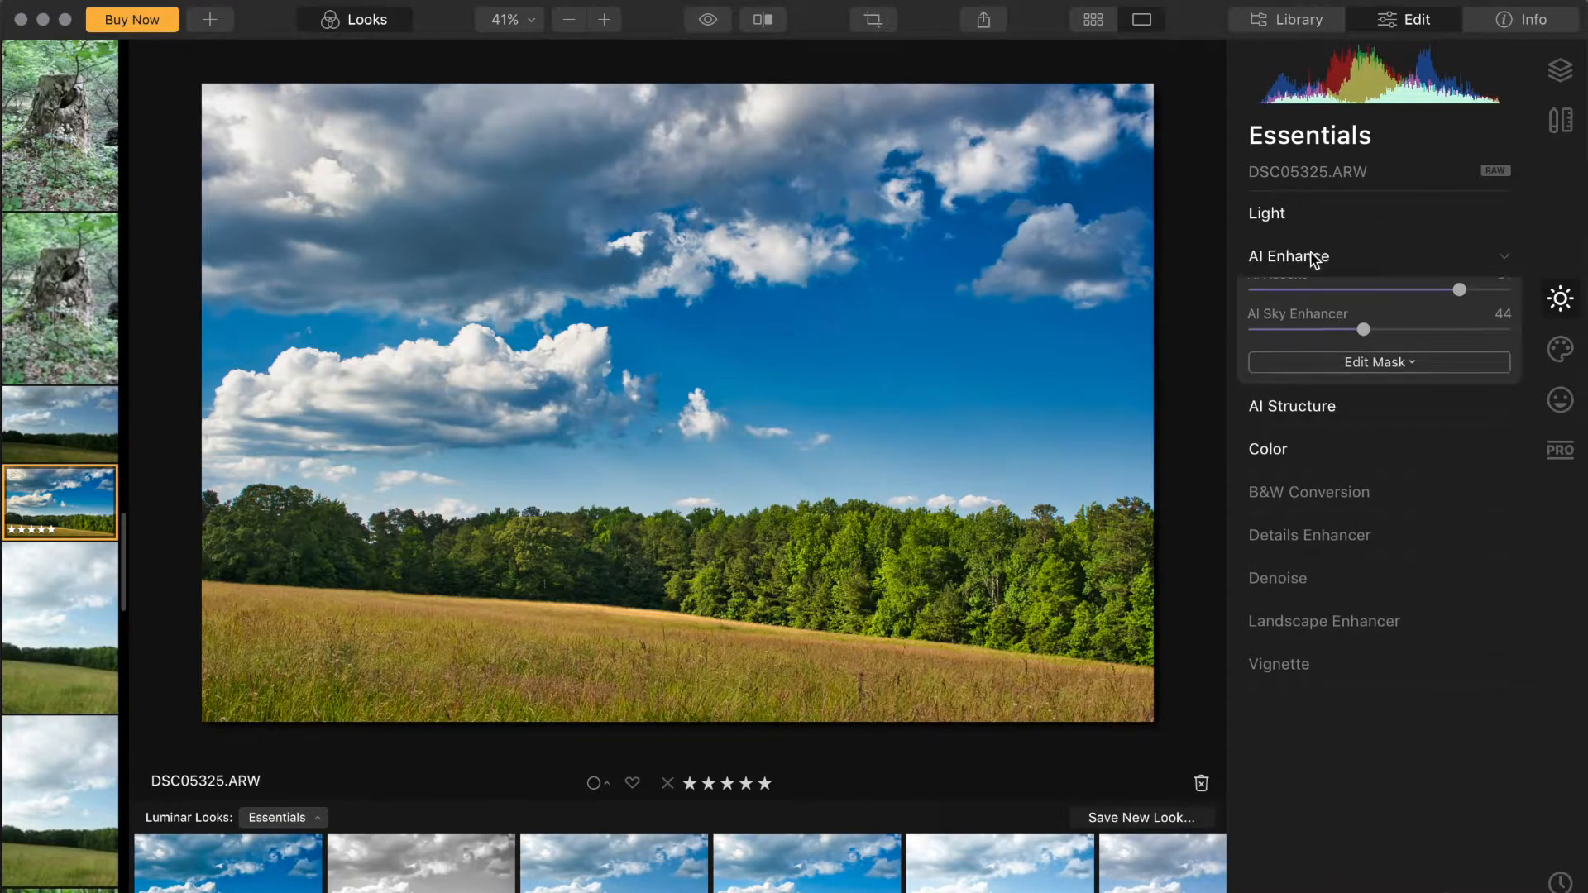
click(1292, 530)
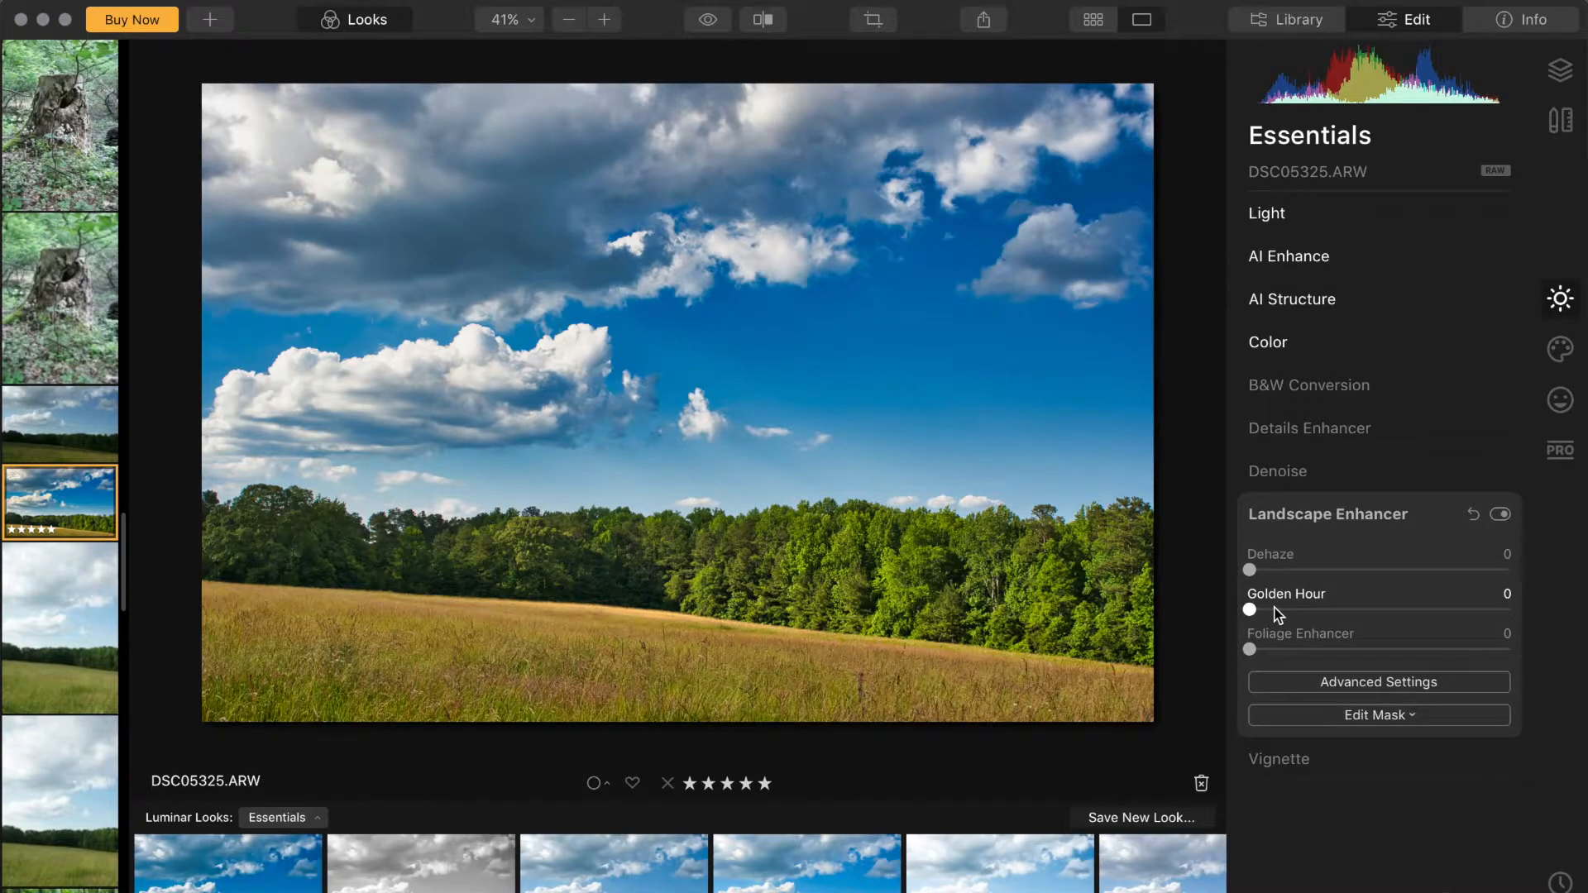
drag(1274, 613, 1288, 613)
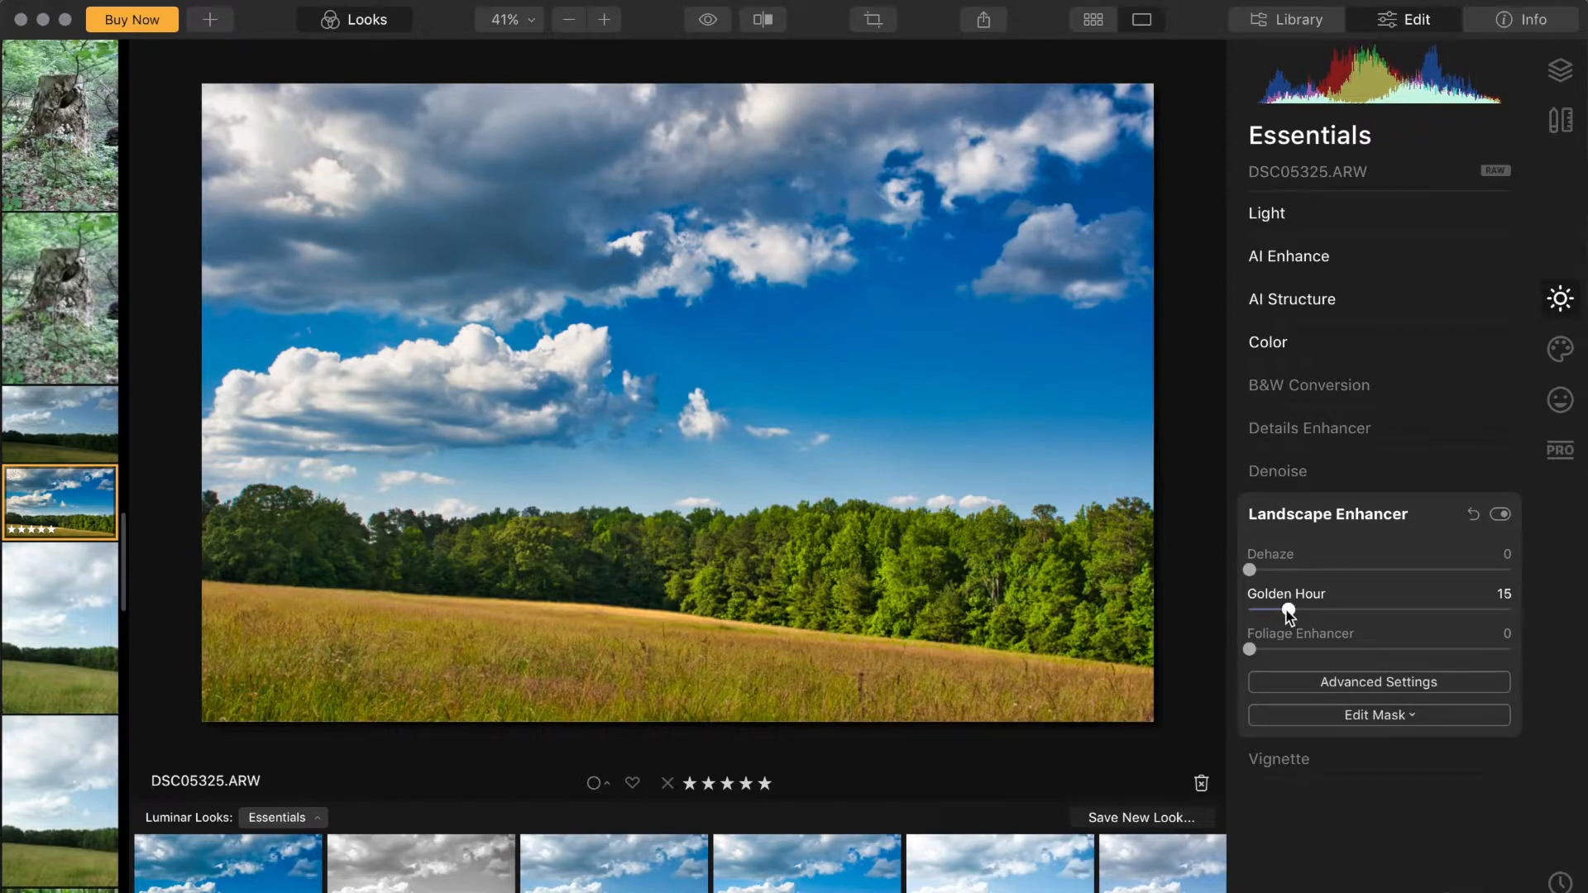
drag(1267, 652, 1262, 654)
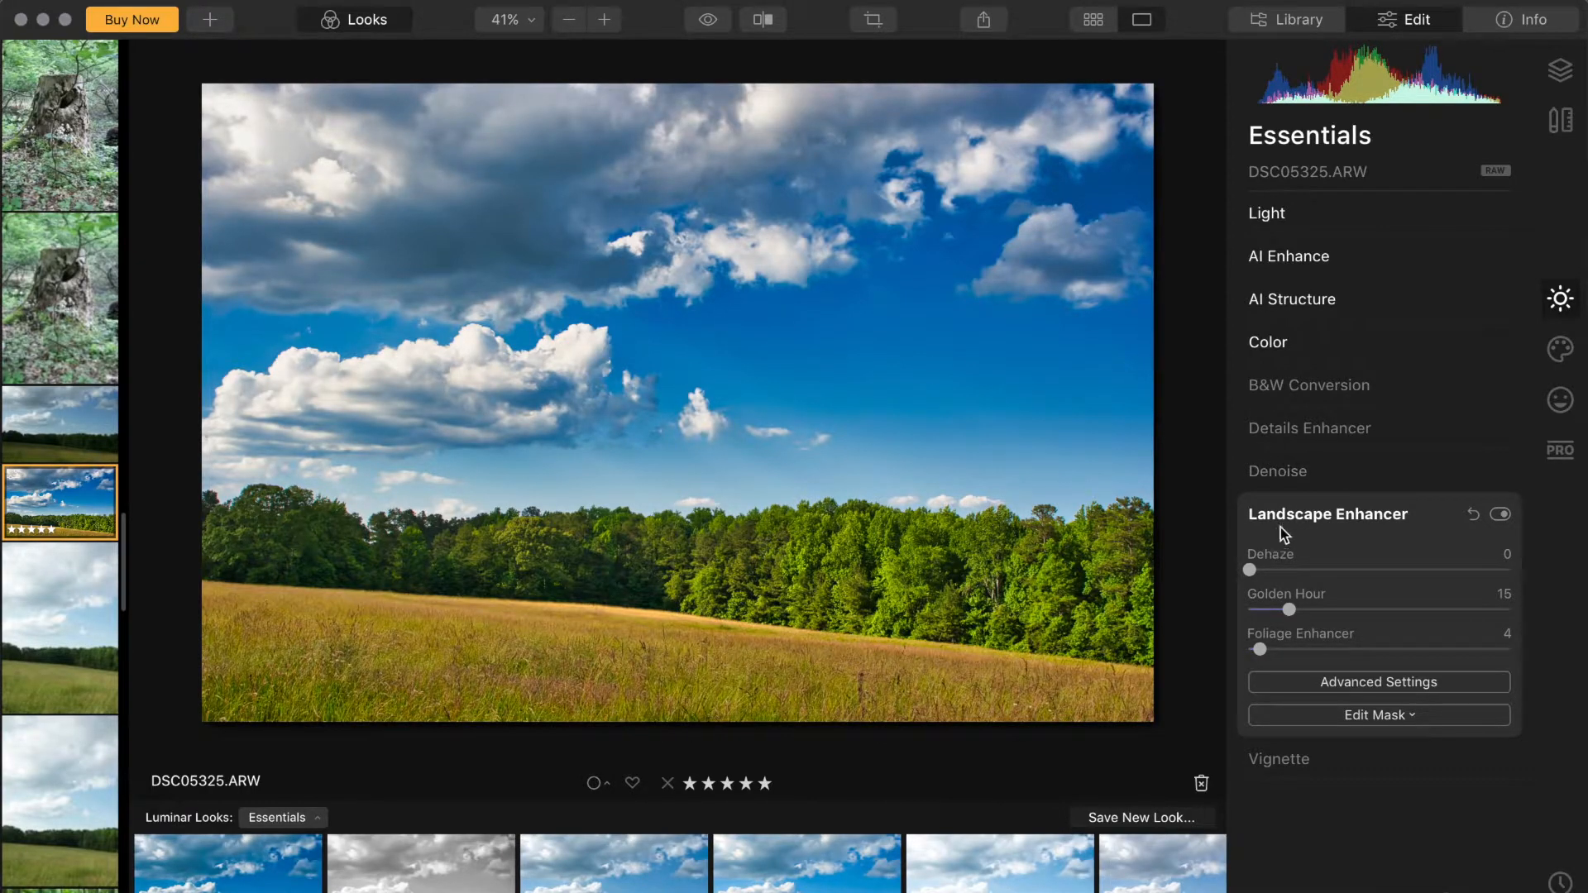
Step: Set Color Saturation to 9 and Vibrance to 8
click(1304, 387)
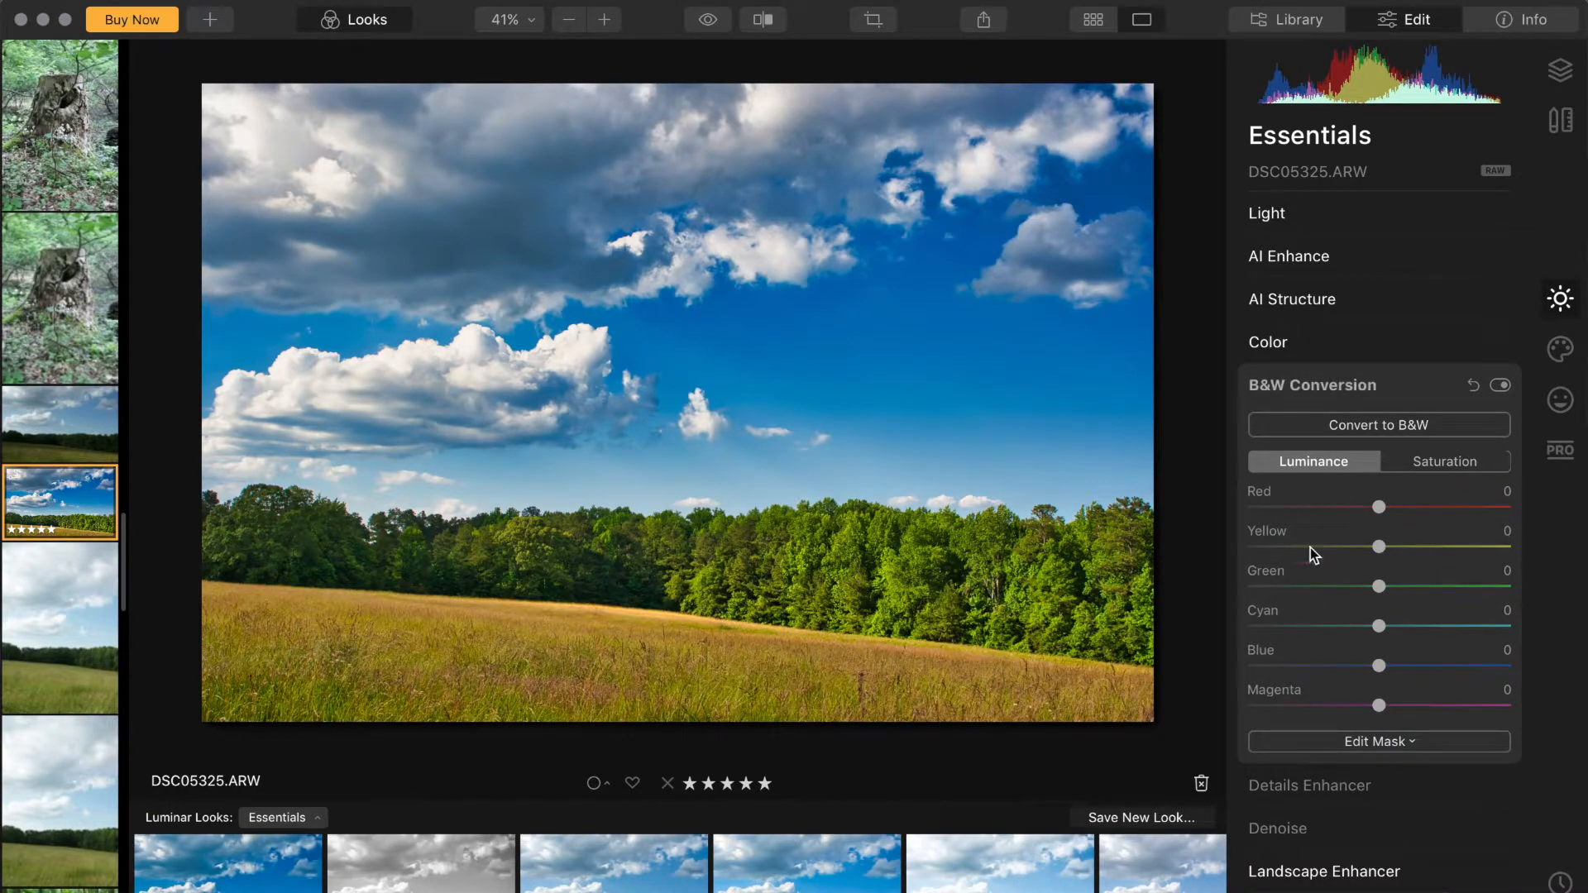
click(1277, 383)
click(1275, 345)
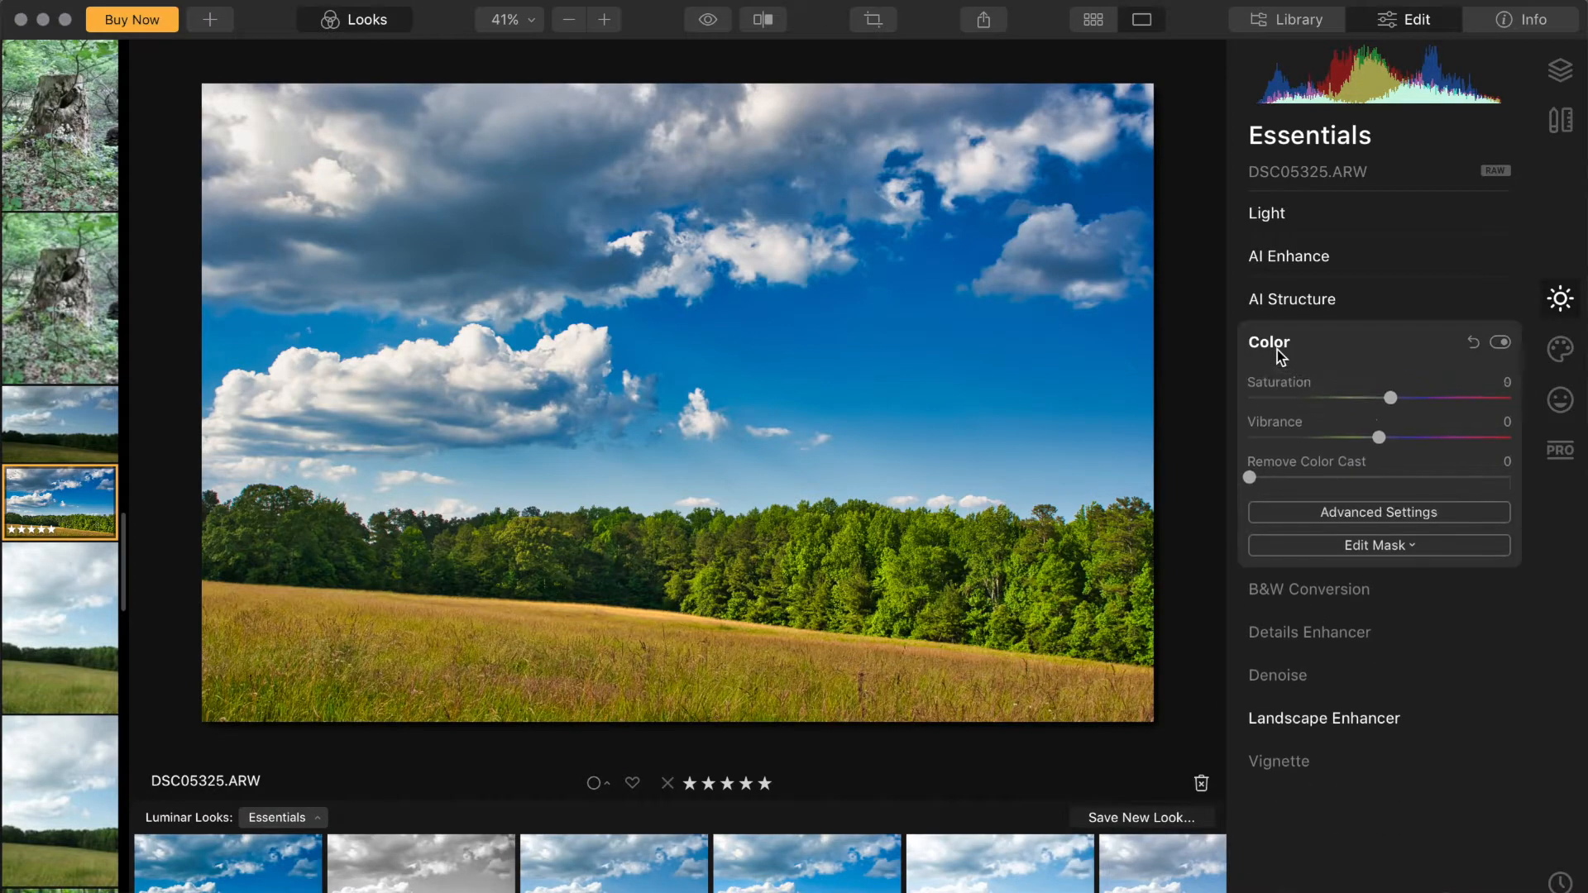
mouse_move(1387, 439)
mouse_down()
mouse_move(1372, 447)
mouse_move(1396, 454)
mouse_up()
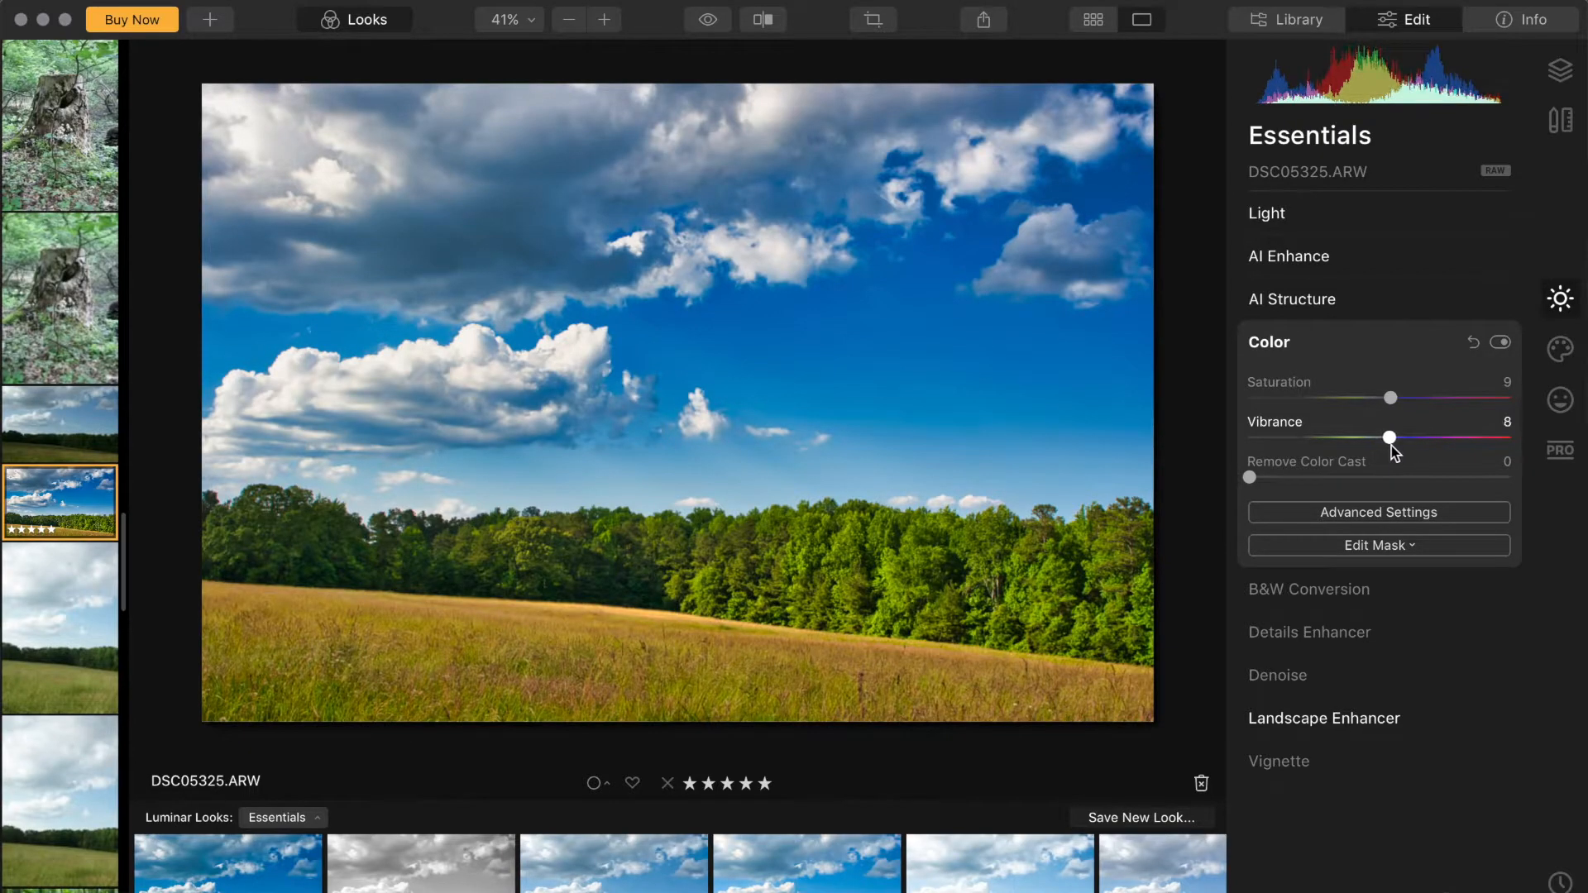
Step: Set Luminosity Denoise to 6 while inspecting the sky at 100% zoom
click(1305, 680)
click(514, 19)
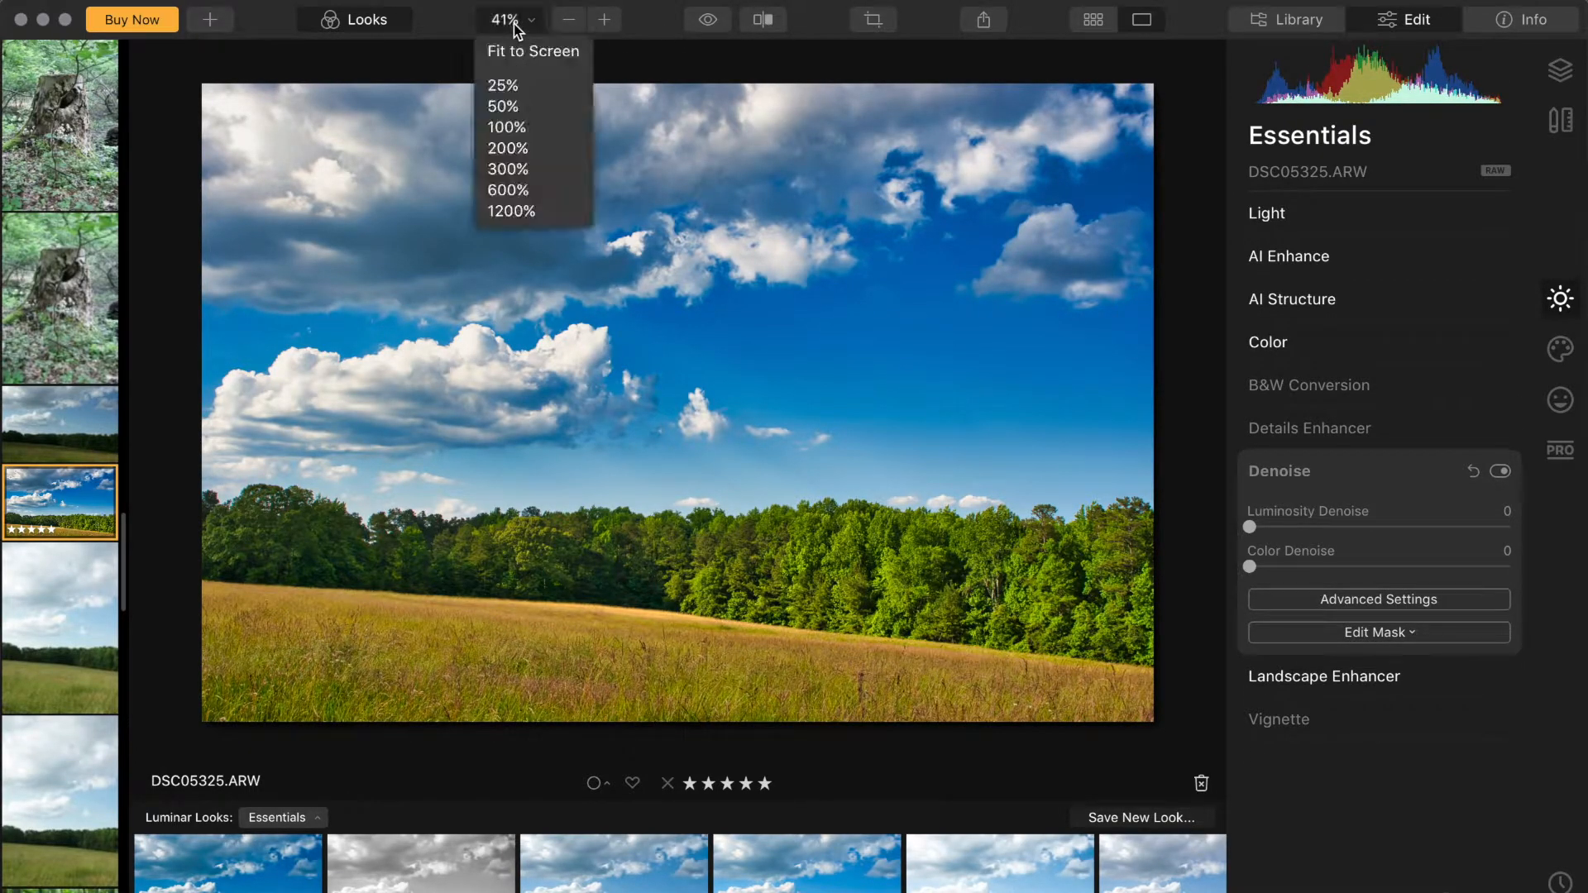
click(513, 121)
drag(782, 595, 844, 340)
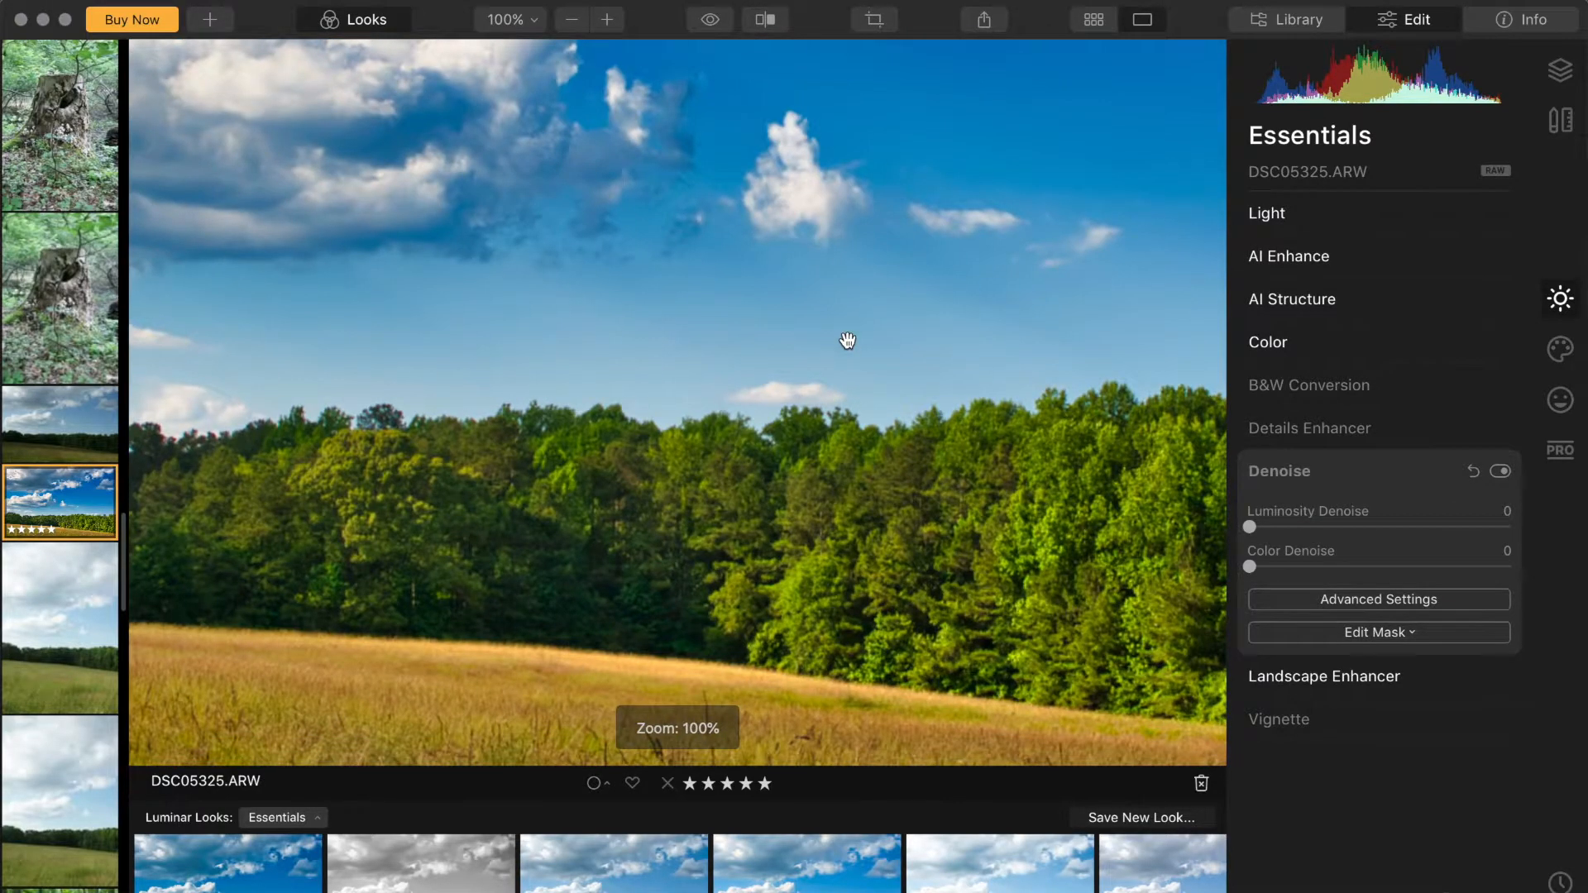
click(1263, 528)
drag(989, 294, 860, 438)
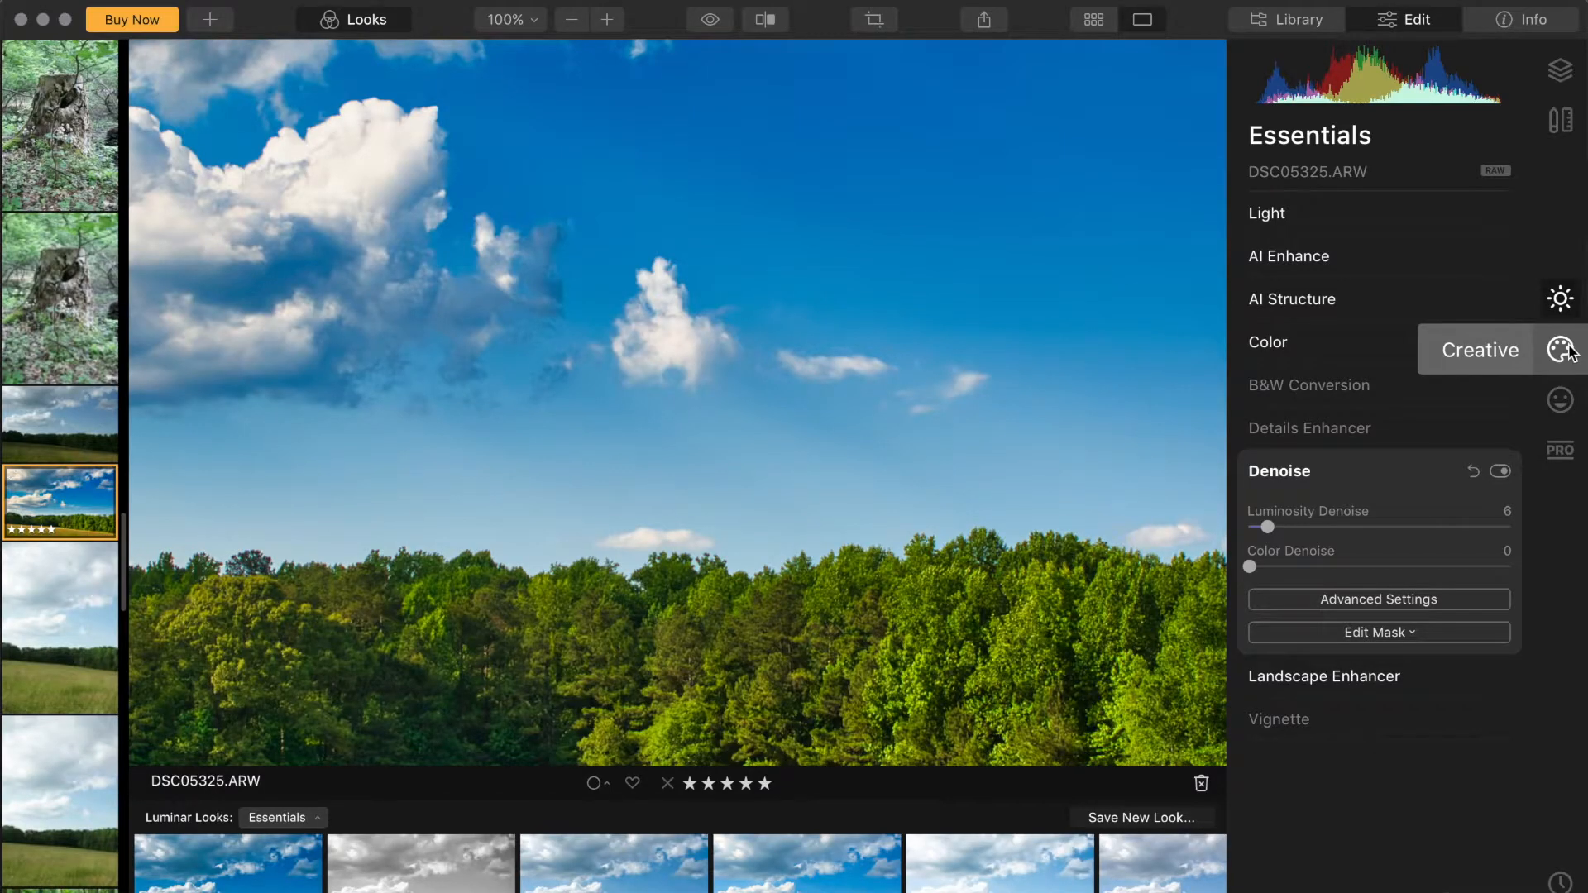
Step: Open the Creative tools panel with the photo fitted to screen
click(1560, 349)
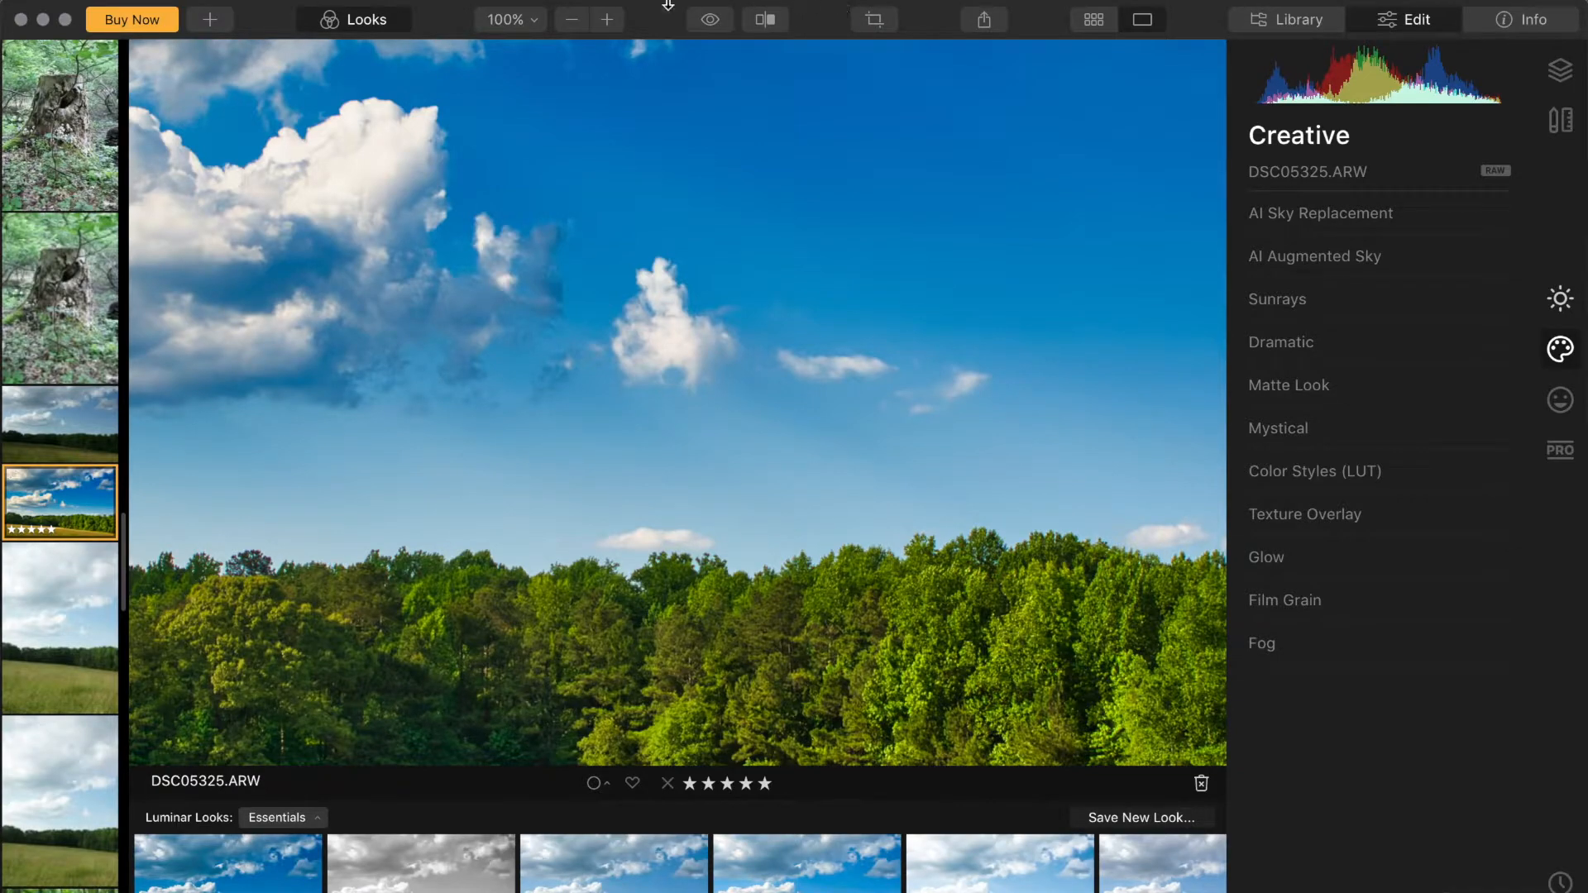
click(527, 27)
click(523, 46)
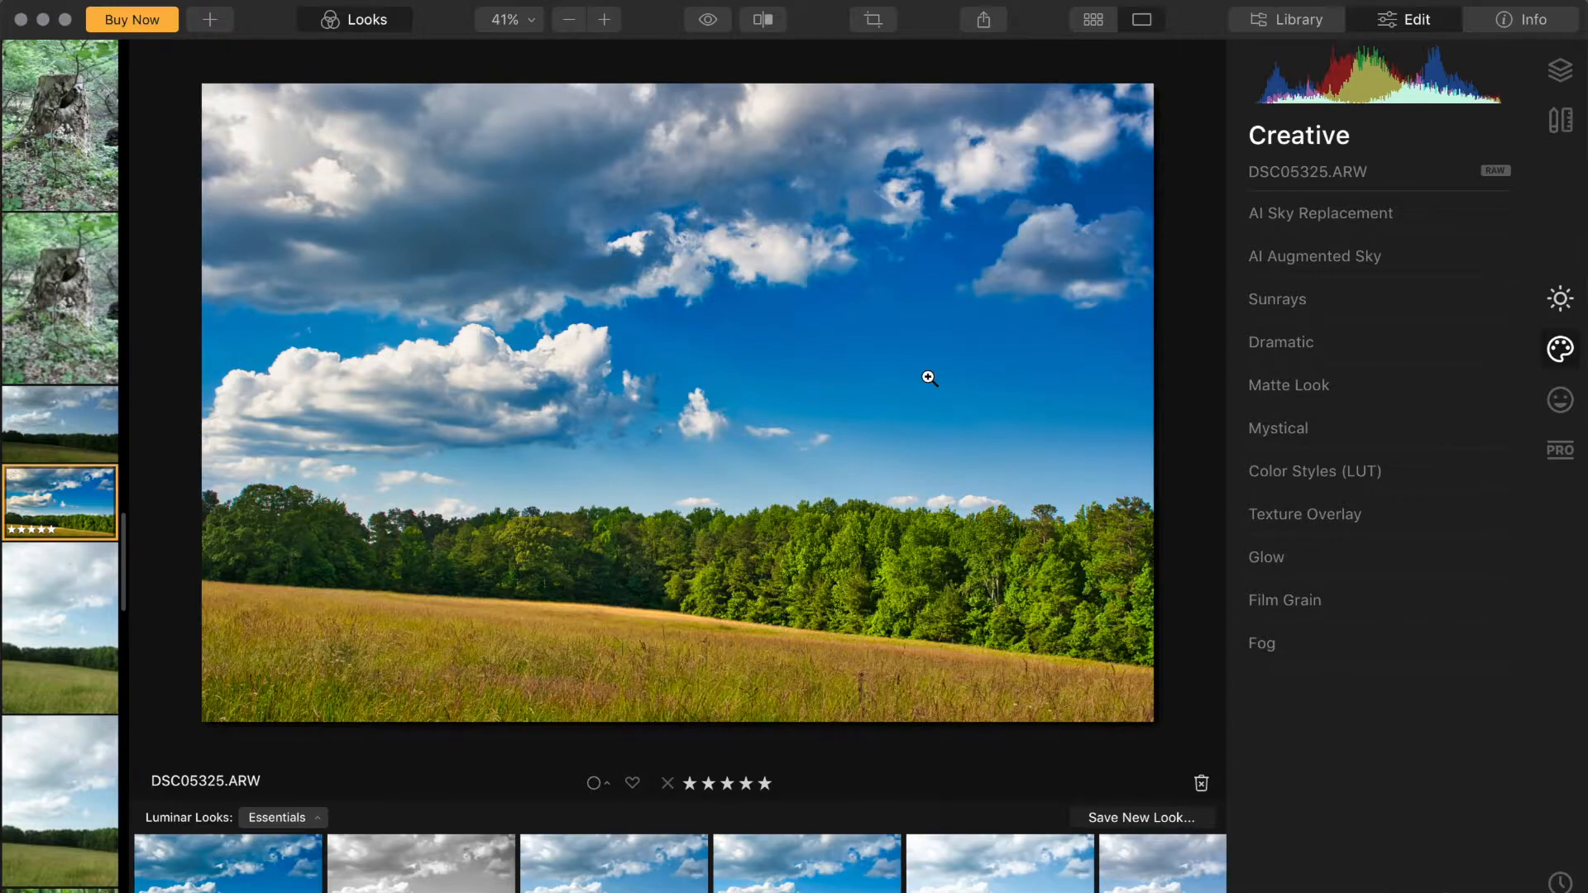
Step: Replace the sky with Dramatic Sunset 2 using AI Sky Replacement
mouse_move(1177, 357)
click(1338, 215)
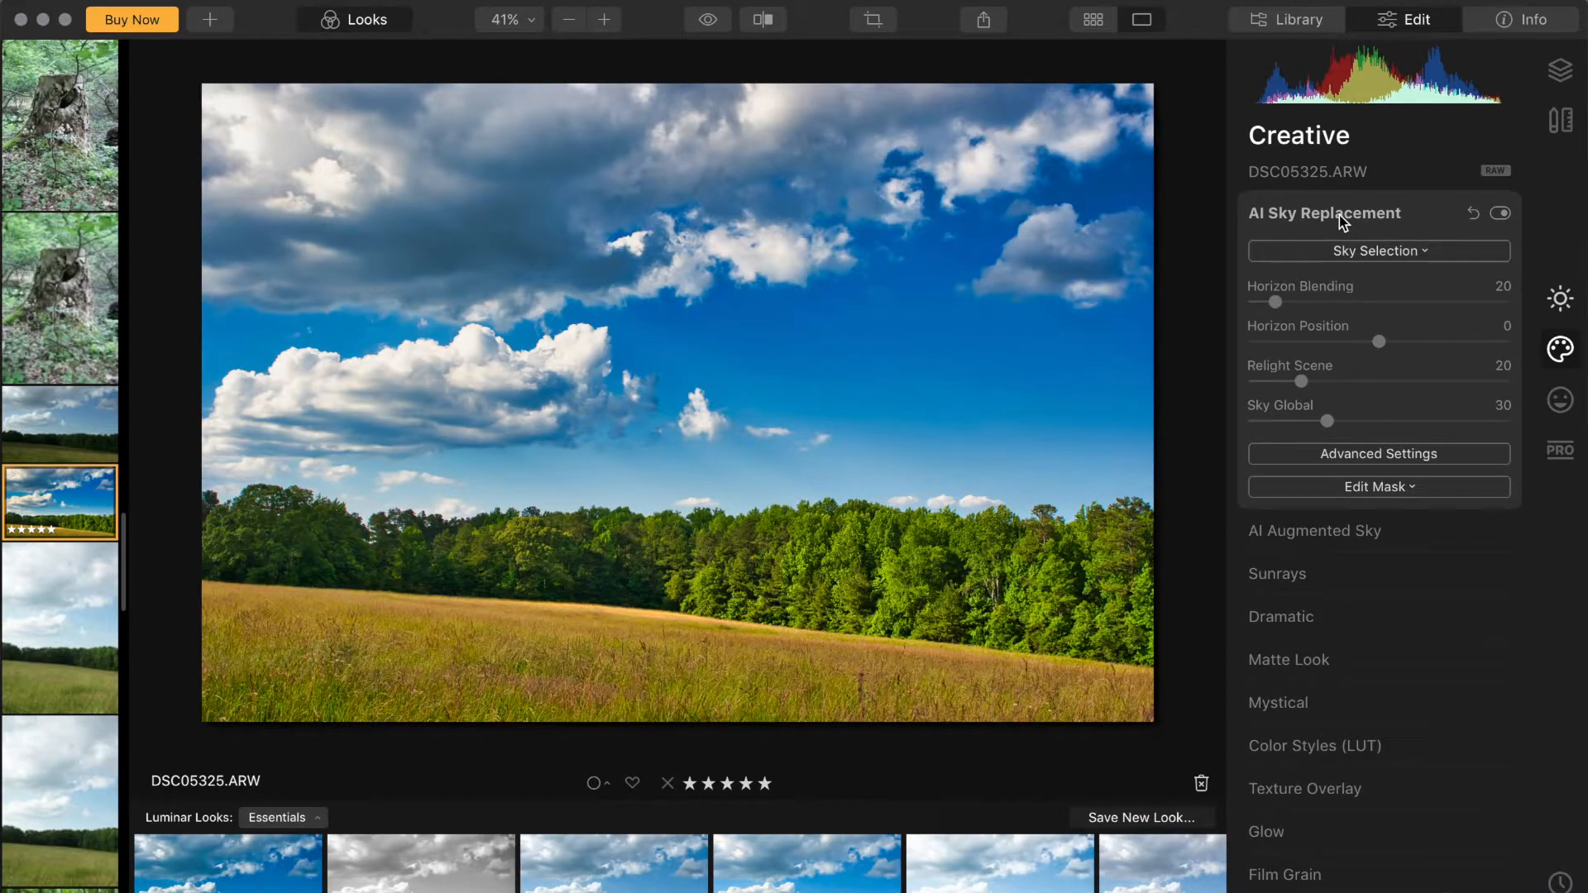
click(1361, 252)
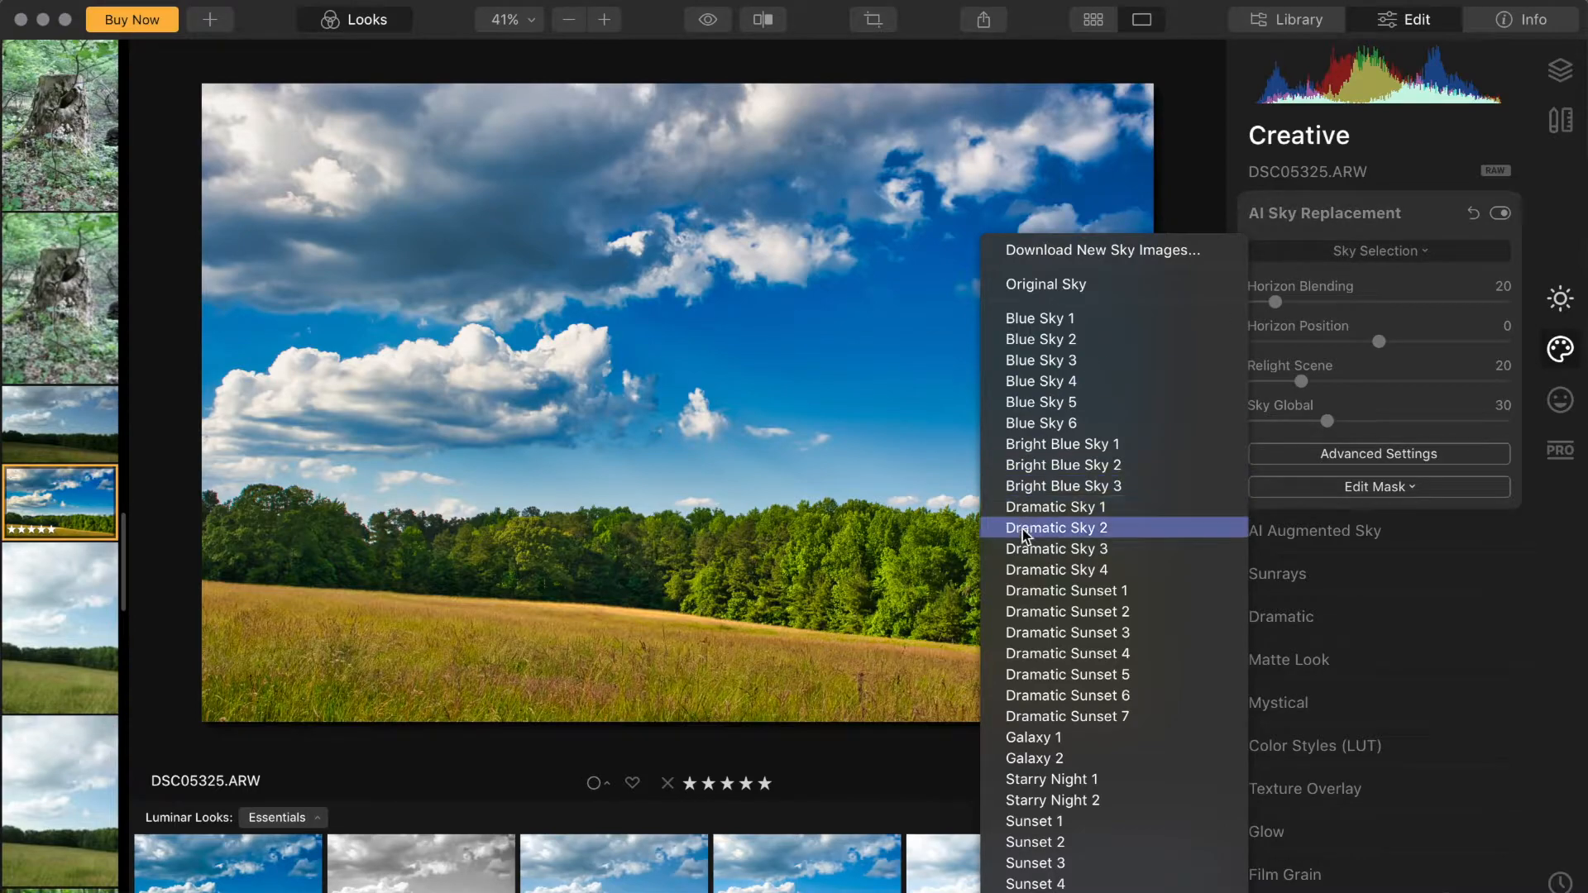
click(1030, 612)
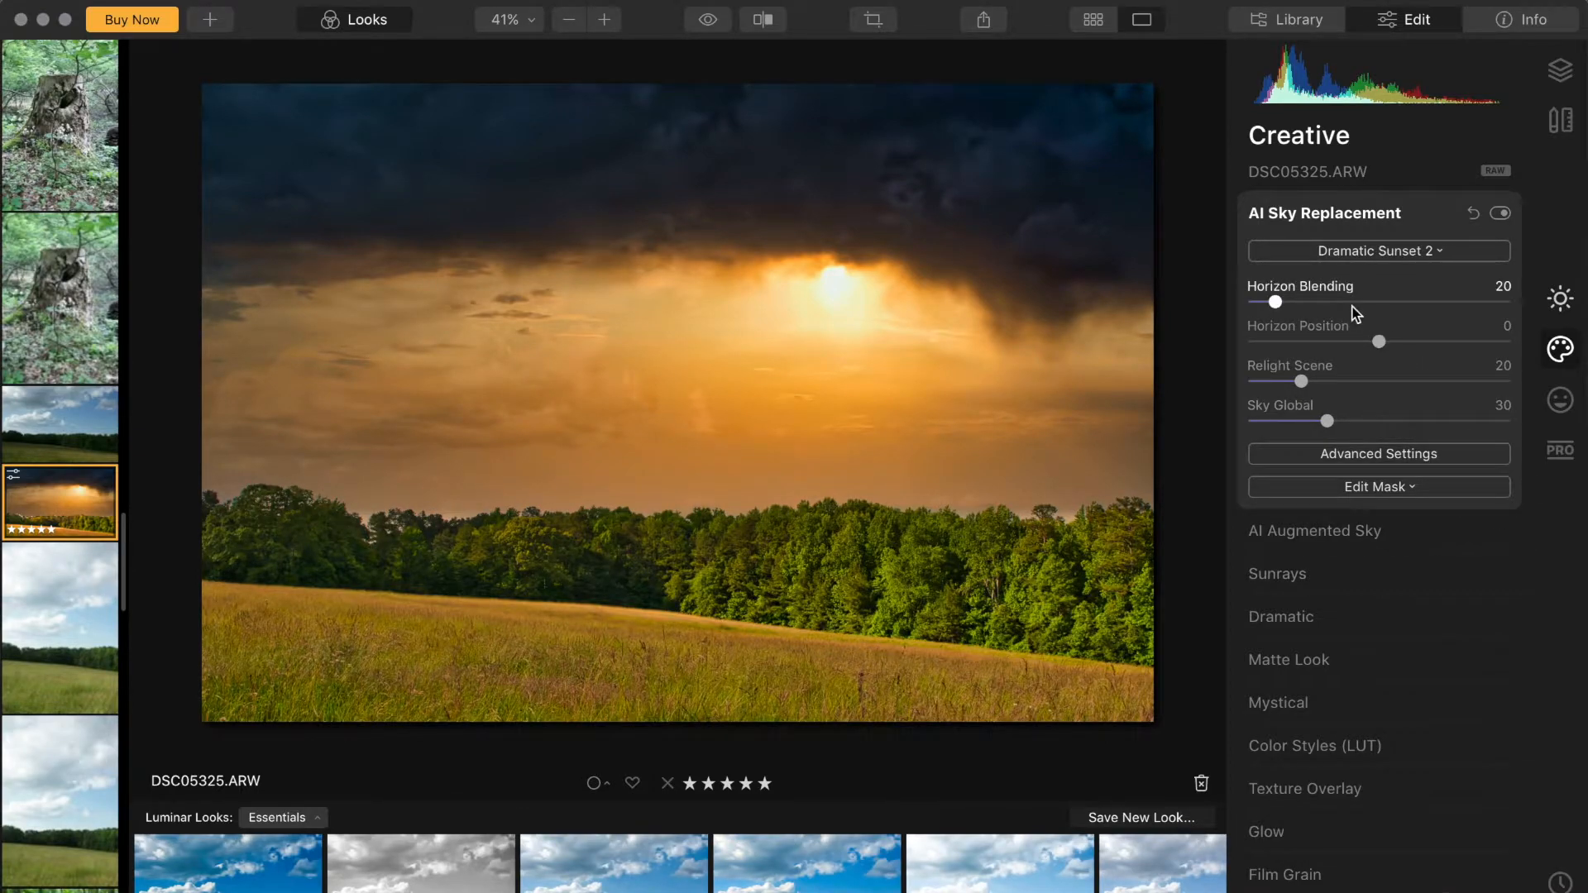
Step: Set the sky replacement's Horizon Position to -10 and Relight Scene to 37
drag(1386, 344, 1365, 343)
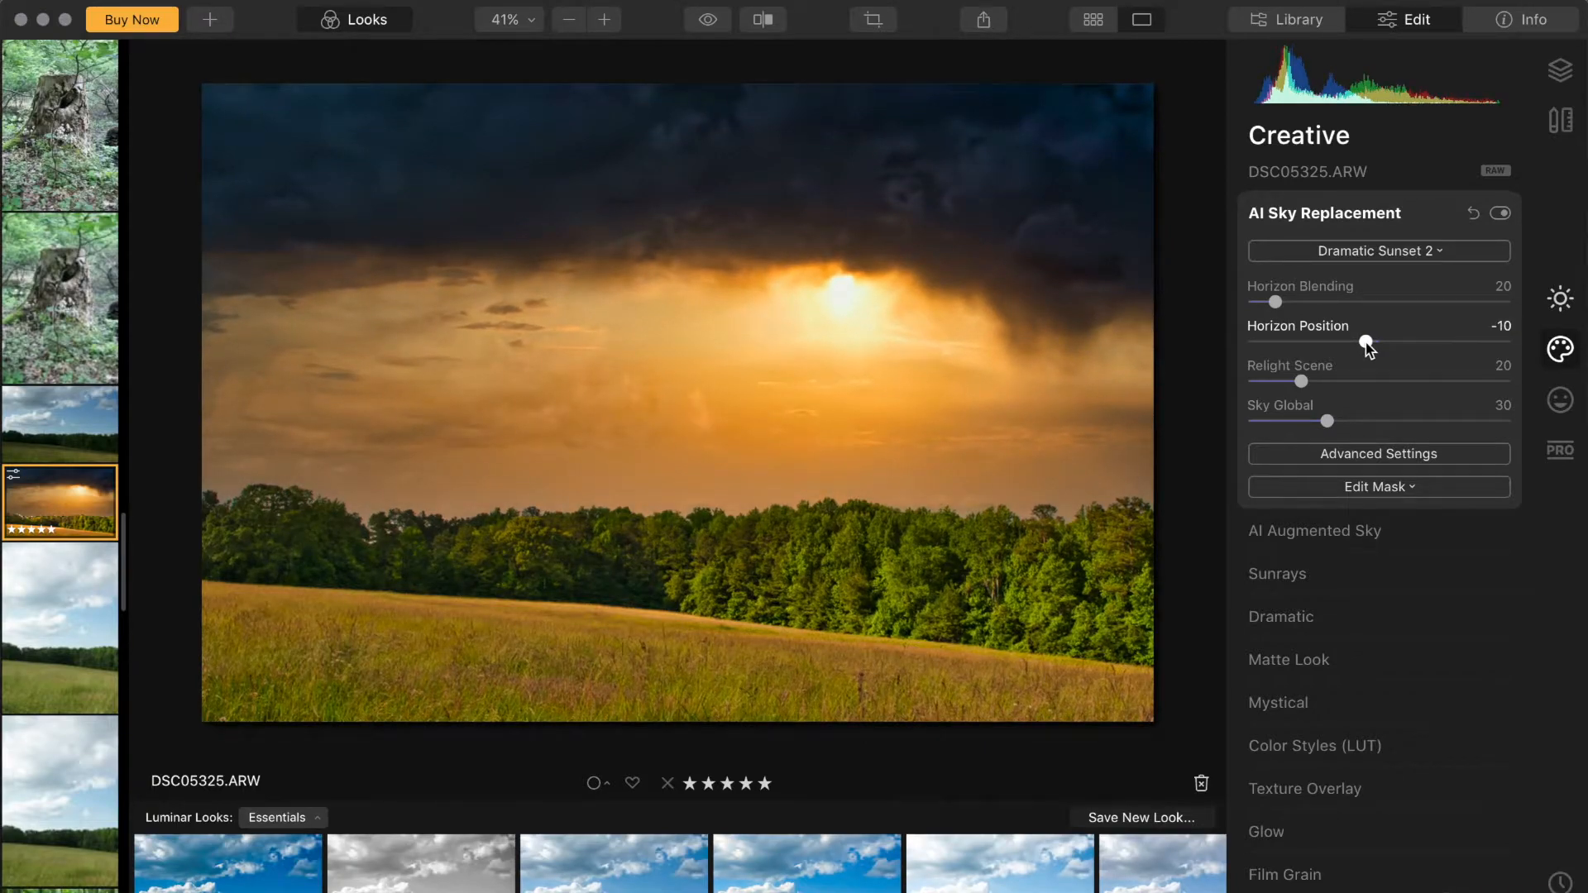
drag(1366, 343, 1366, 343)
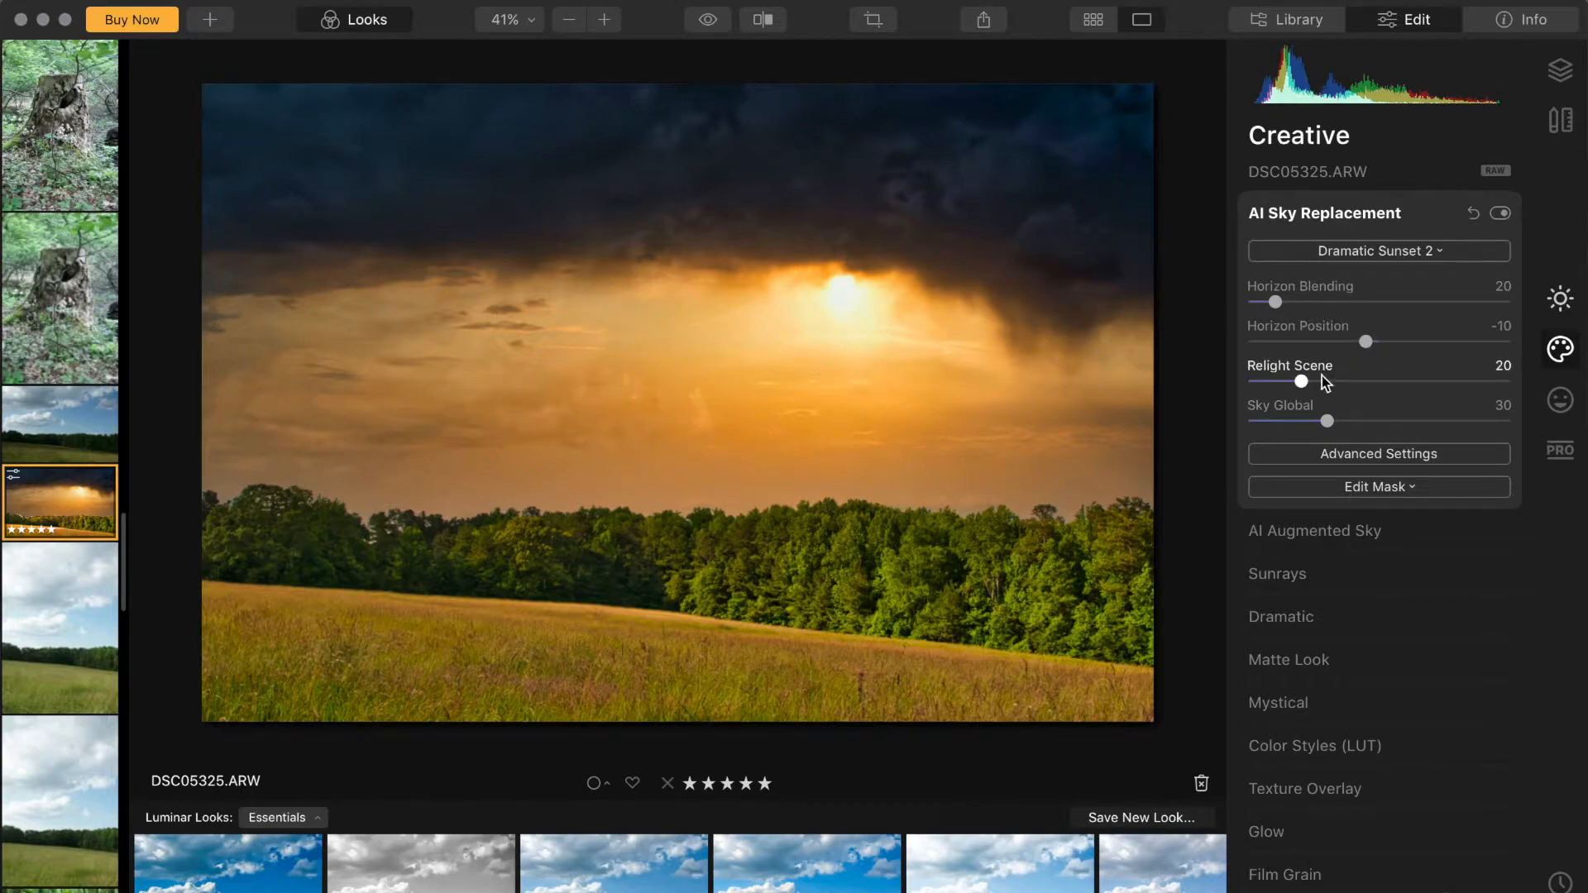
click(1352, 381)
drag(1353, 380, 1345, 380)
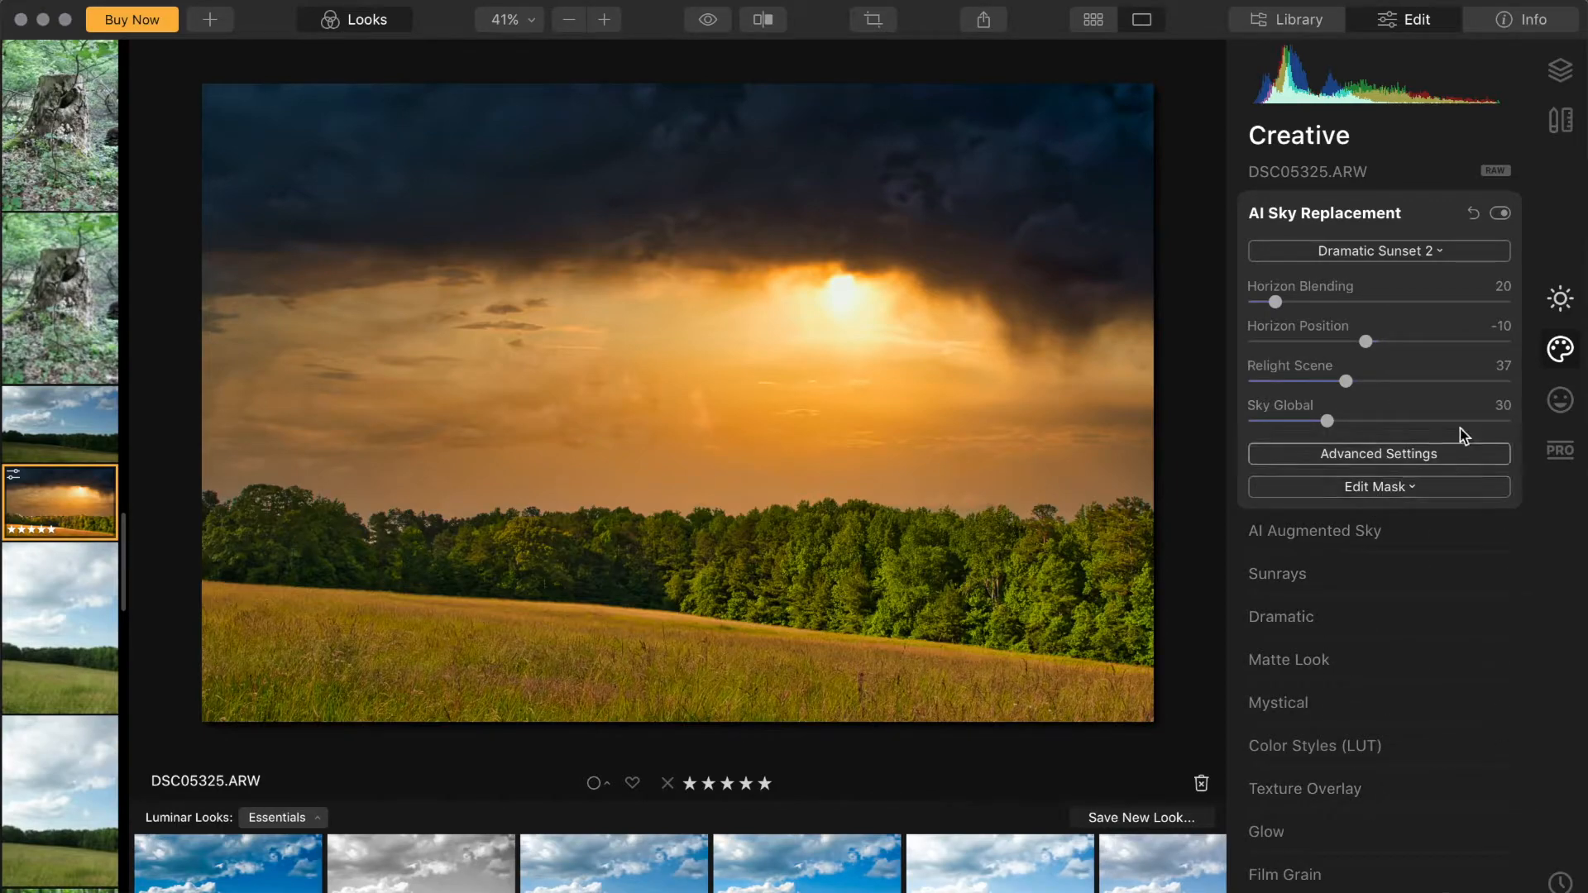
Step: Try adding the Eagle 1 object with AI Augmented Sky, then switch that effect off
click(1352, 206)
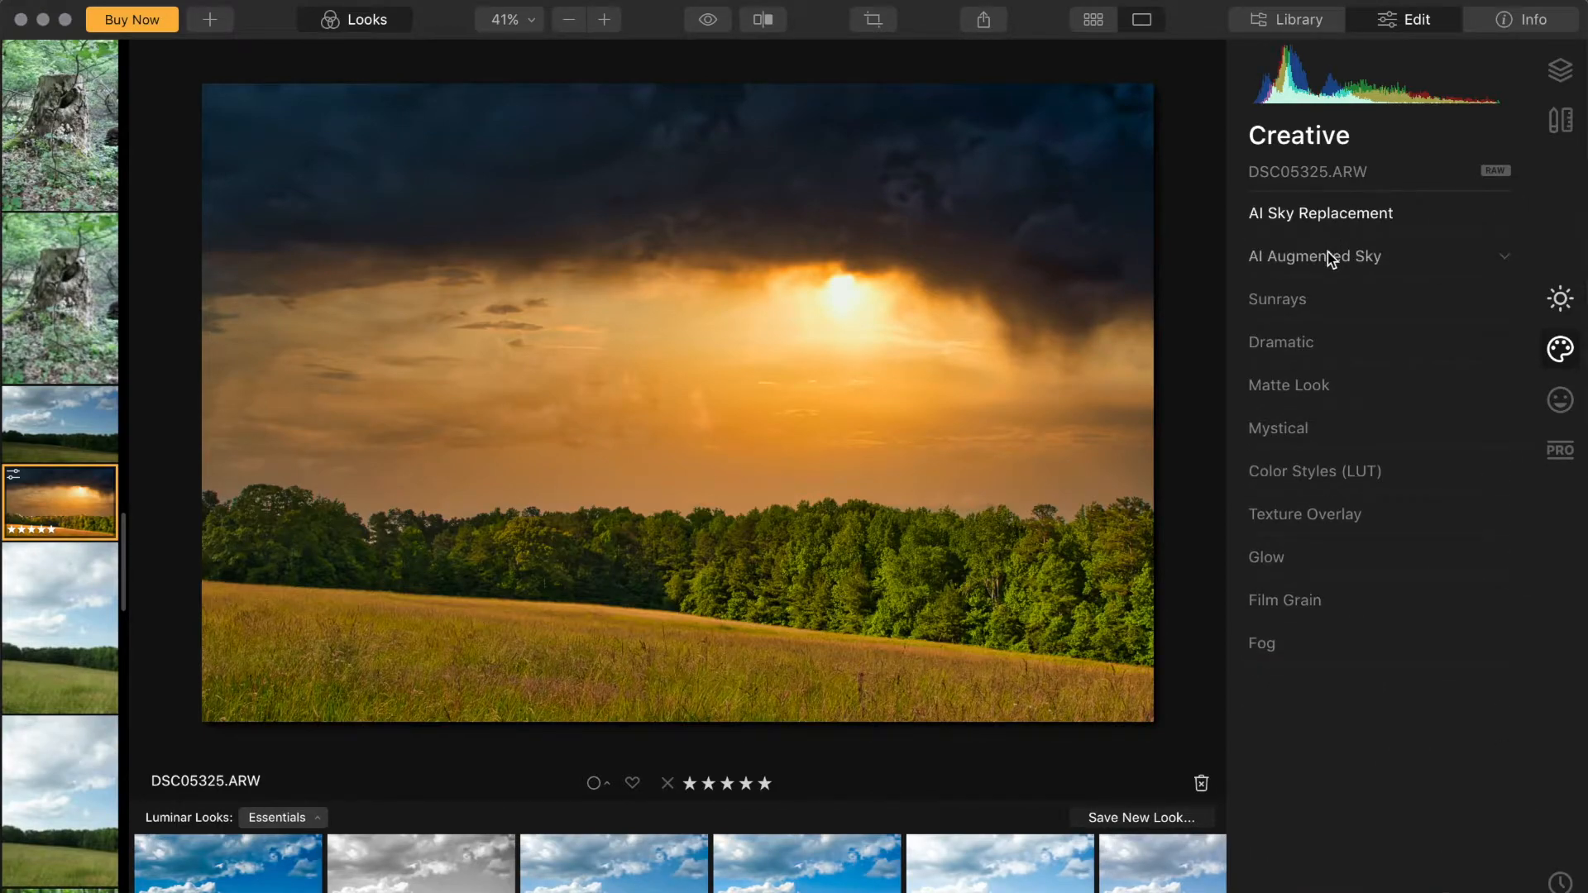
click(1327, 251)
click(1327, 251)
click(1327, 251)
click(1357, 296)
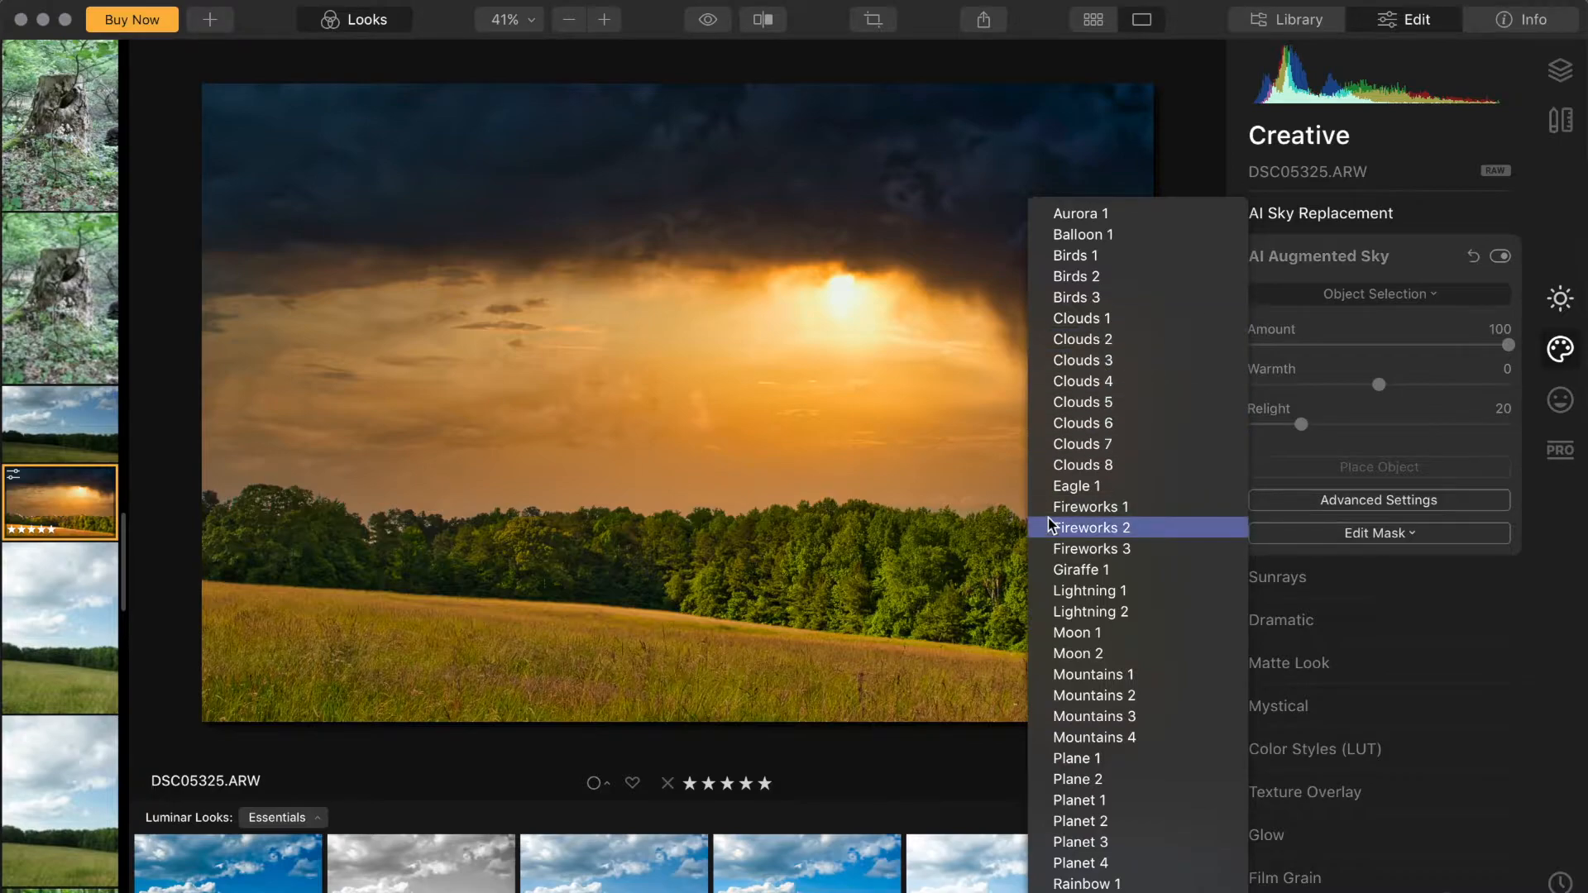
click(1090, 486)
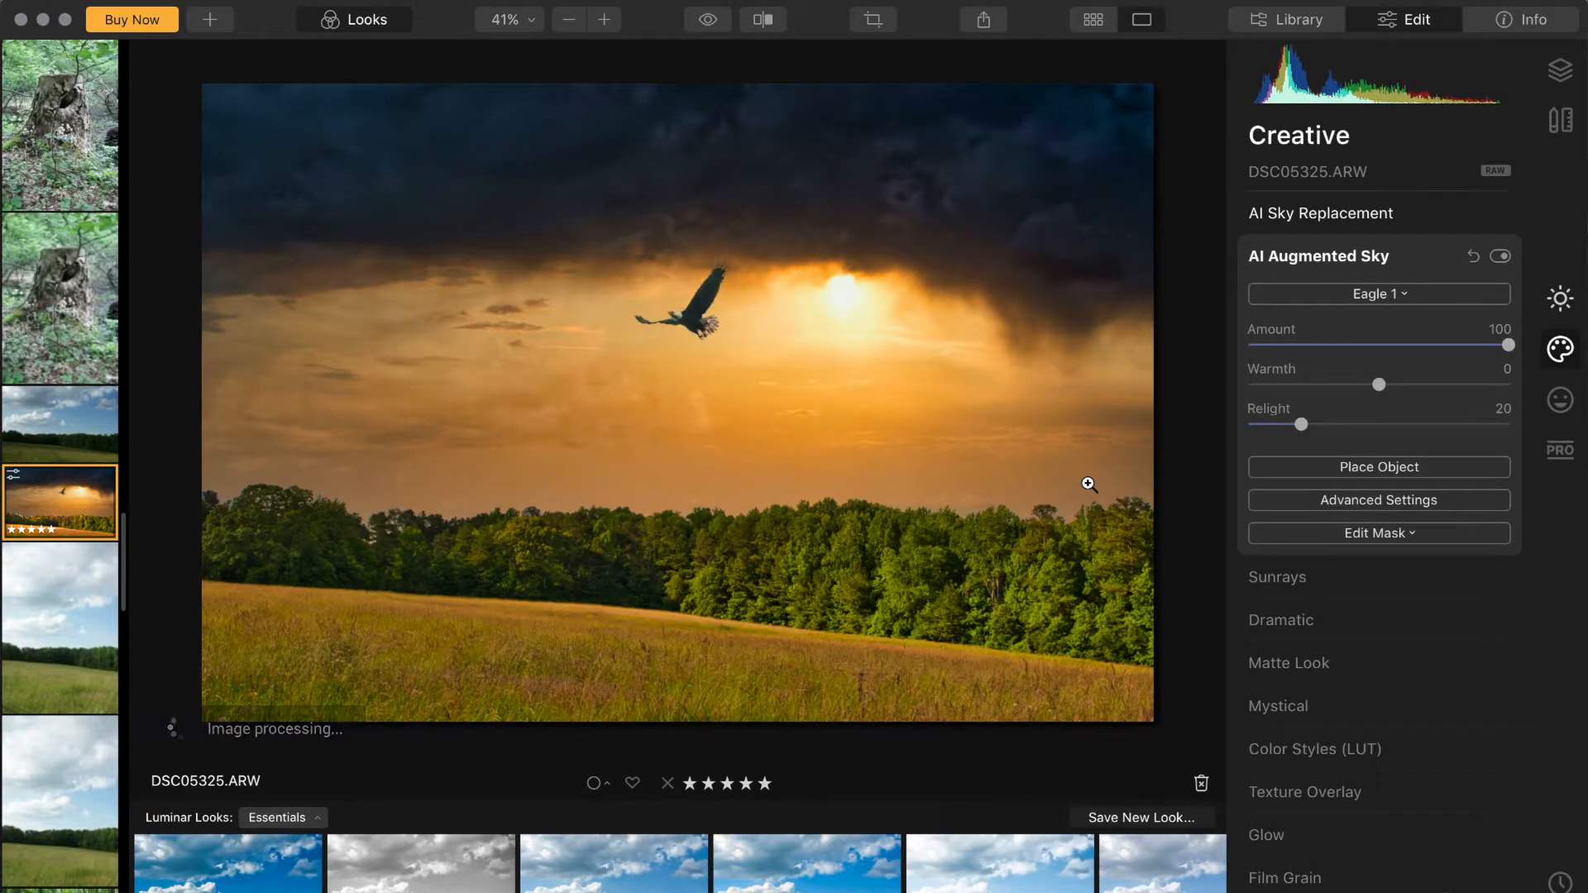
click(1373, 296)
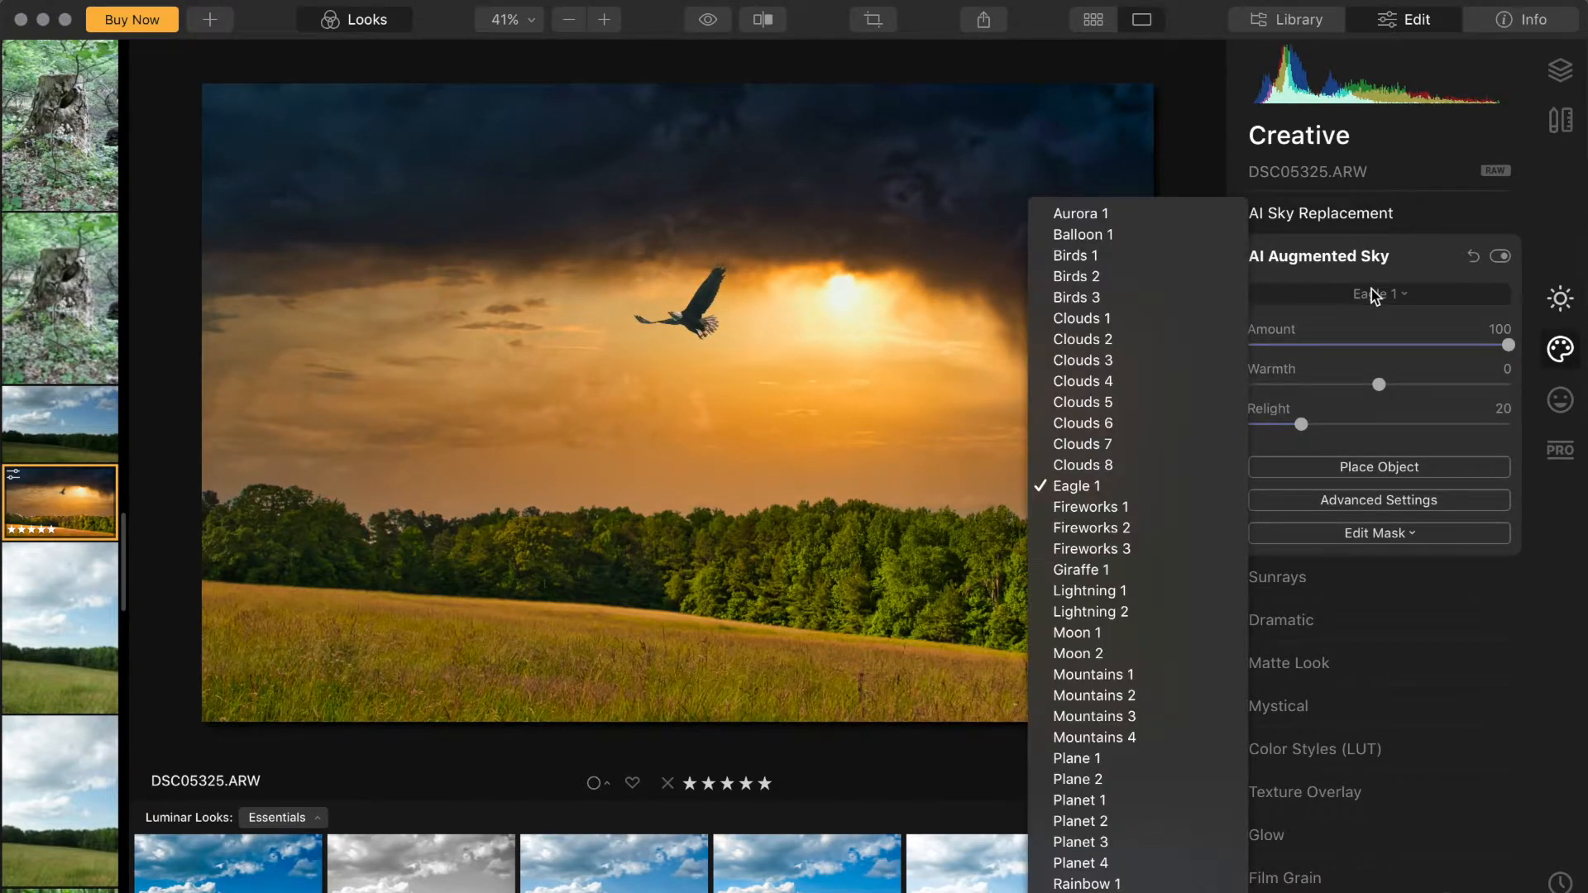
click(1067, 488)
click(1500, 255)
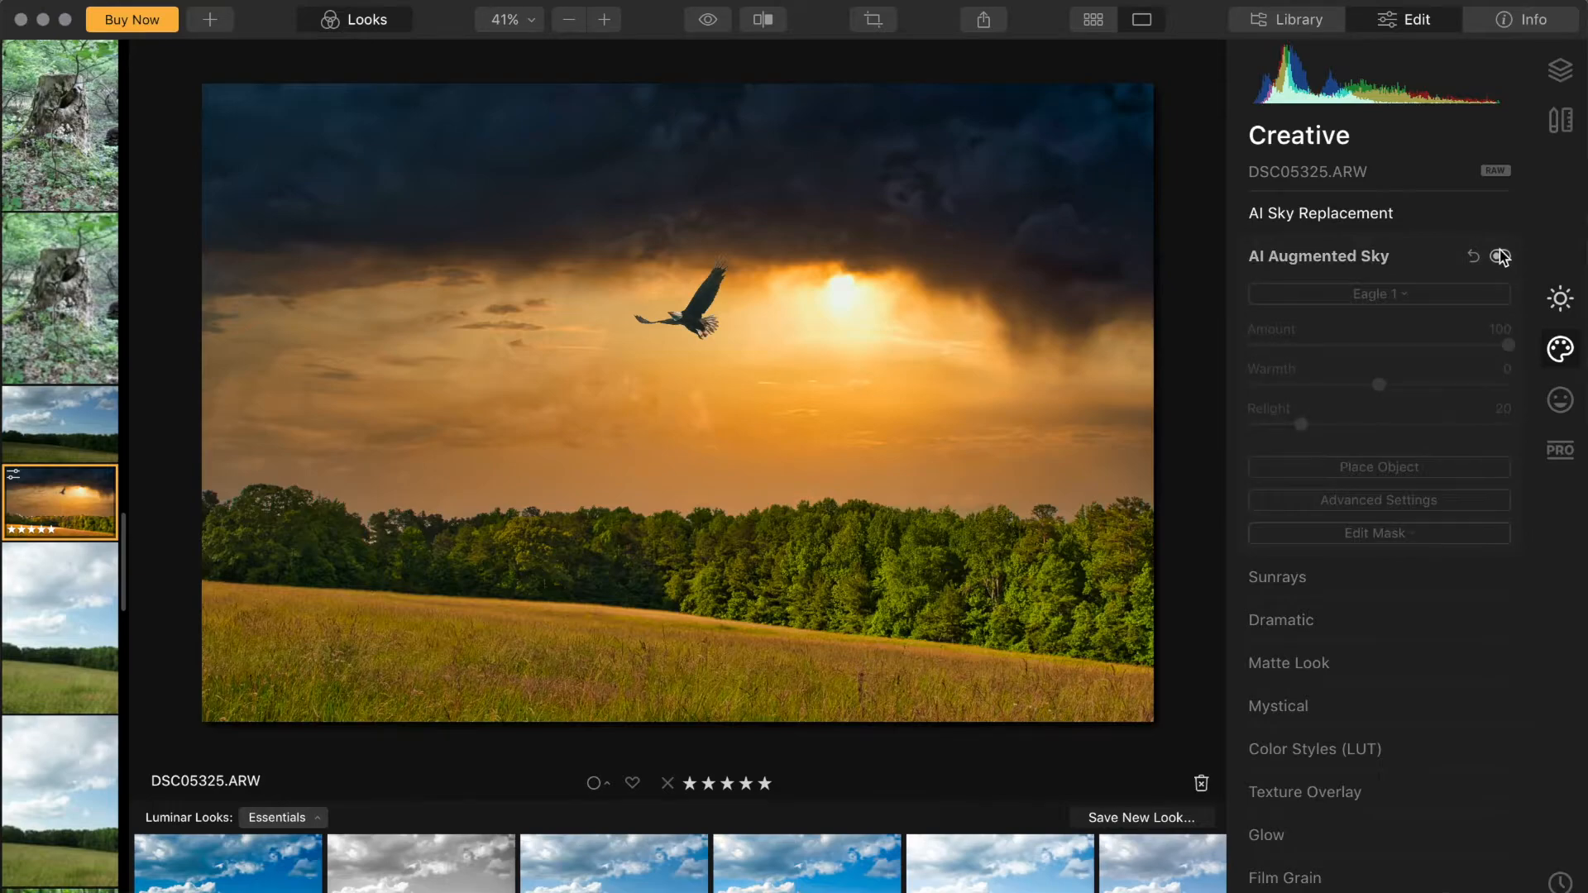
click(1347, 267)
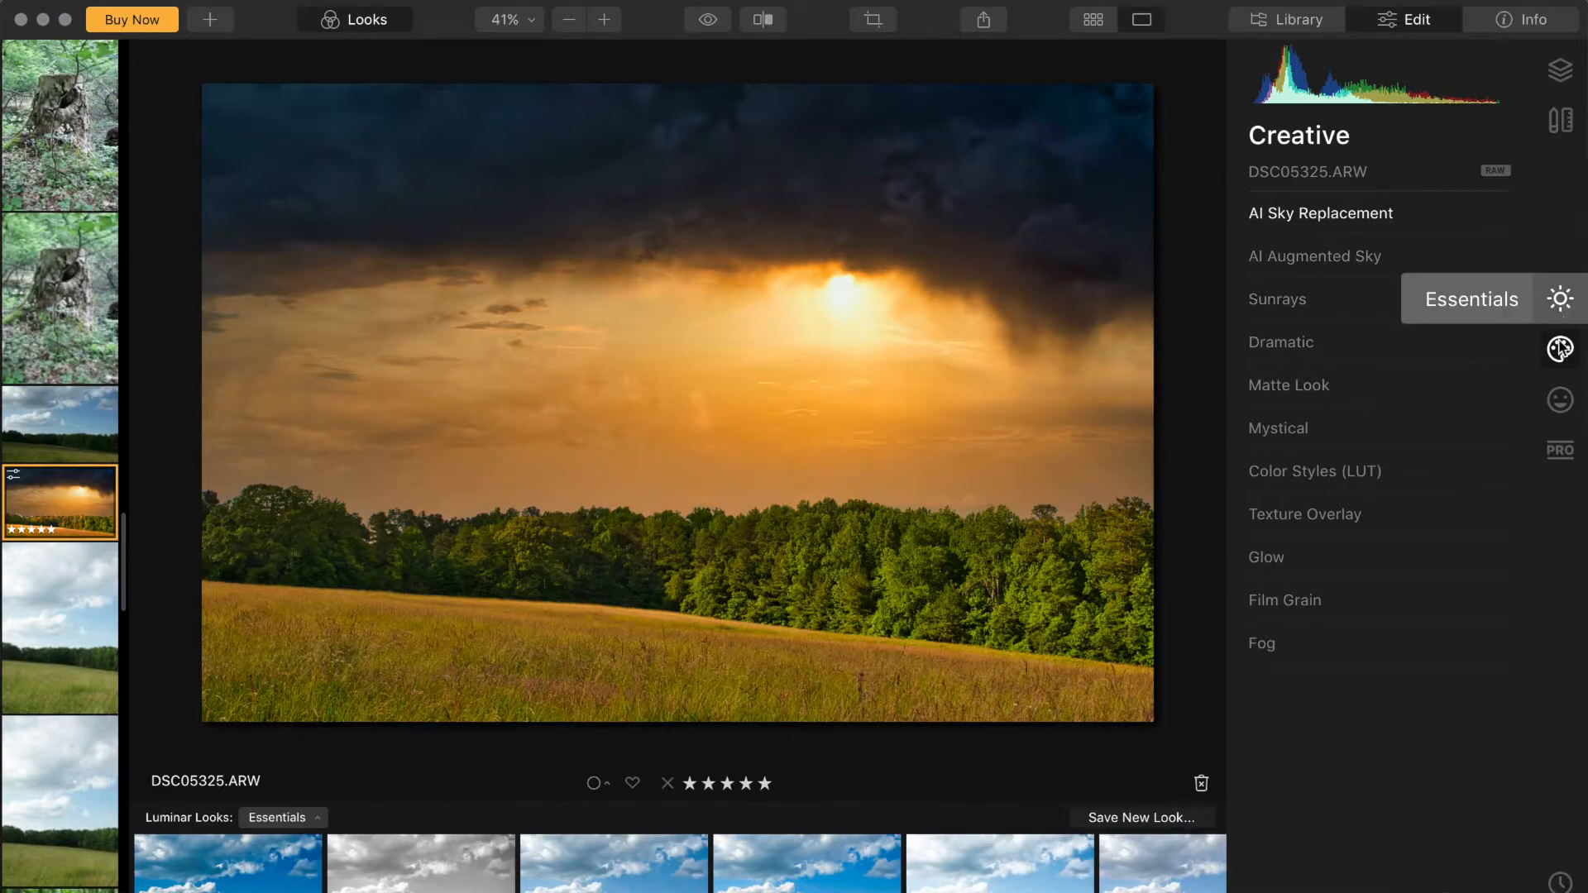
Step: Open the Professional tools and enter, then leave, Dodge & Burn painting without painting anything
click(1556, 449)
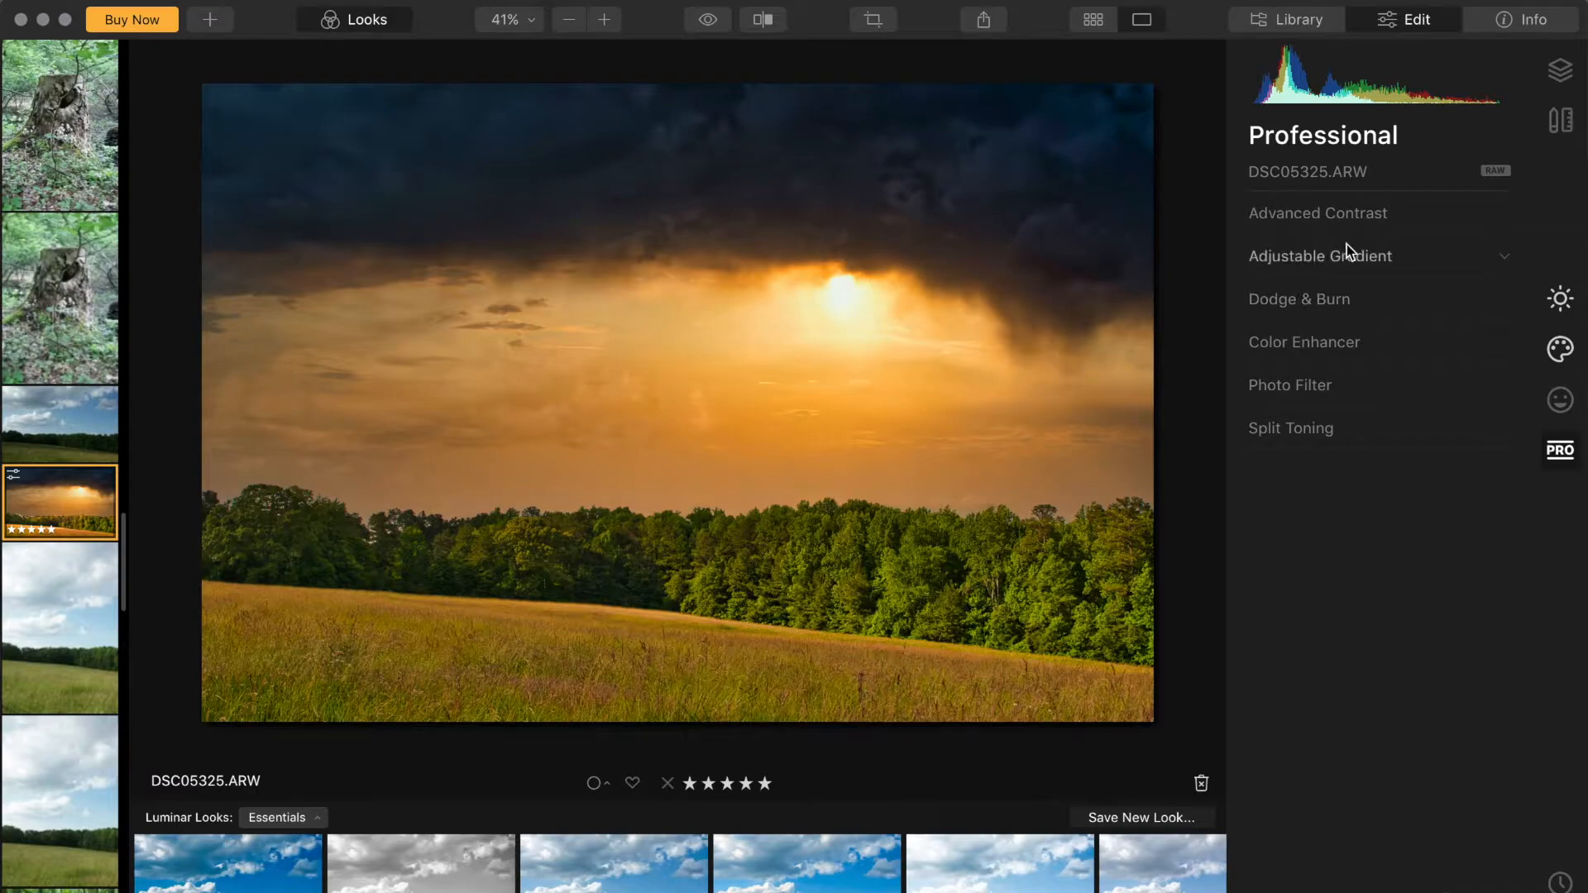
click(1315, 305)
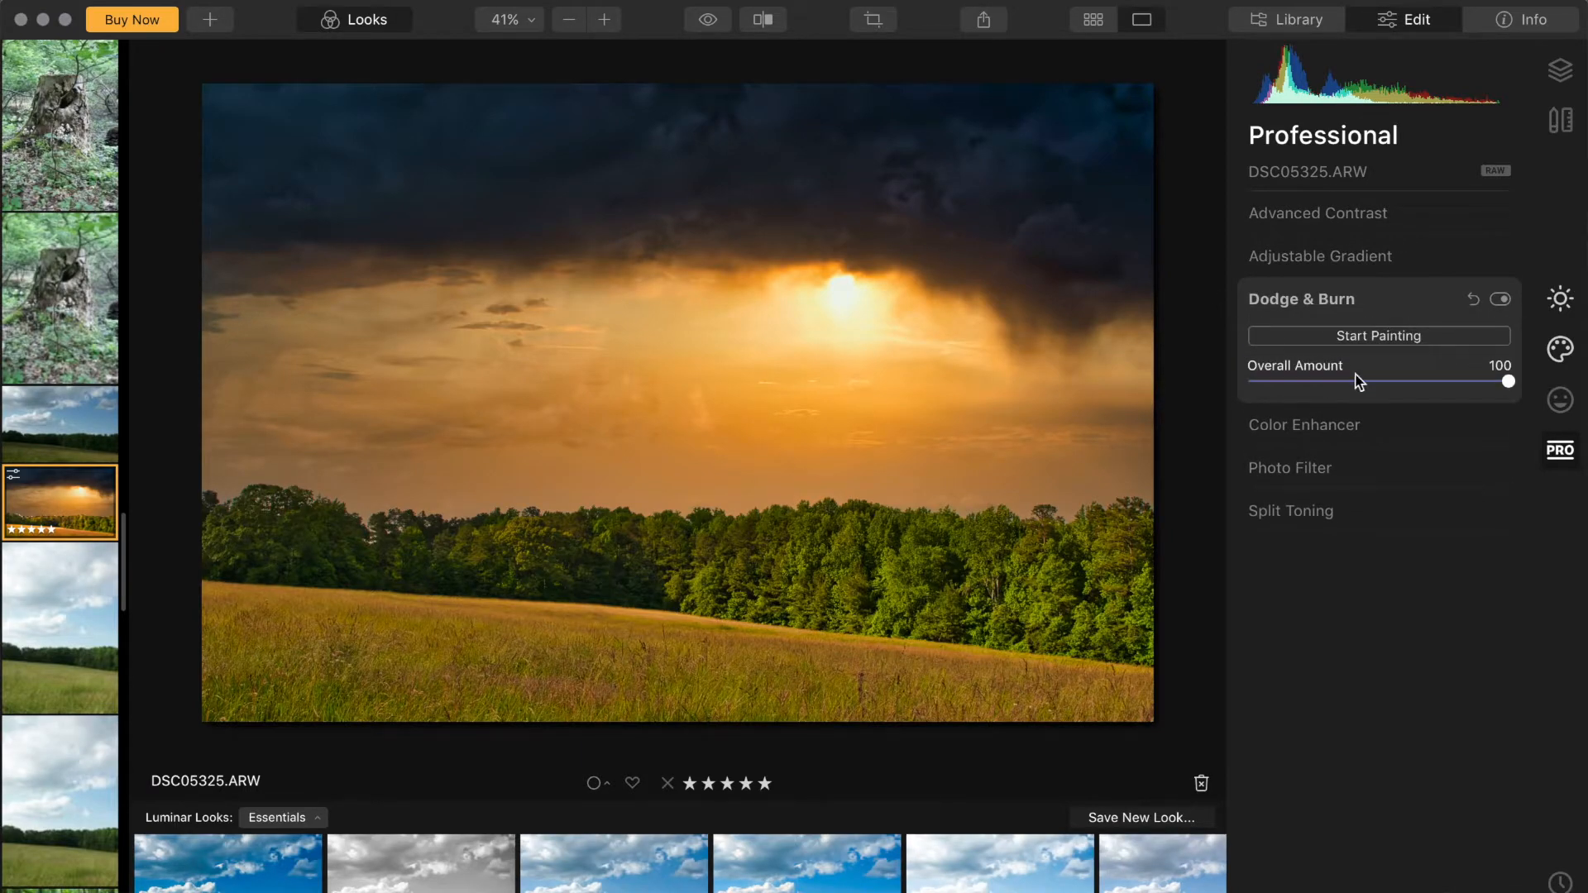
click(1369, 337)
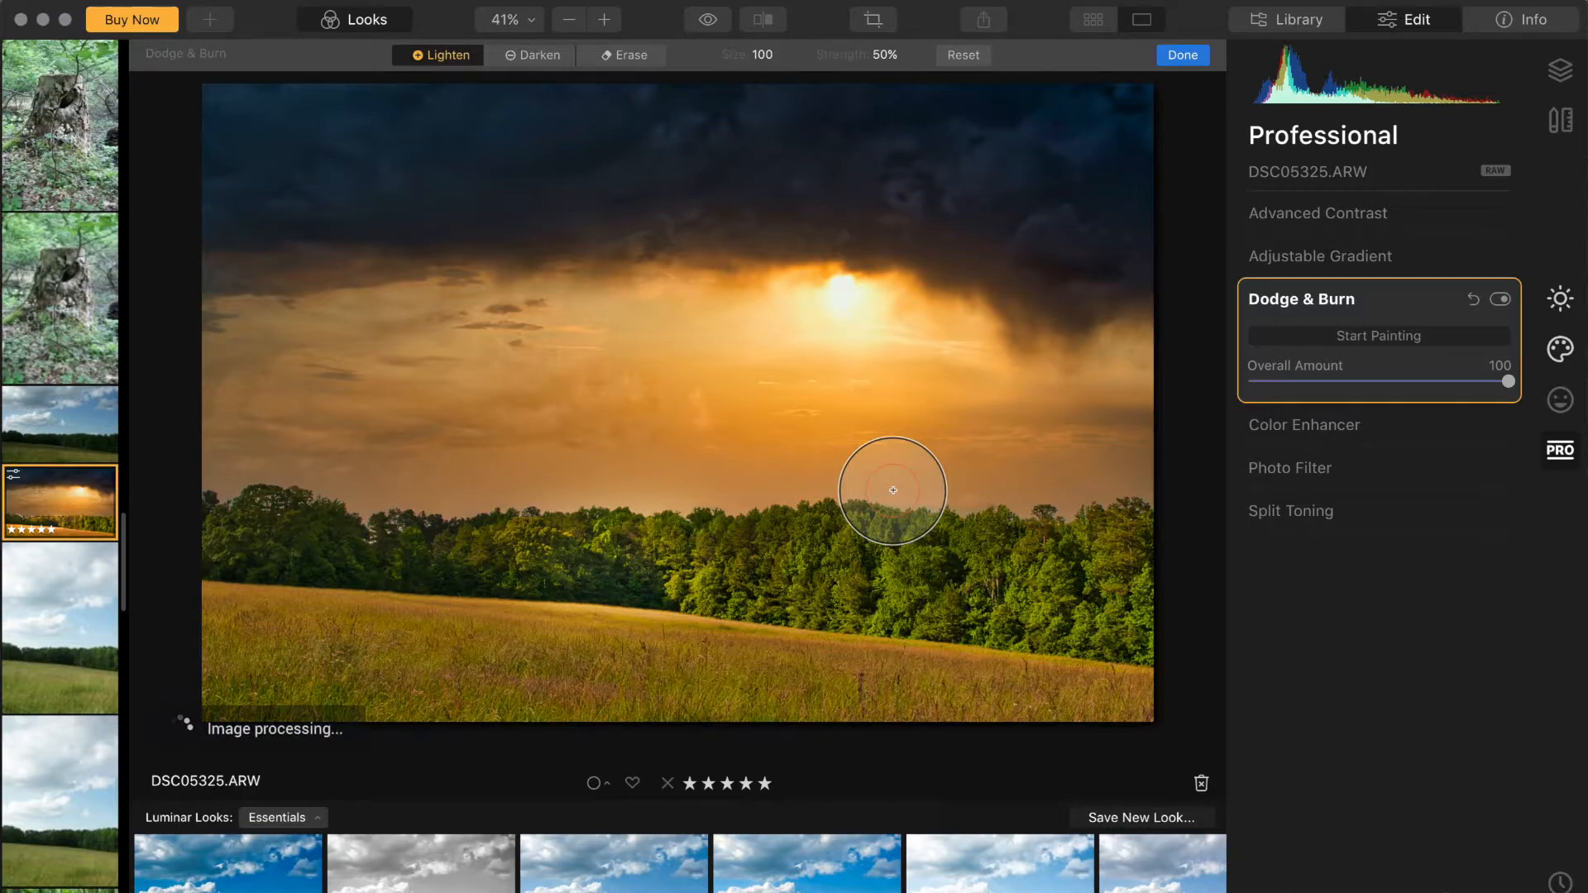
click(1333, 303)
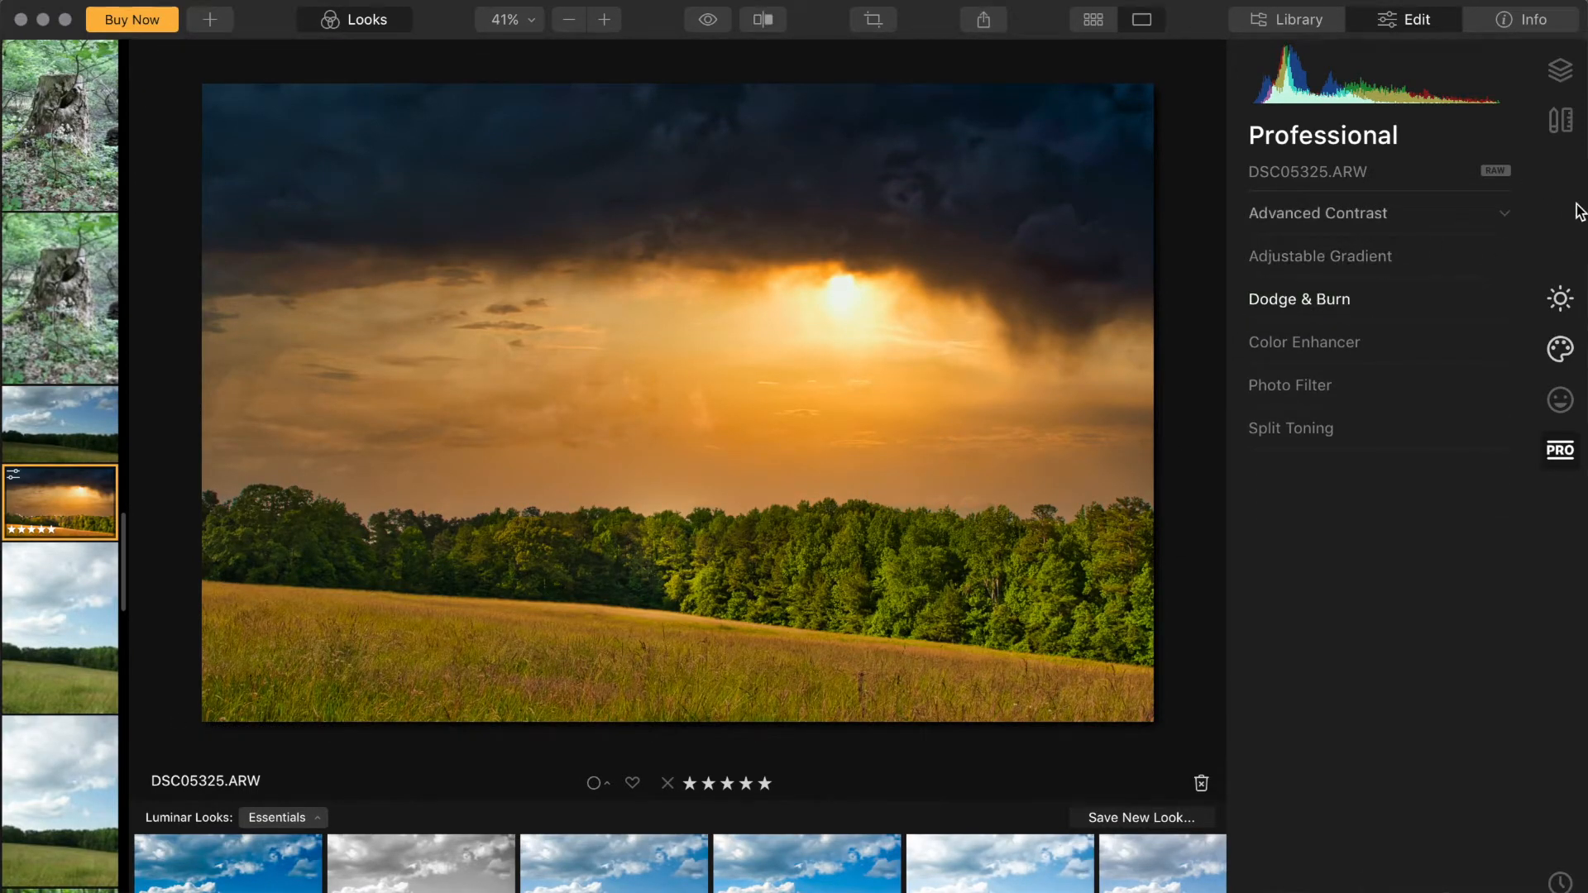
Step: Apply an Adjustable Gradient with the top Exposure set to -23
click(1340, 258)
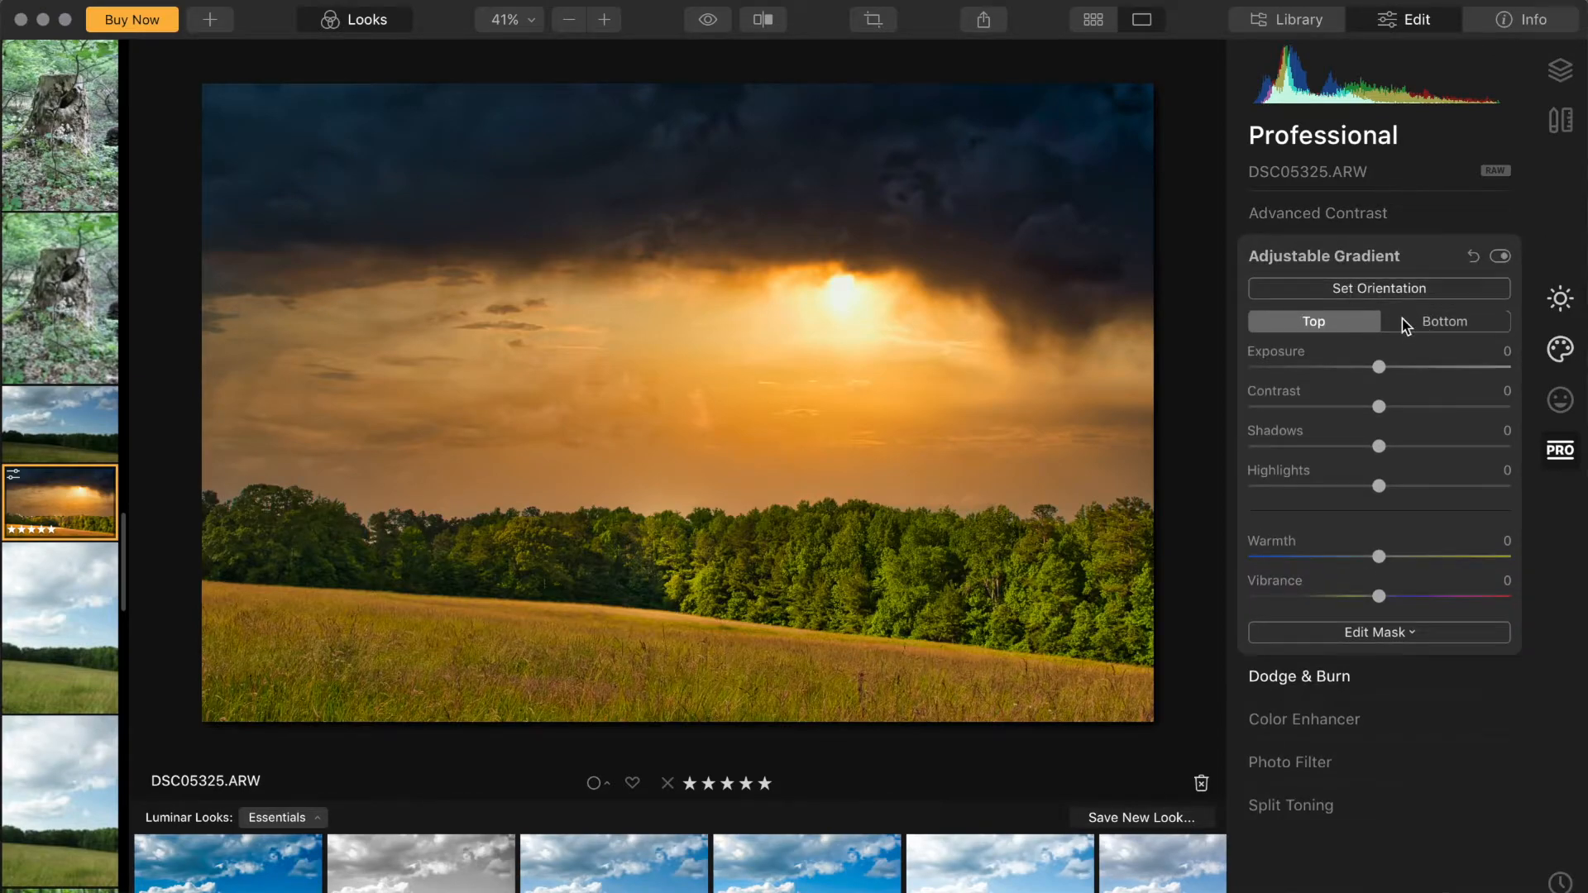
drag(1378, 367, 1349, 373)
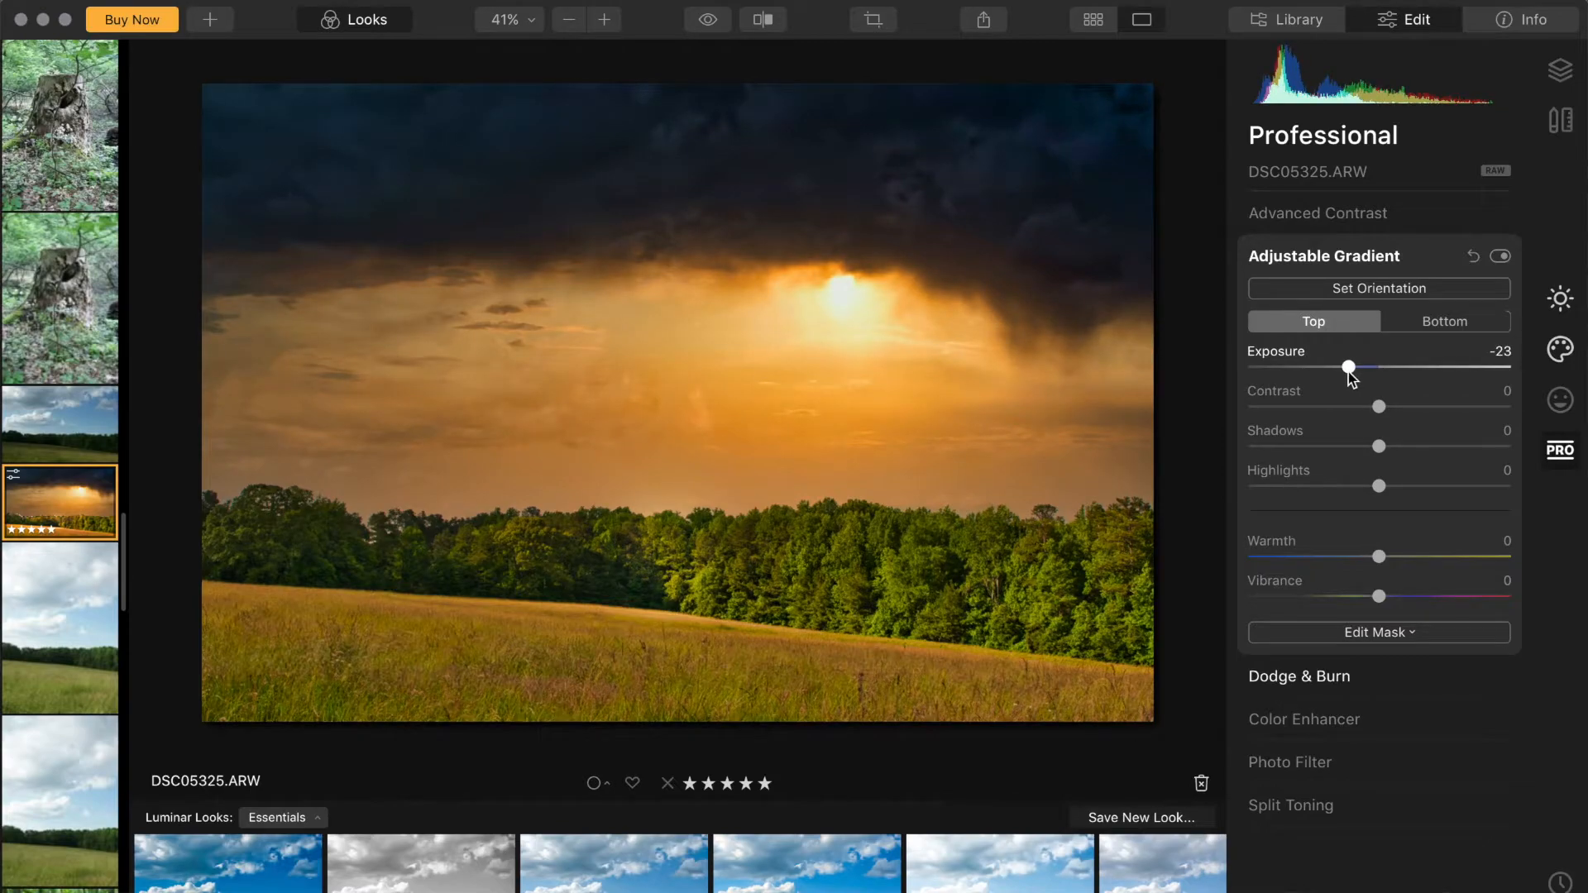
Step: Move the gradient's center higher into the sky and set the top Exposure to -29
click(1427, 291)
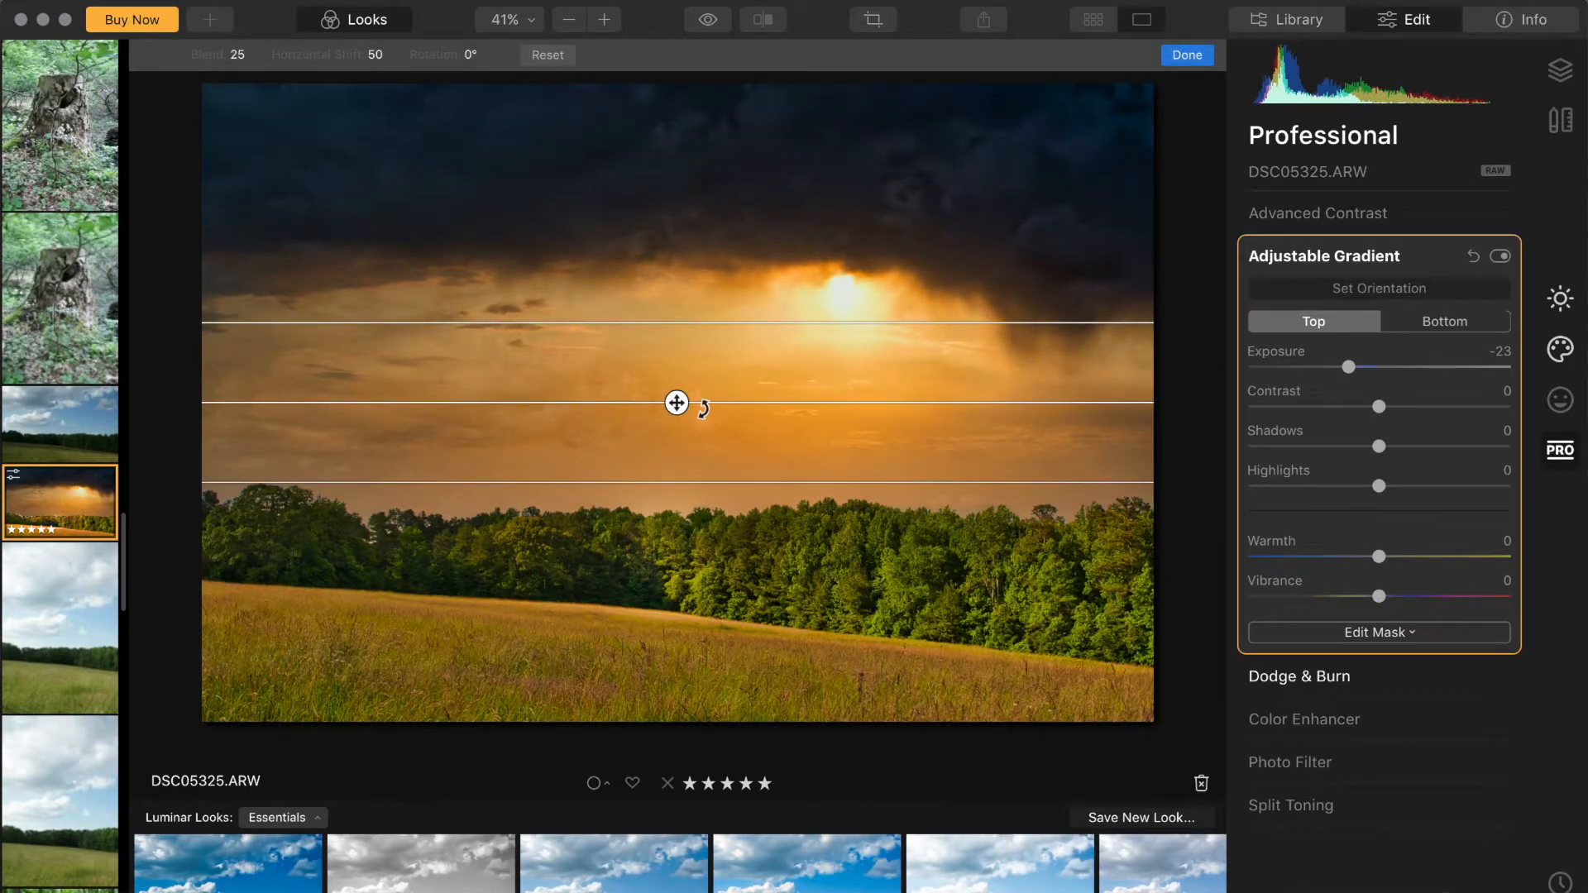
drag(678, 395, 674, 340)
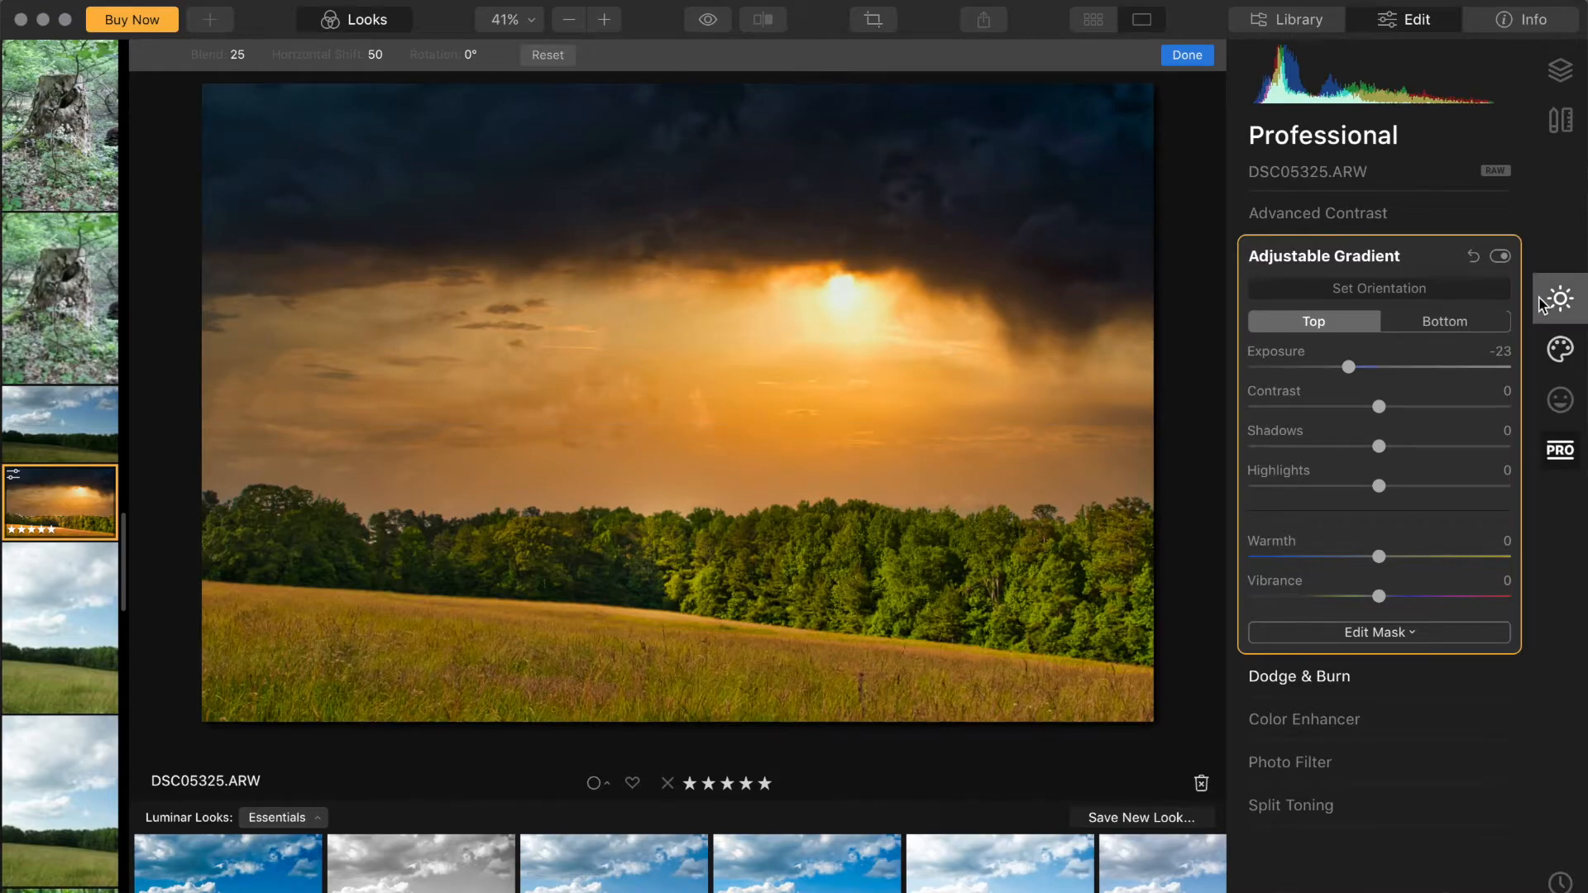
drag(1348, 366, 1341, 369)
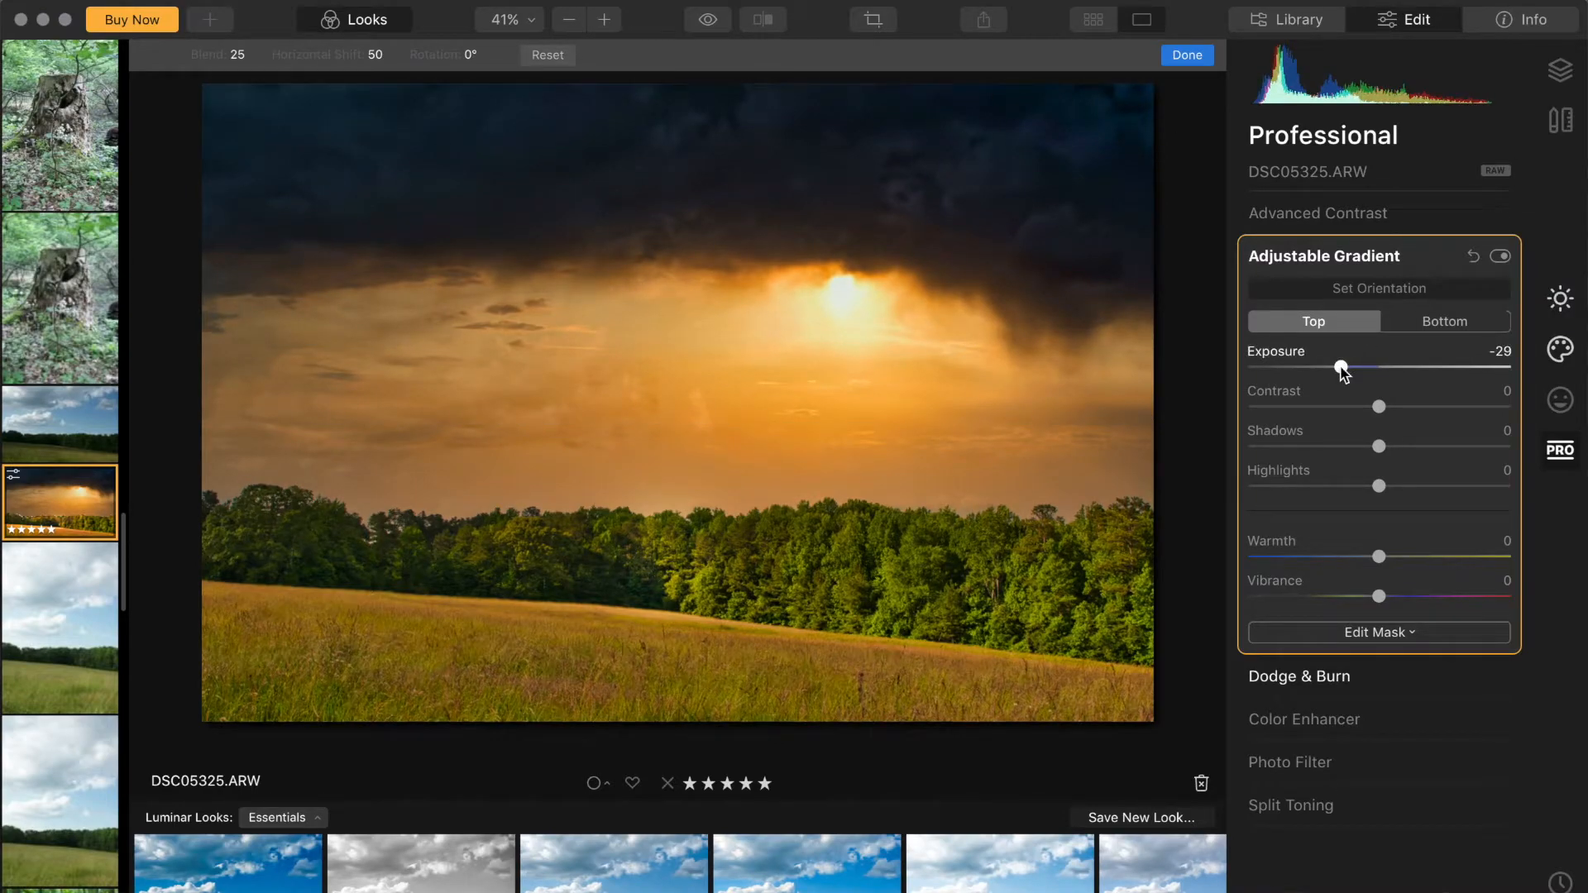
Step: Add a Vignette with its subject on the sunlit sky center and Amount set to -56
click(1560, 349)
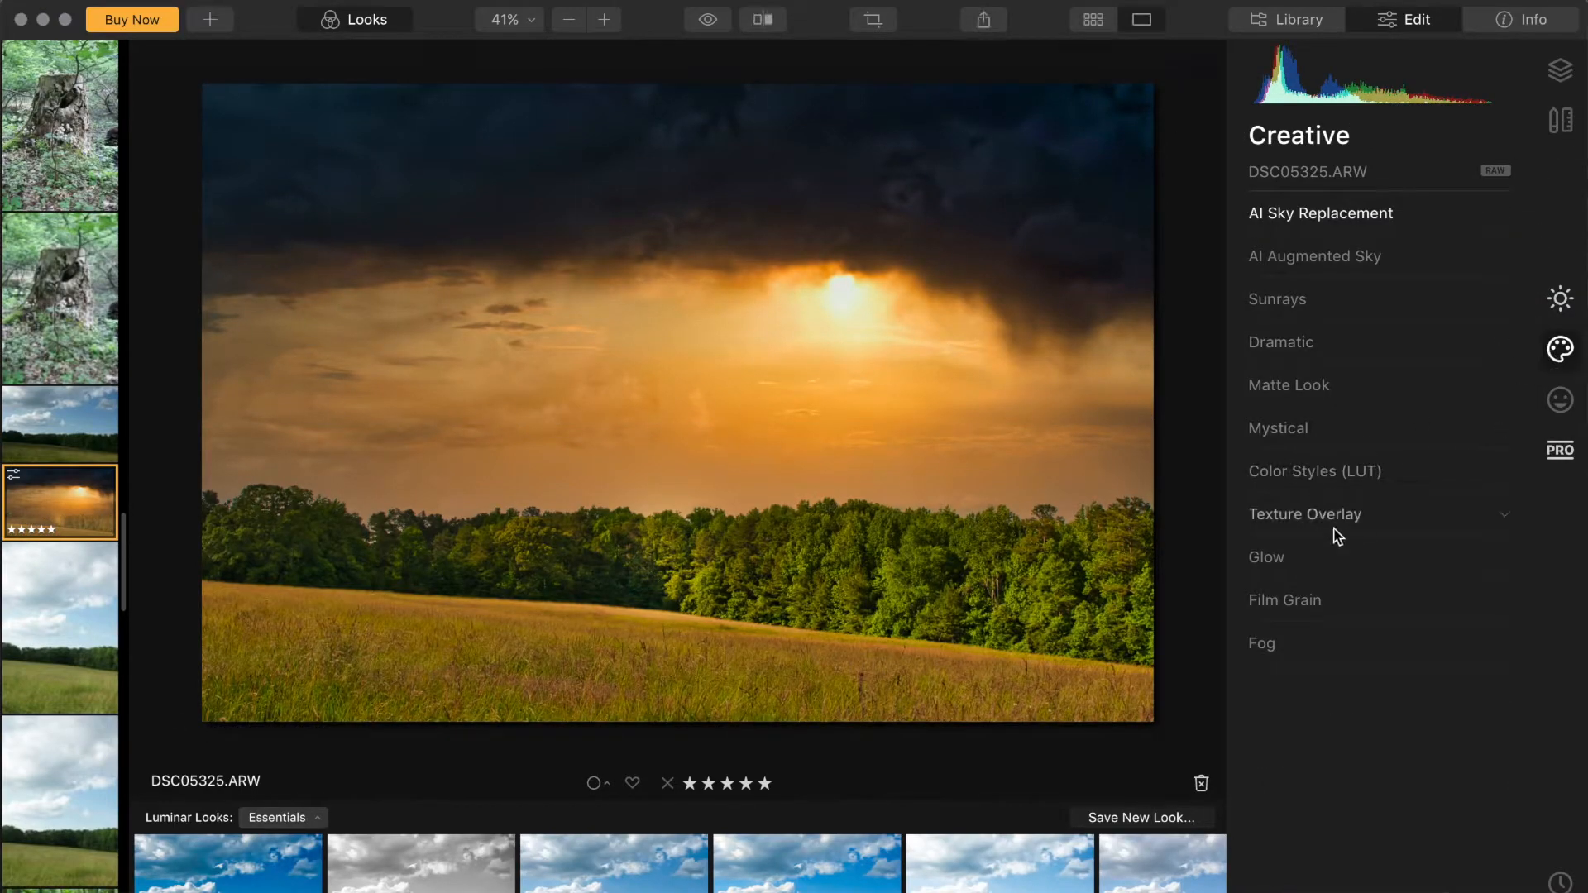
click(1559, 298)
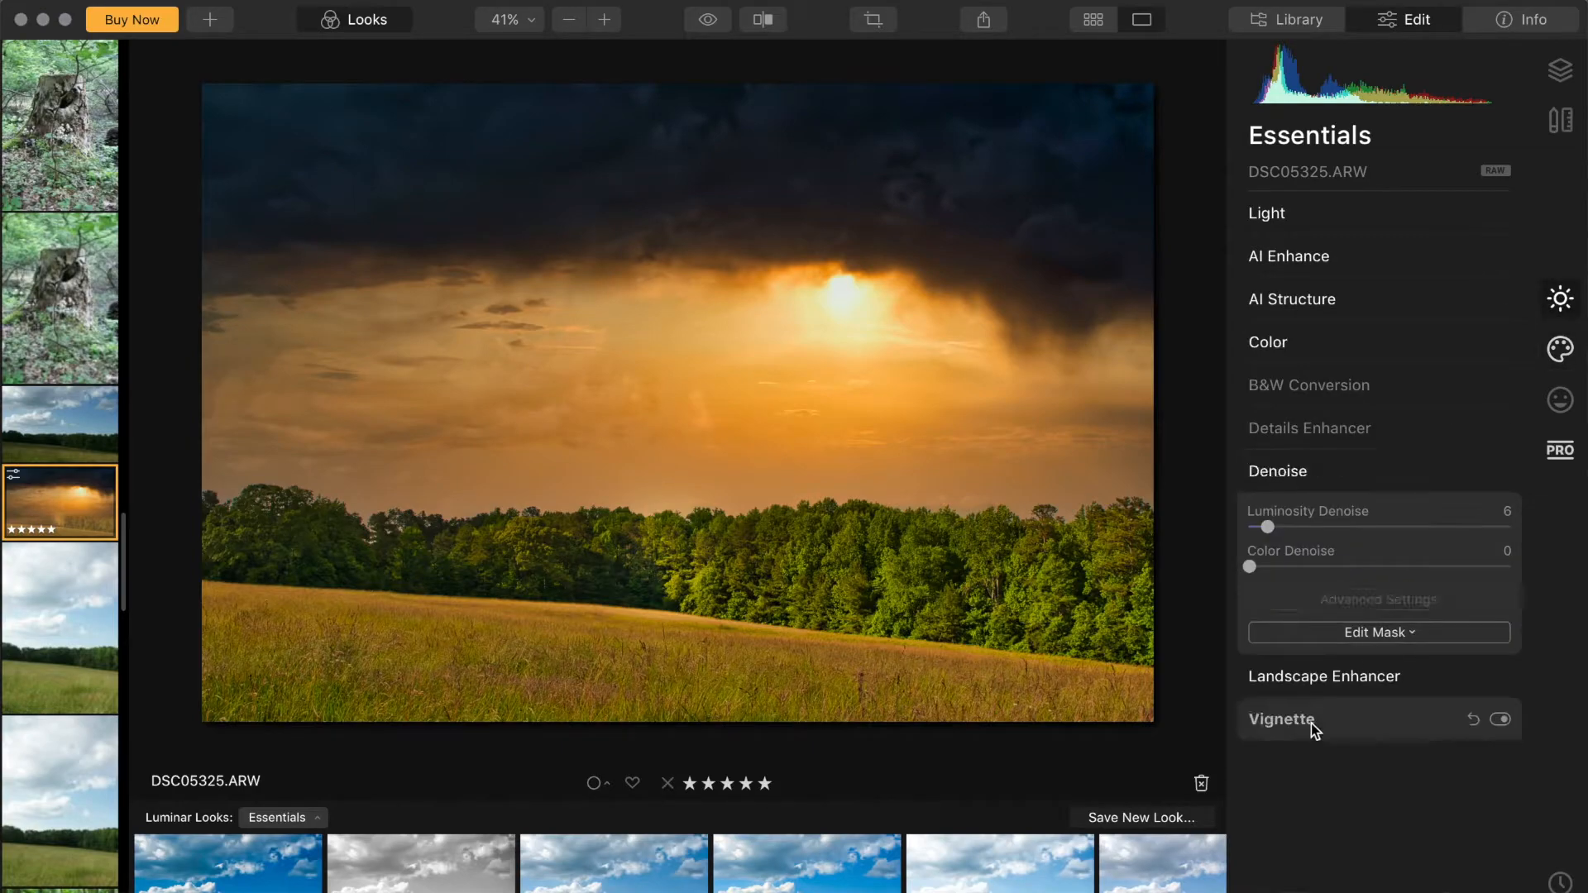
click(1312, 721)
mouse_move(1378, 655)
mouse_down()
mouse_move(1359, 654)
mouse_move(1397, 655)
mouse_up()
click(1377, 608)
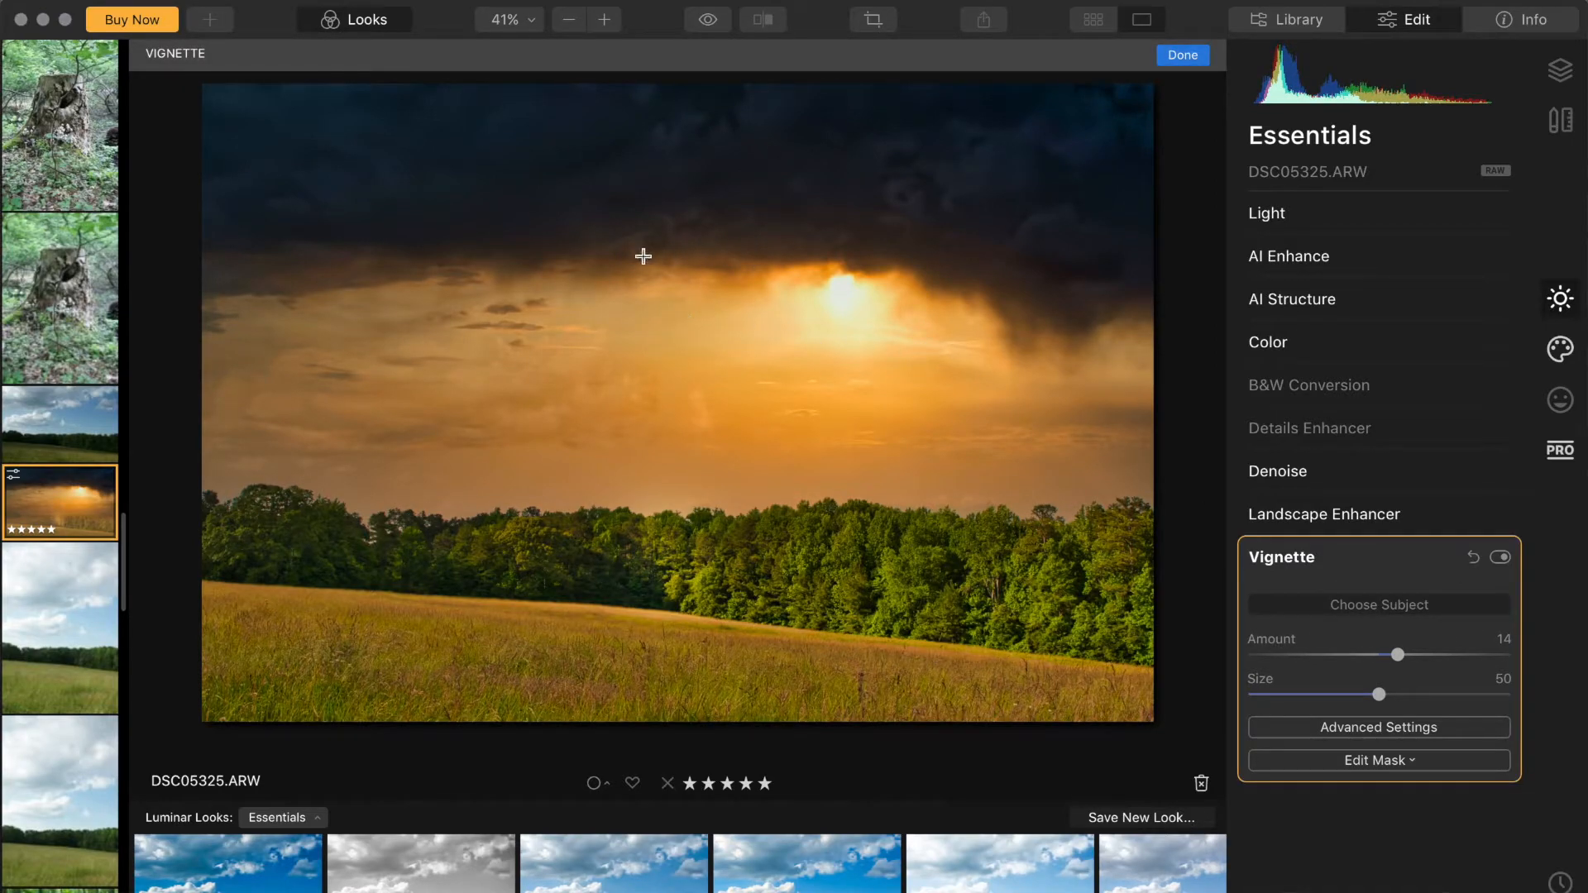
click(688, 425)
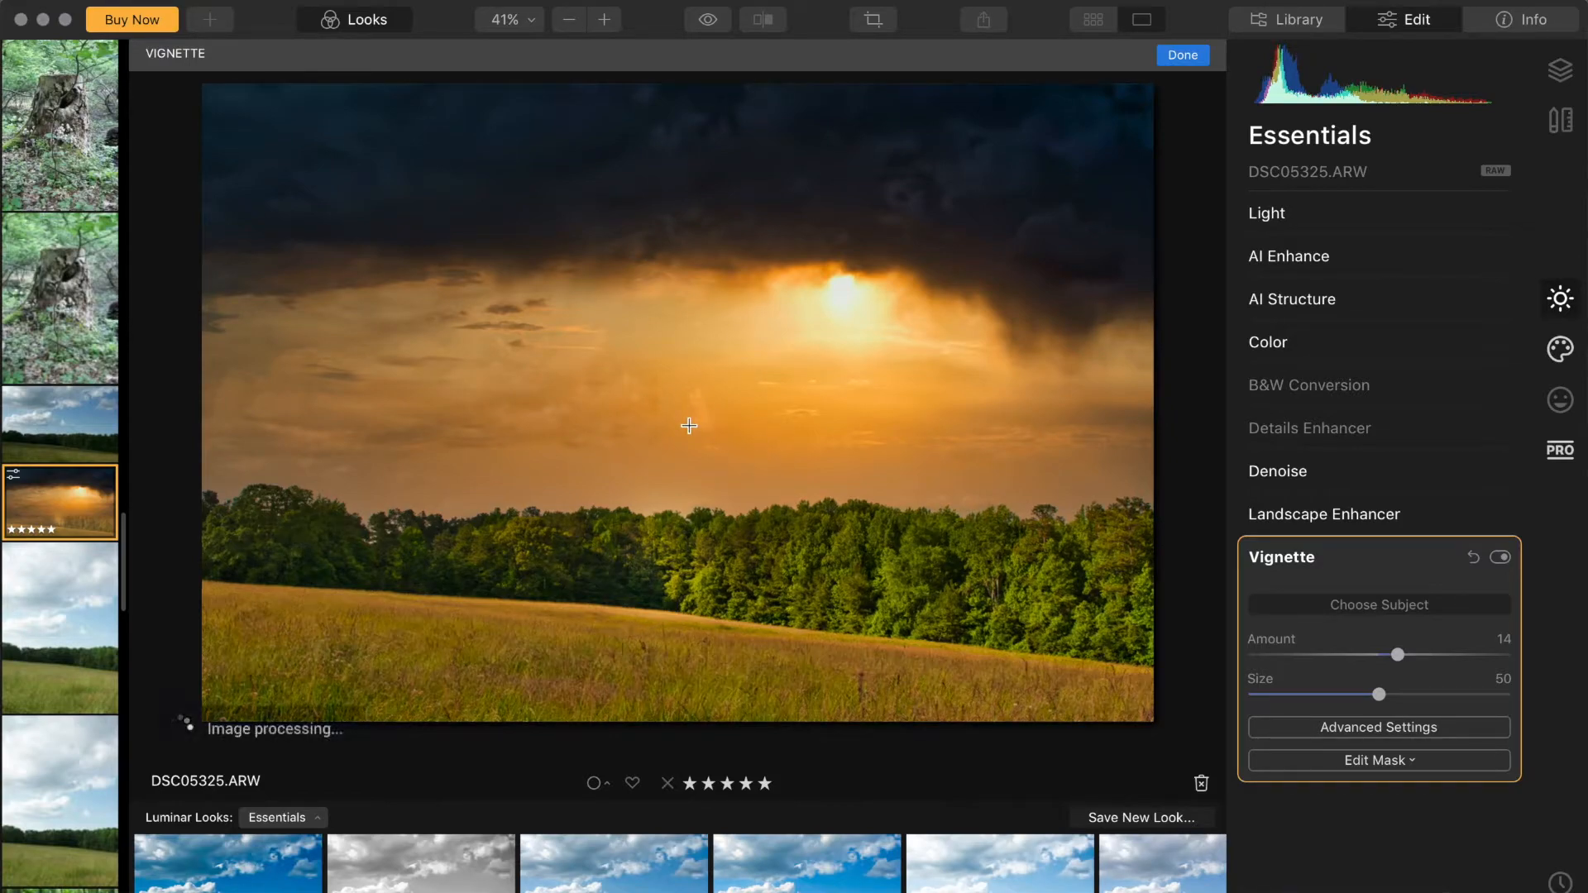
click(1342, 658)
mouse_move(1303, 658)
mouse_down()
mouse_move(1336, 662)
mouse_move(1303, 665)
mouse_up()
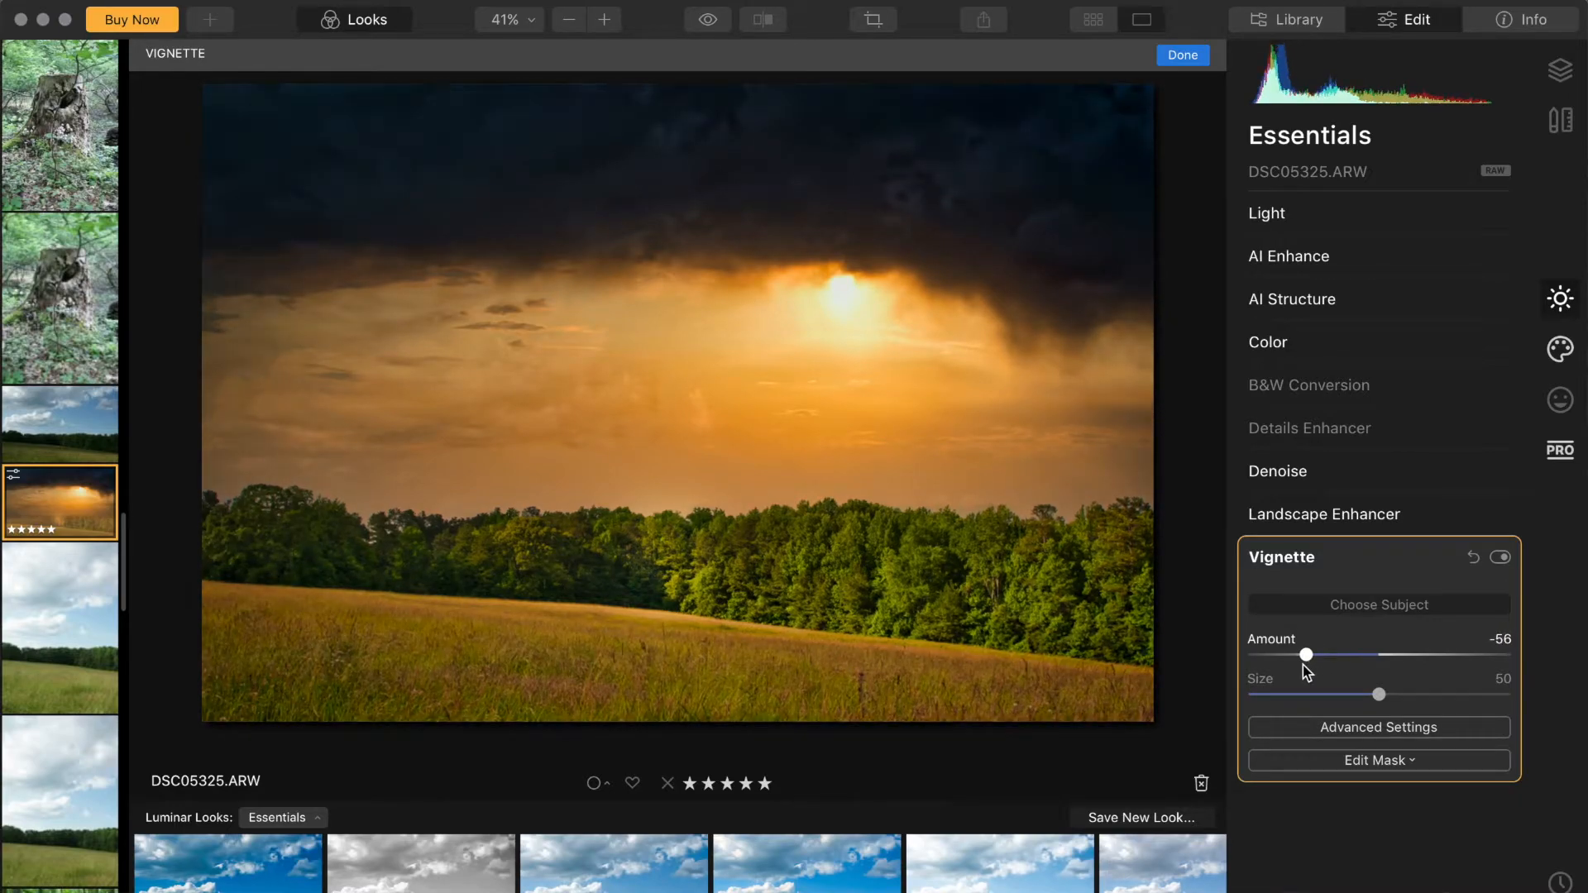
Step: Set Light Highlights to -21 and Color Vibrance to 21
click(1358, 228)
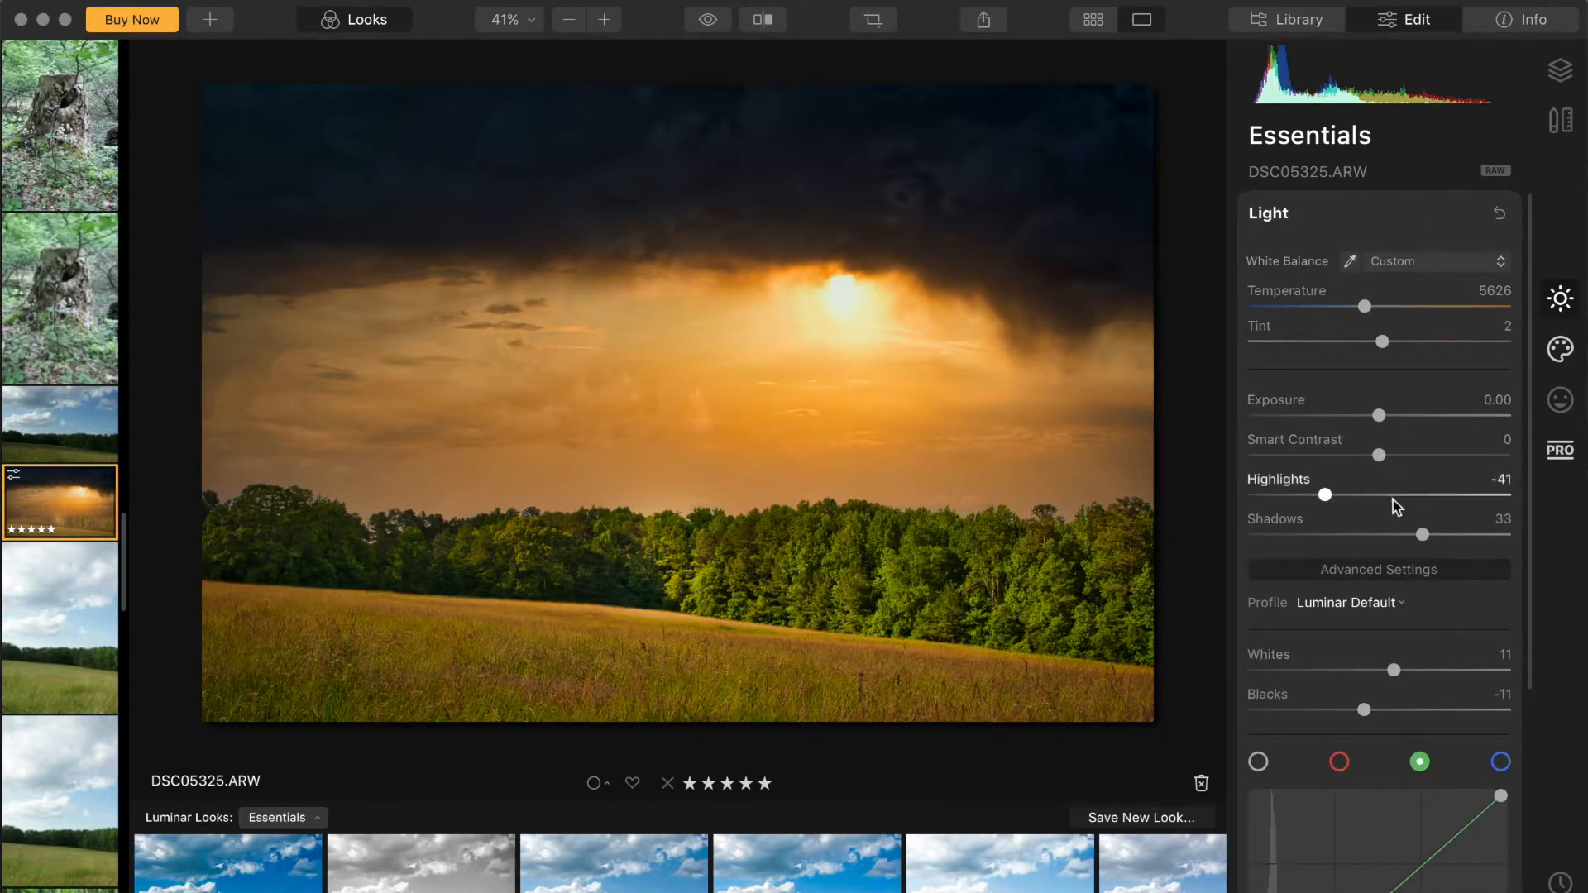
click(1350, 494)
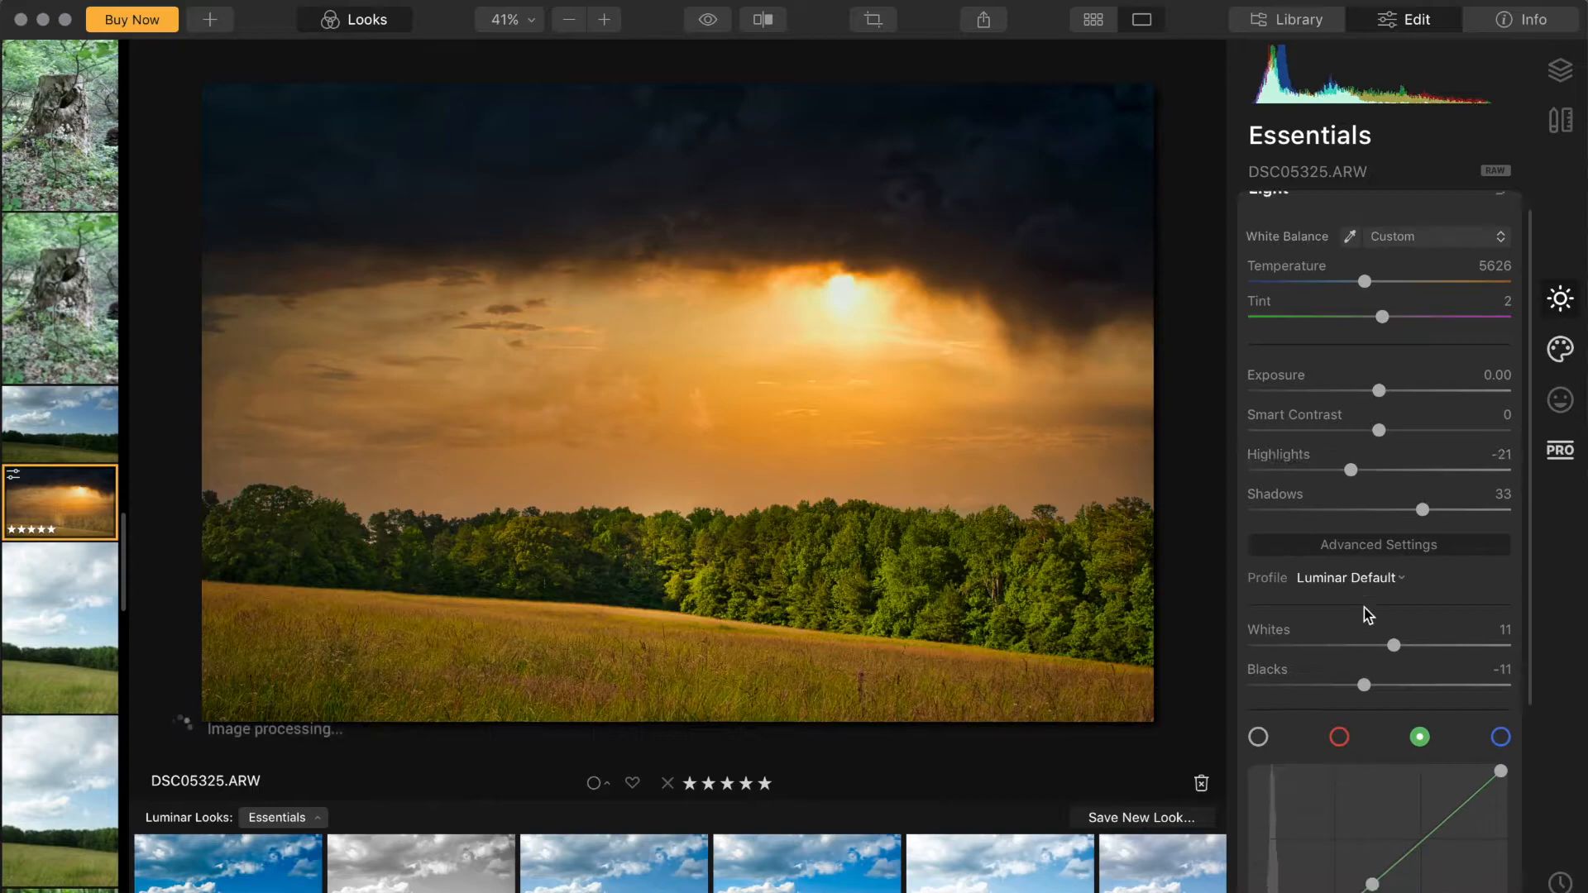
scroll(1362, 608, down, 10)
click(1334, 733)
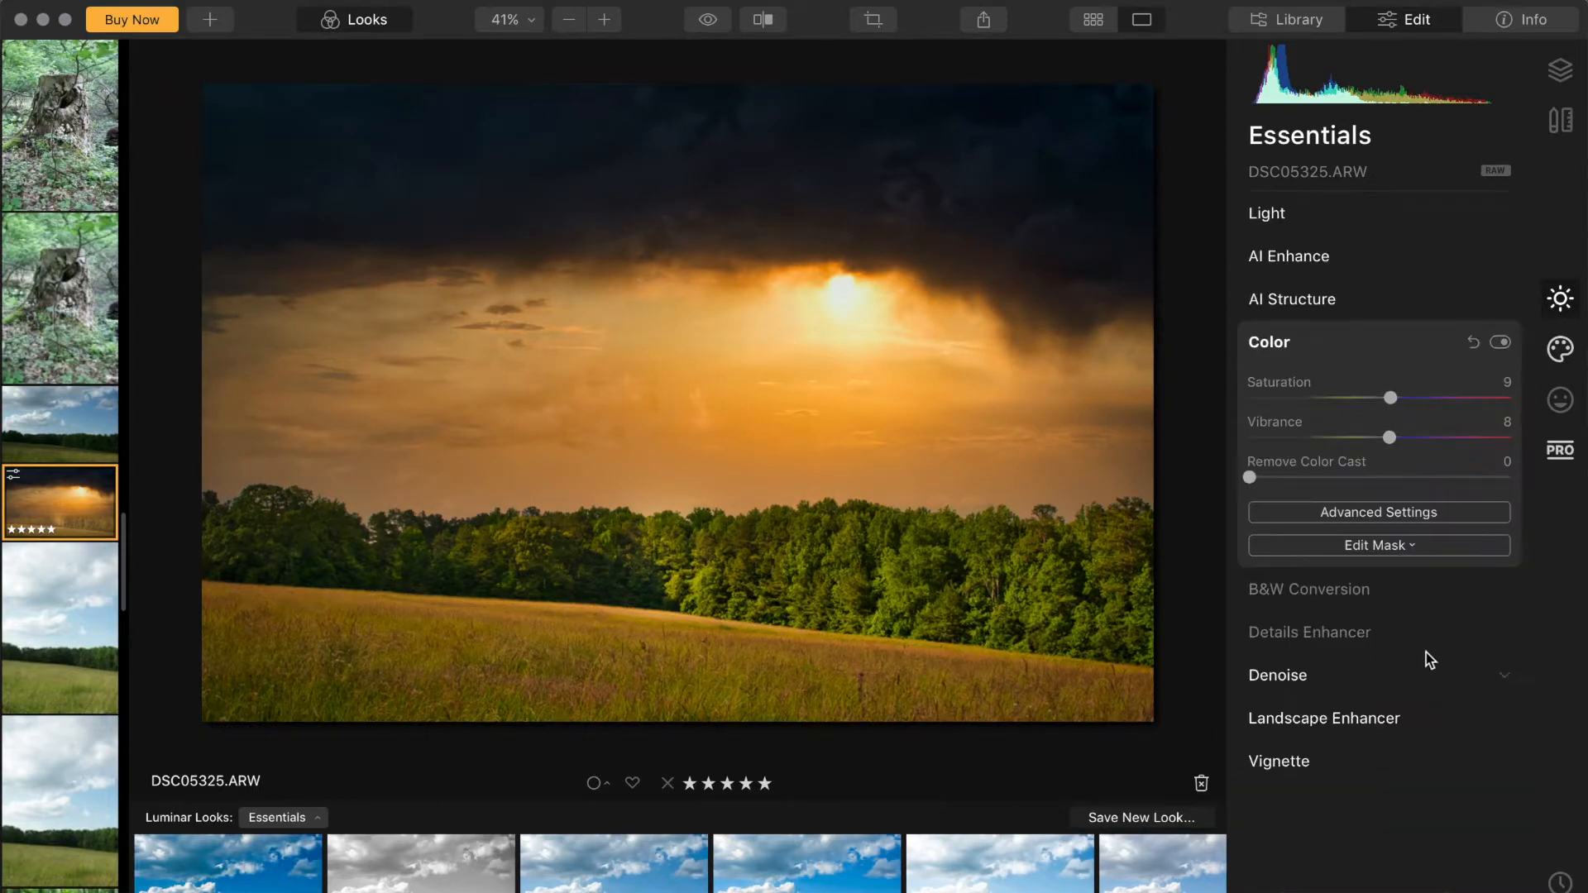
click(1410, 438)
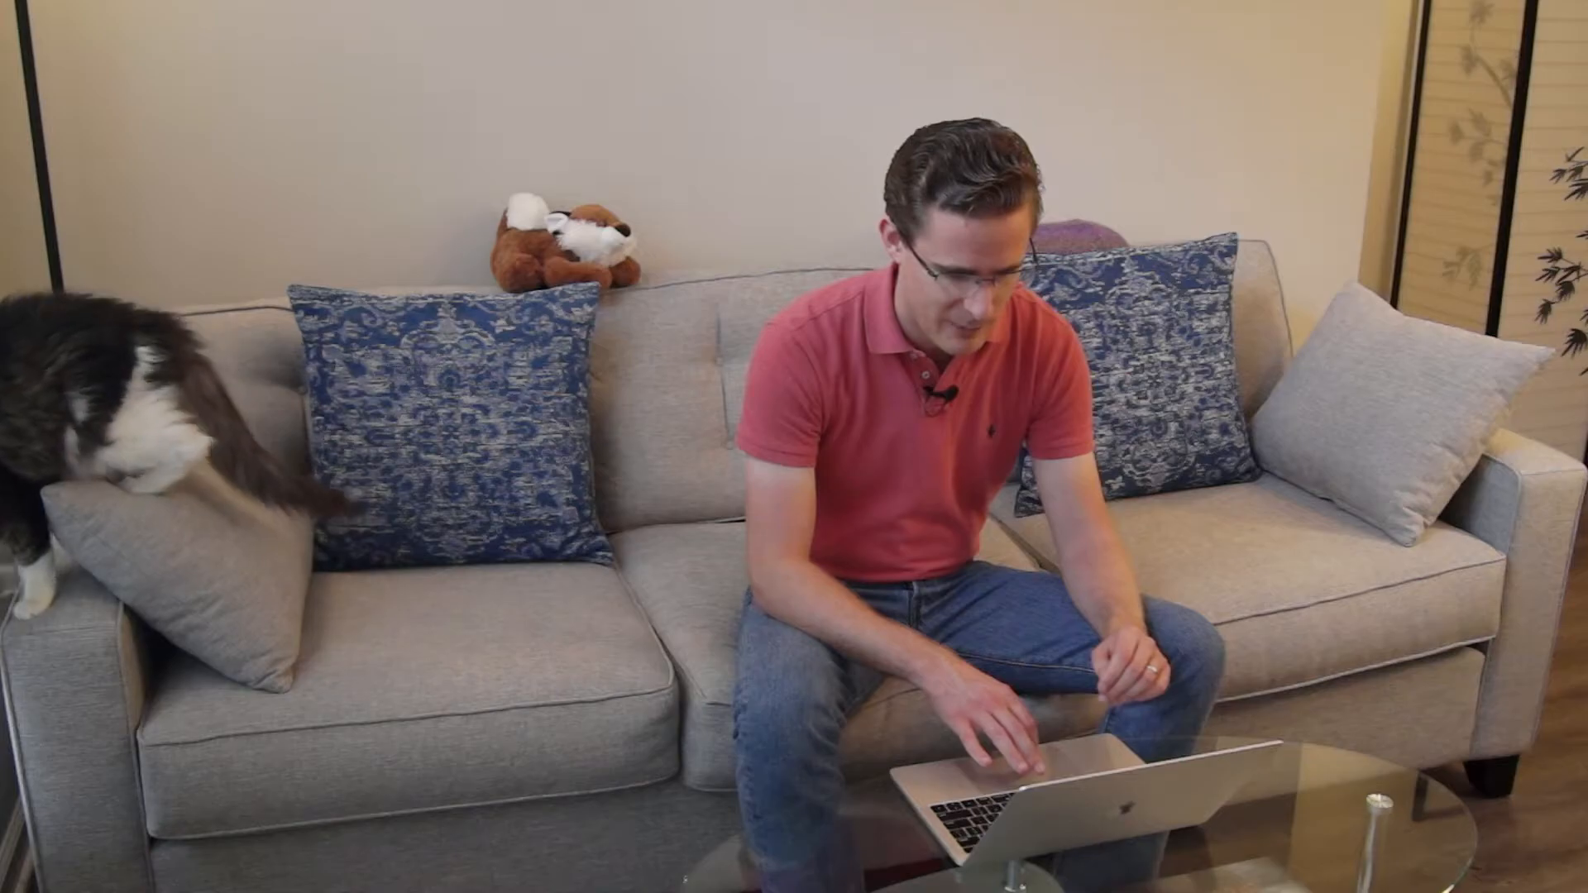
Step: Export the photo as DSC05325 to the Desktop in JPEG format with Quality 90
click(984, 21)
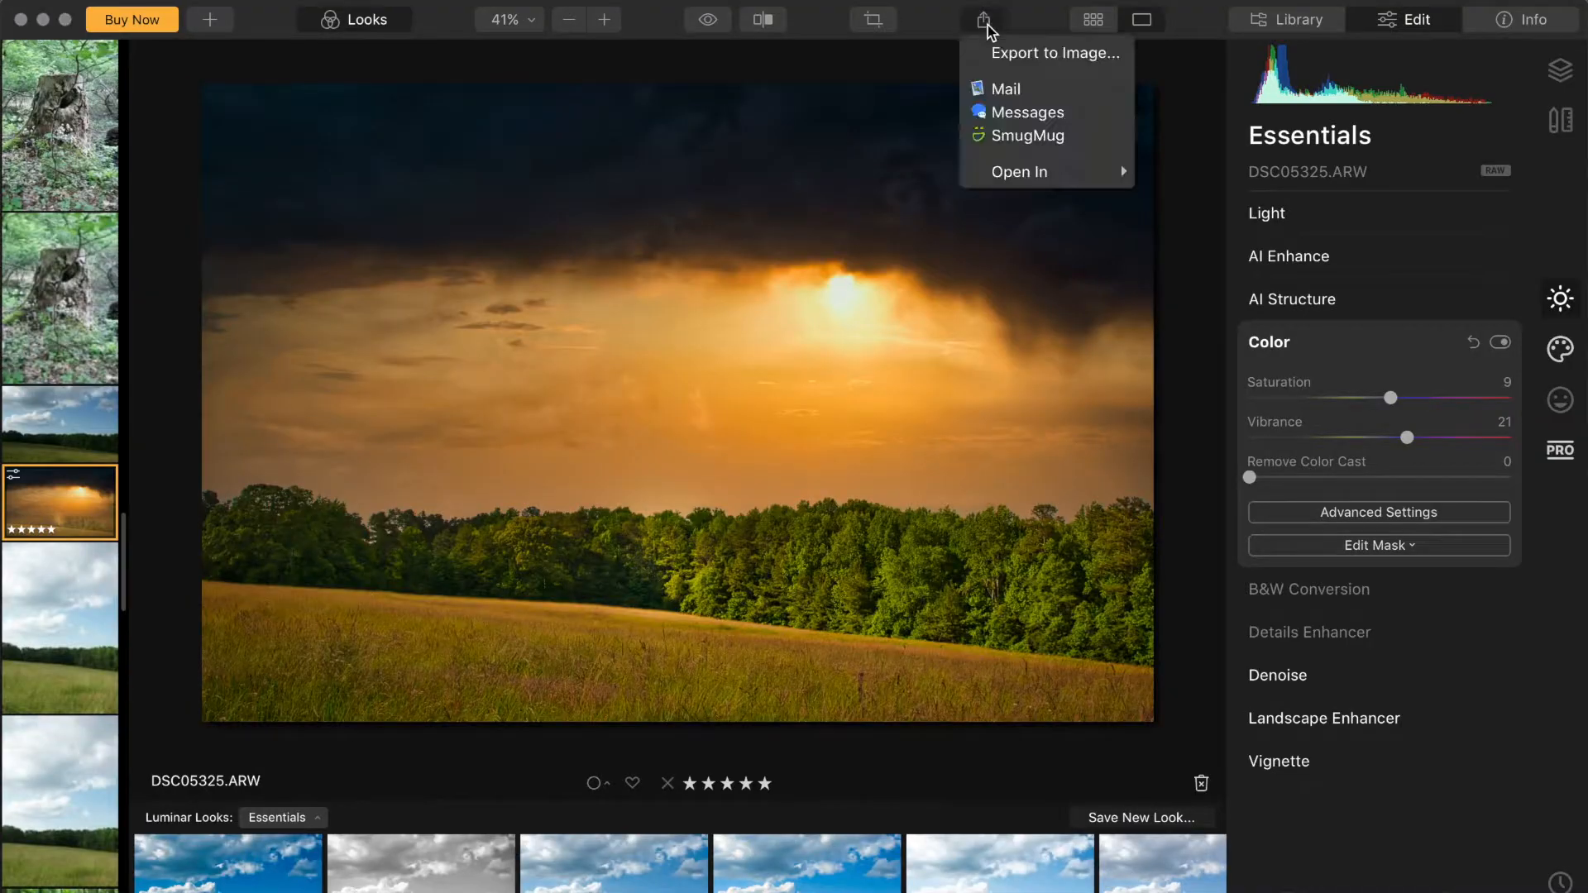
click(1009, 54)
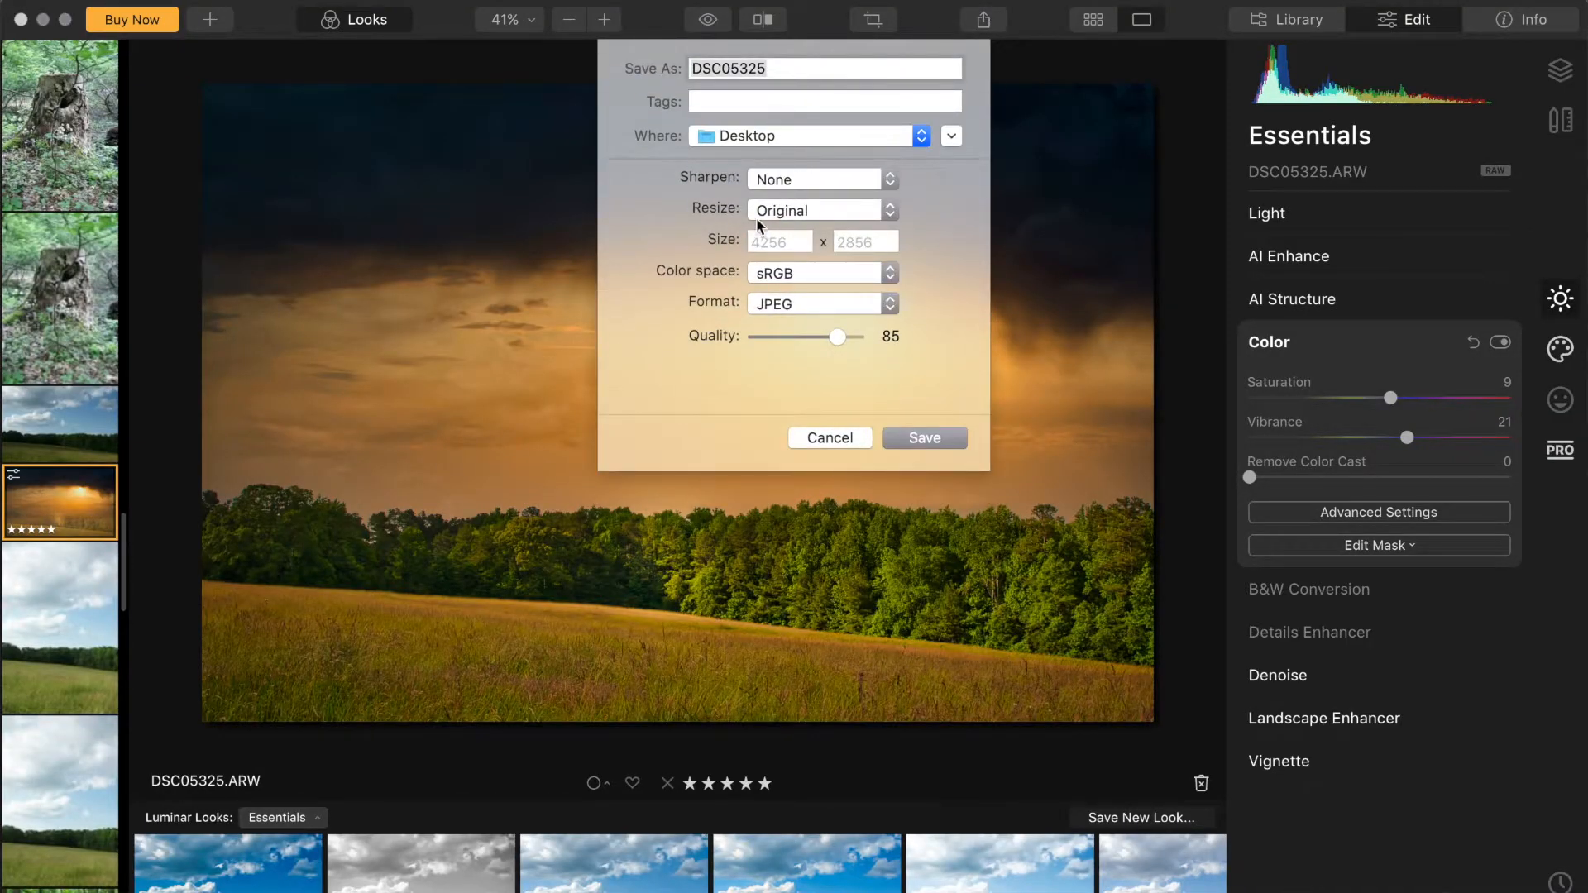
click(770, 304)
click(771, 304)
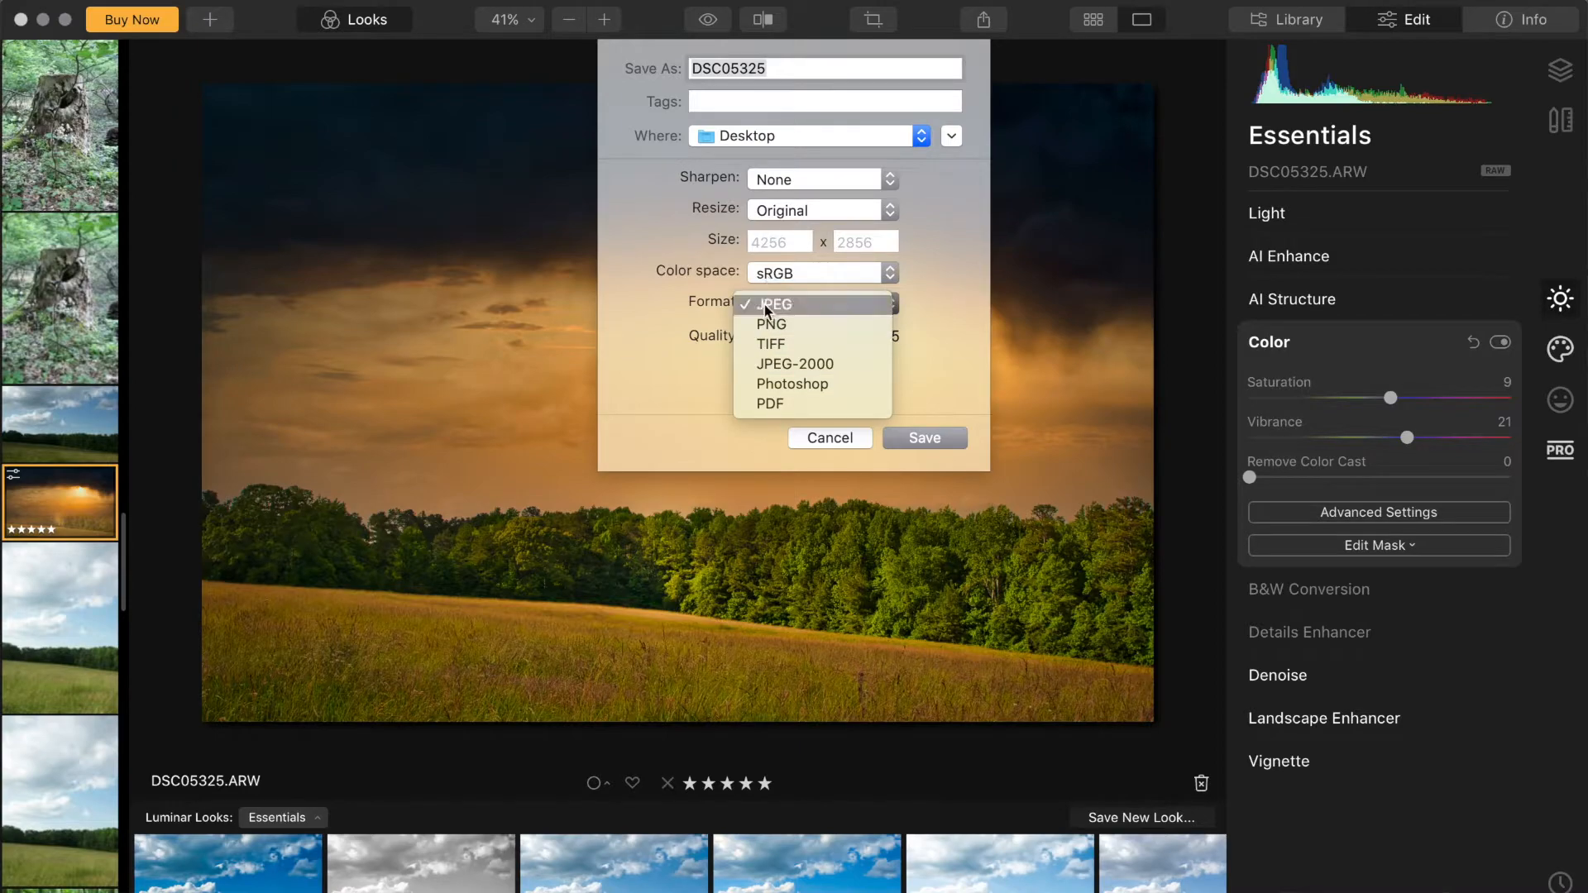
click(843, 442)
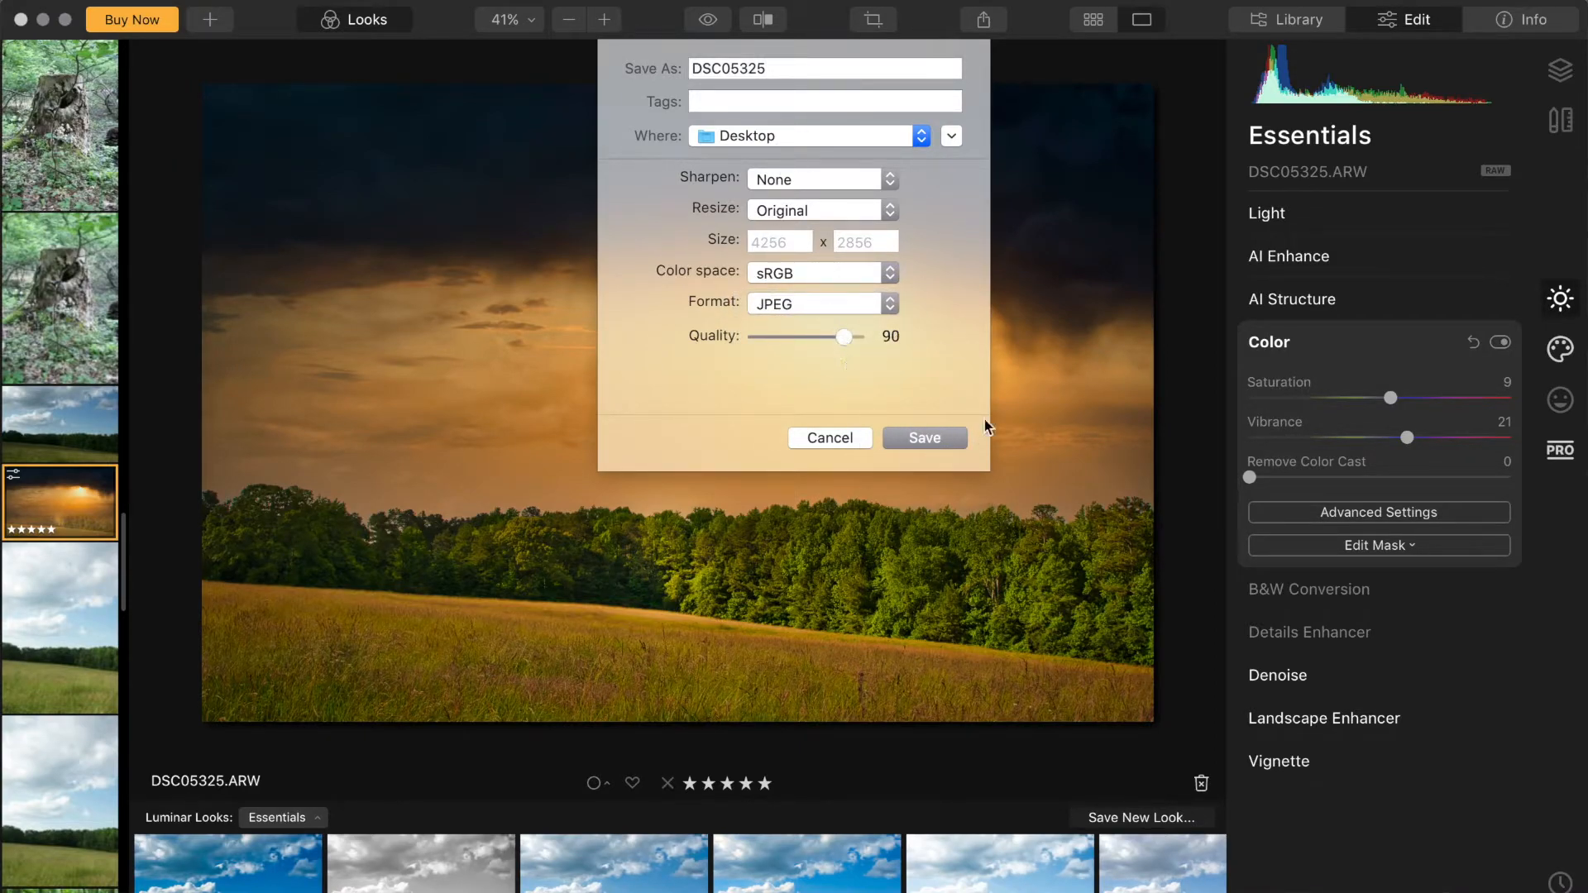
click(951, 441)
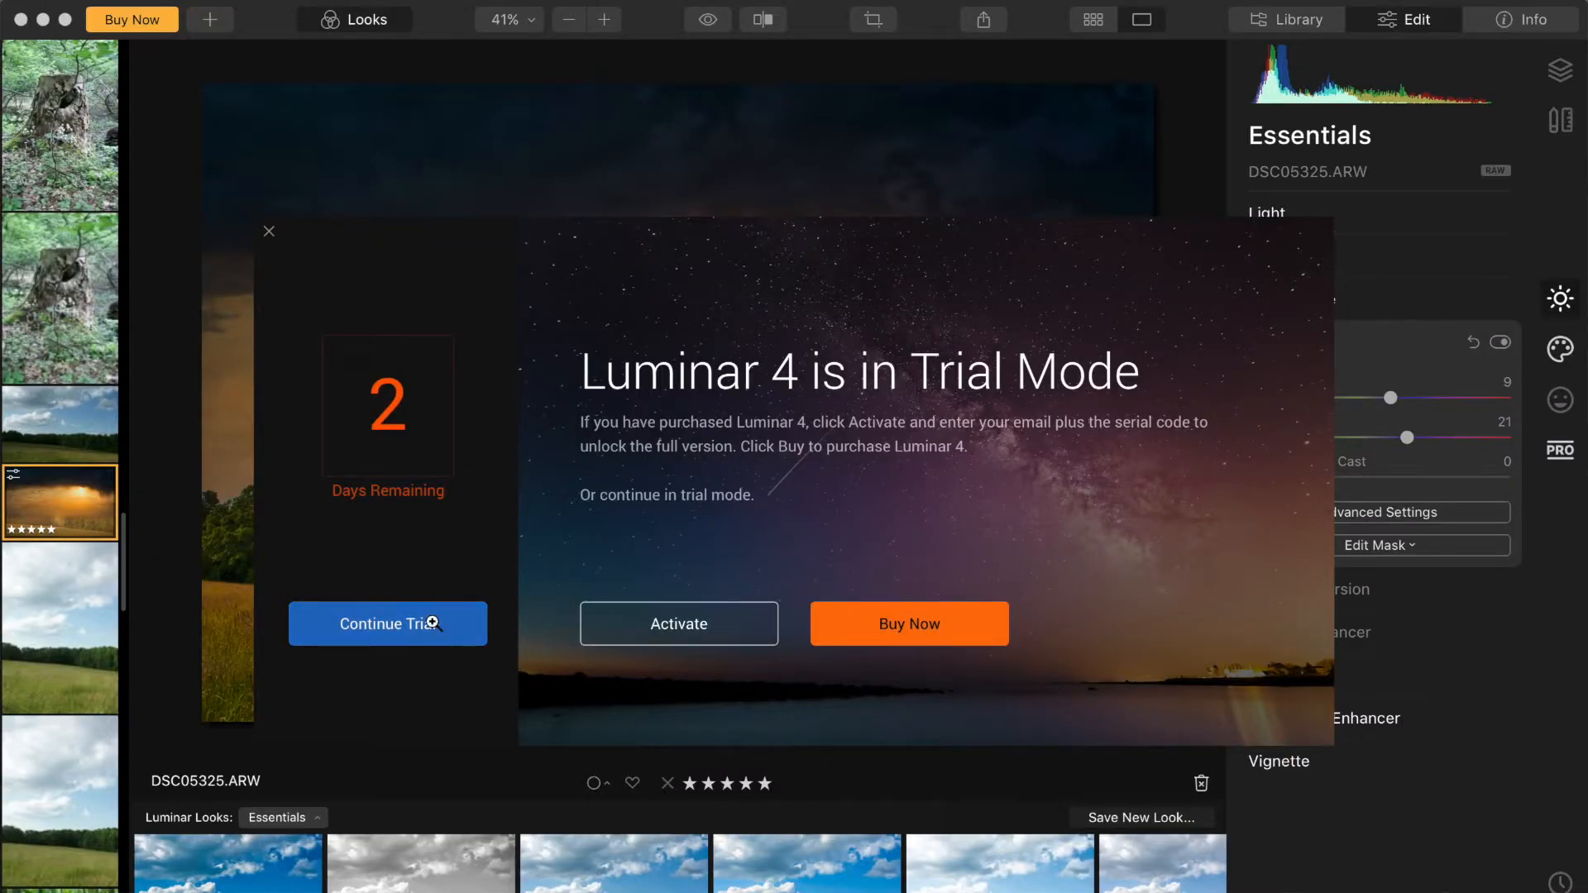
click(431, 623)
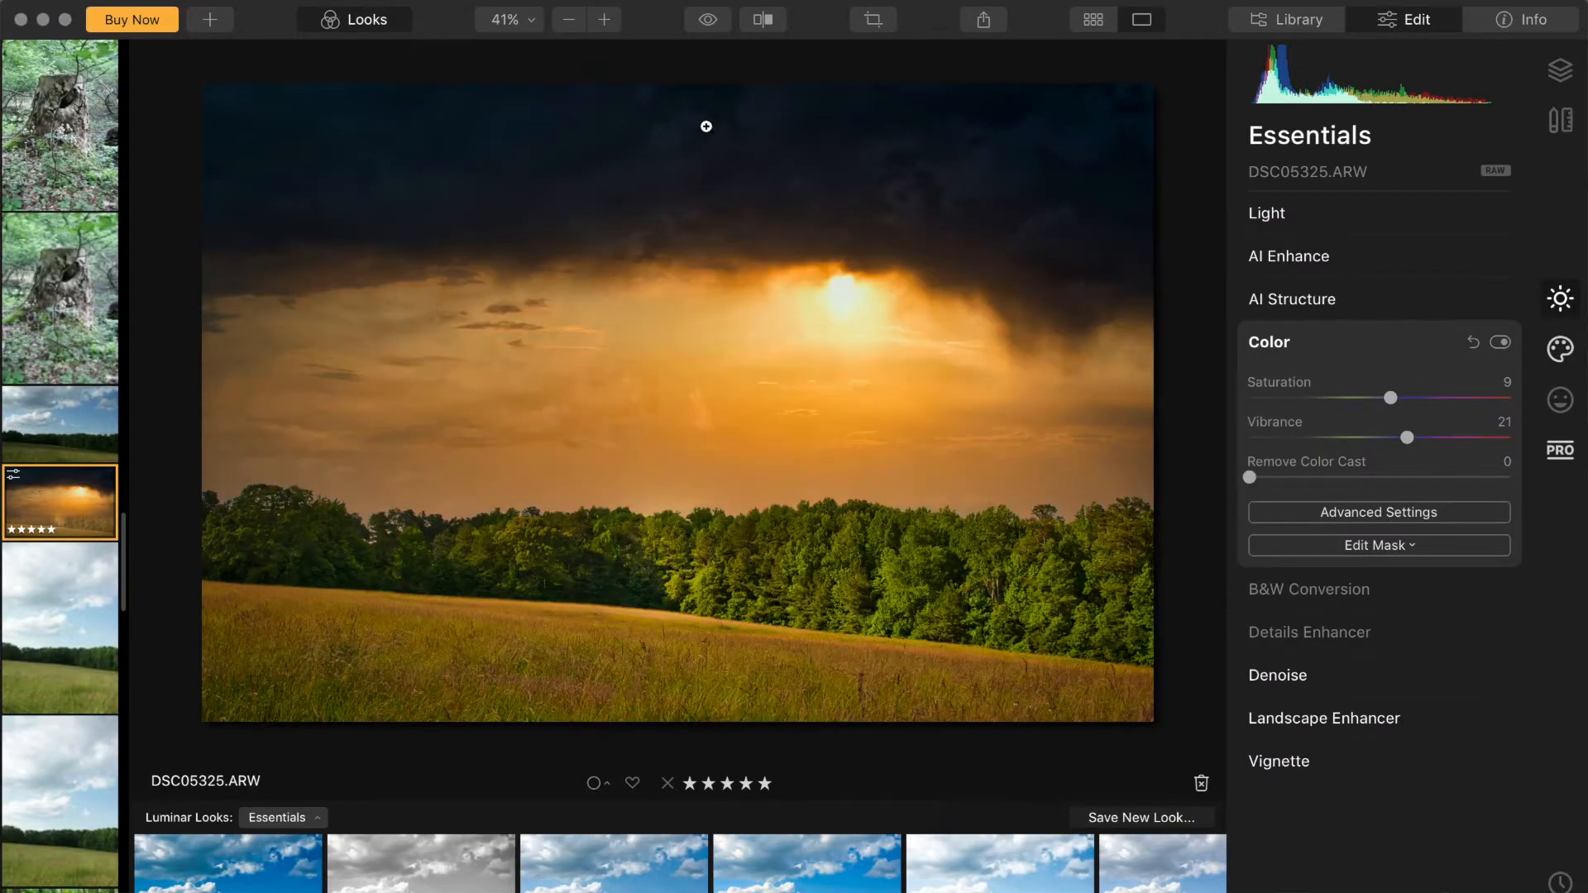
Step: Open the forest photo DSC05300 from the filmstrip for editing
scroll(7, 616, down, 10)
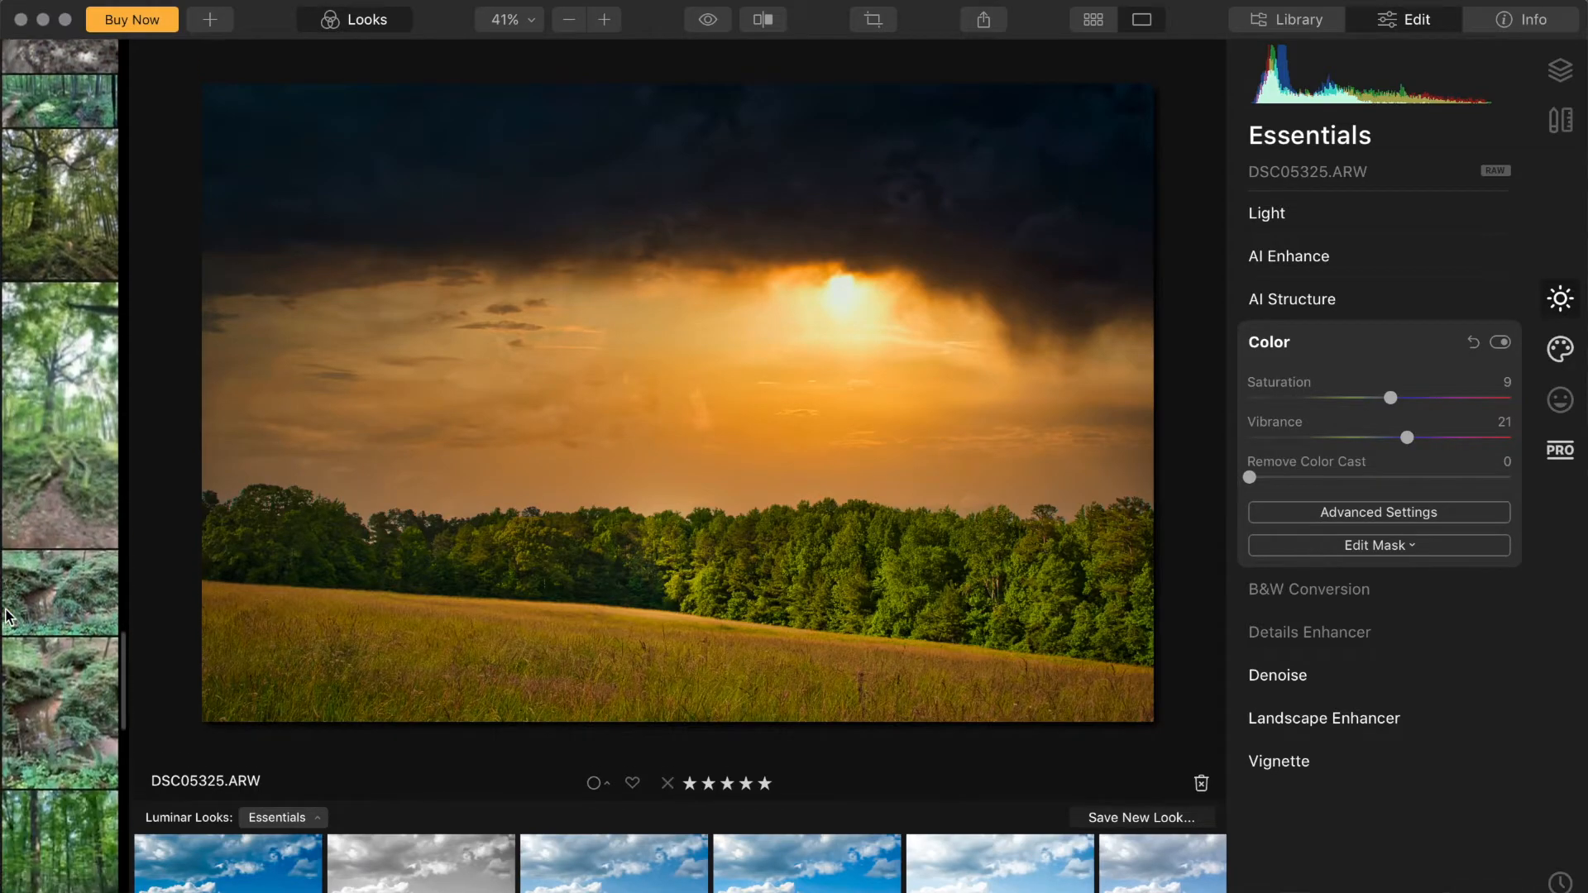
scroll(6, 616, down, 10)
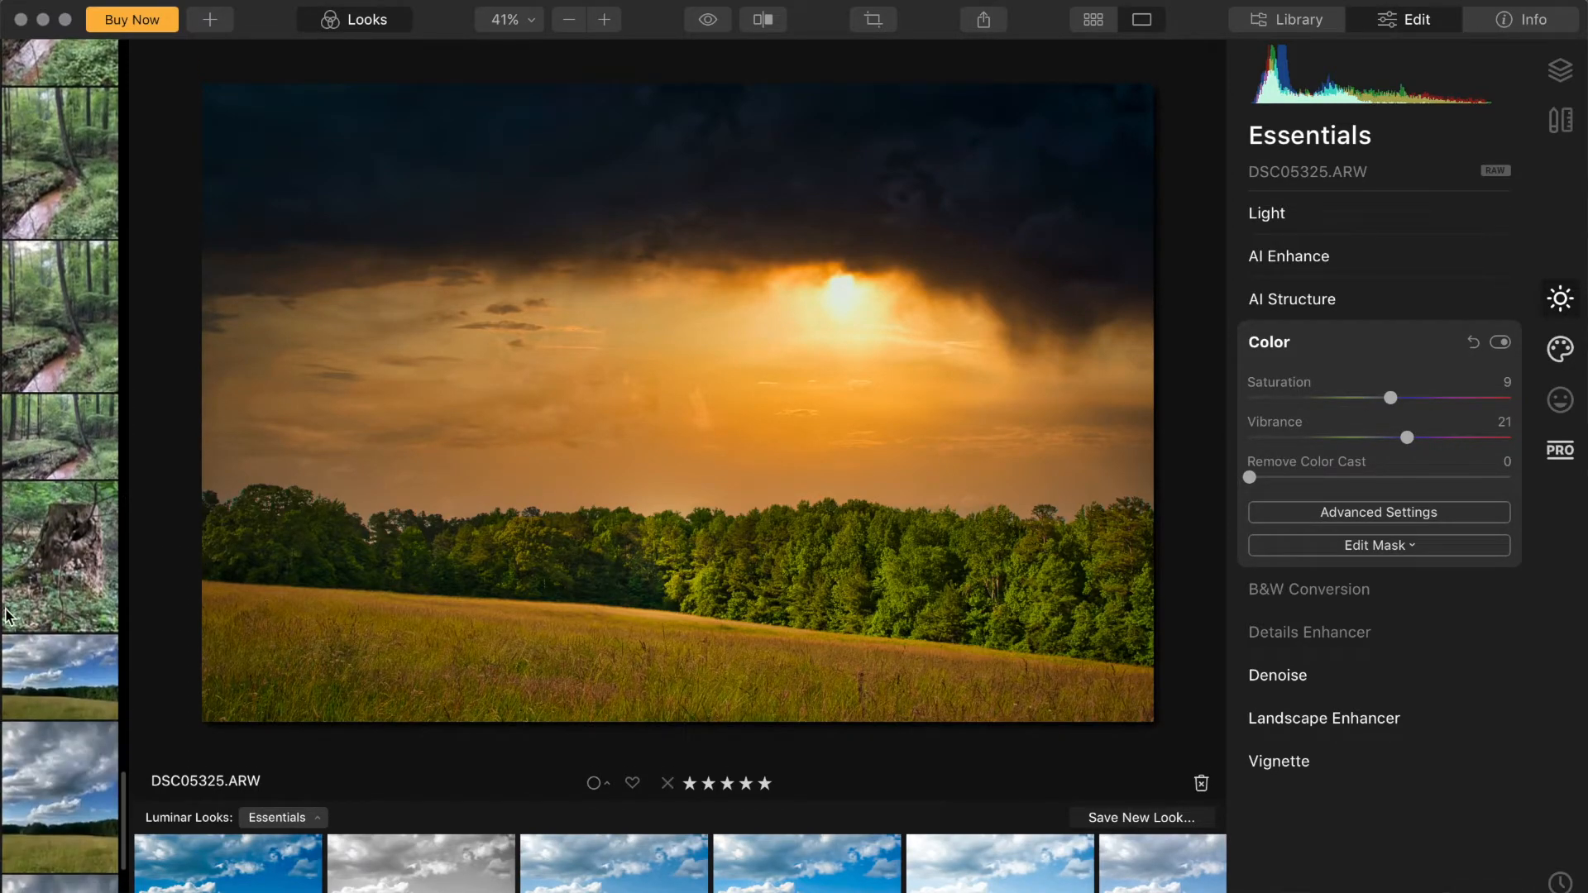
scroll(7, 616, up, 10)
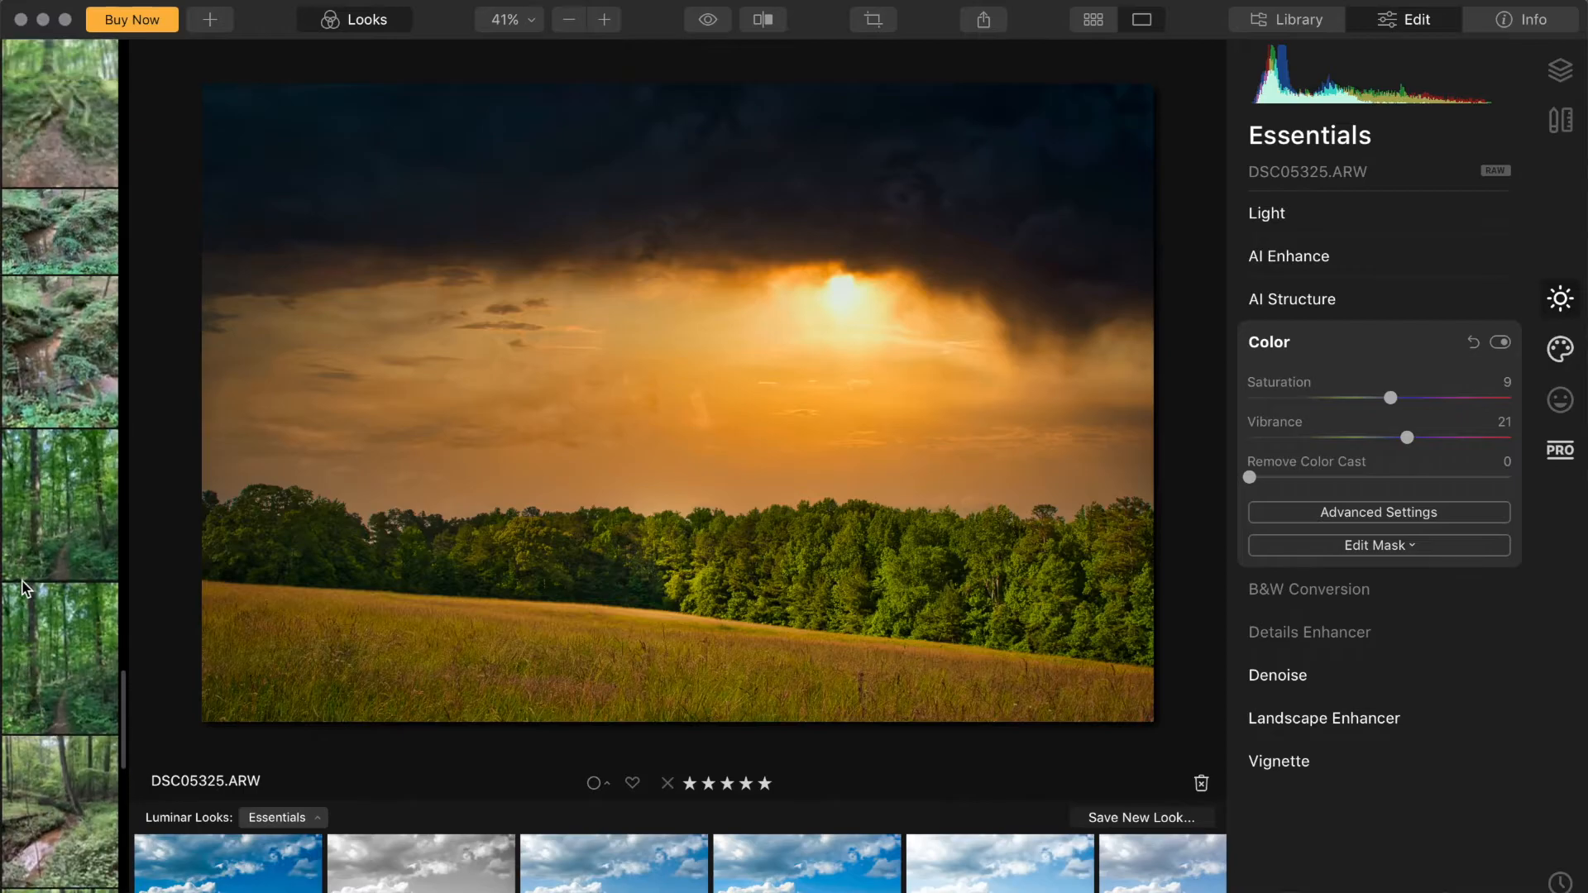
scroll(23, 589, up, 10)
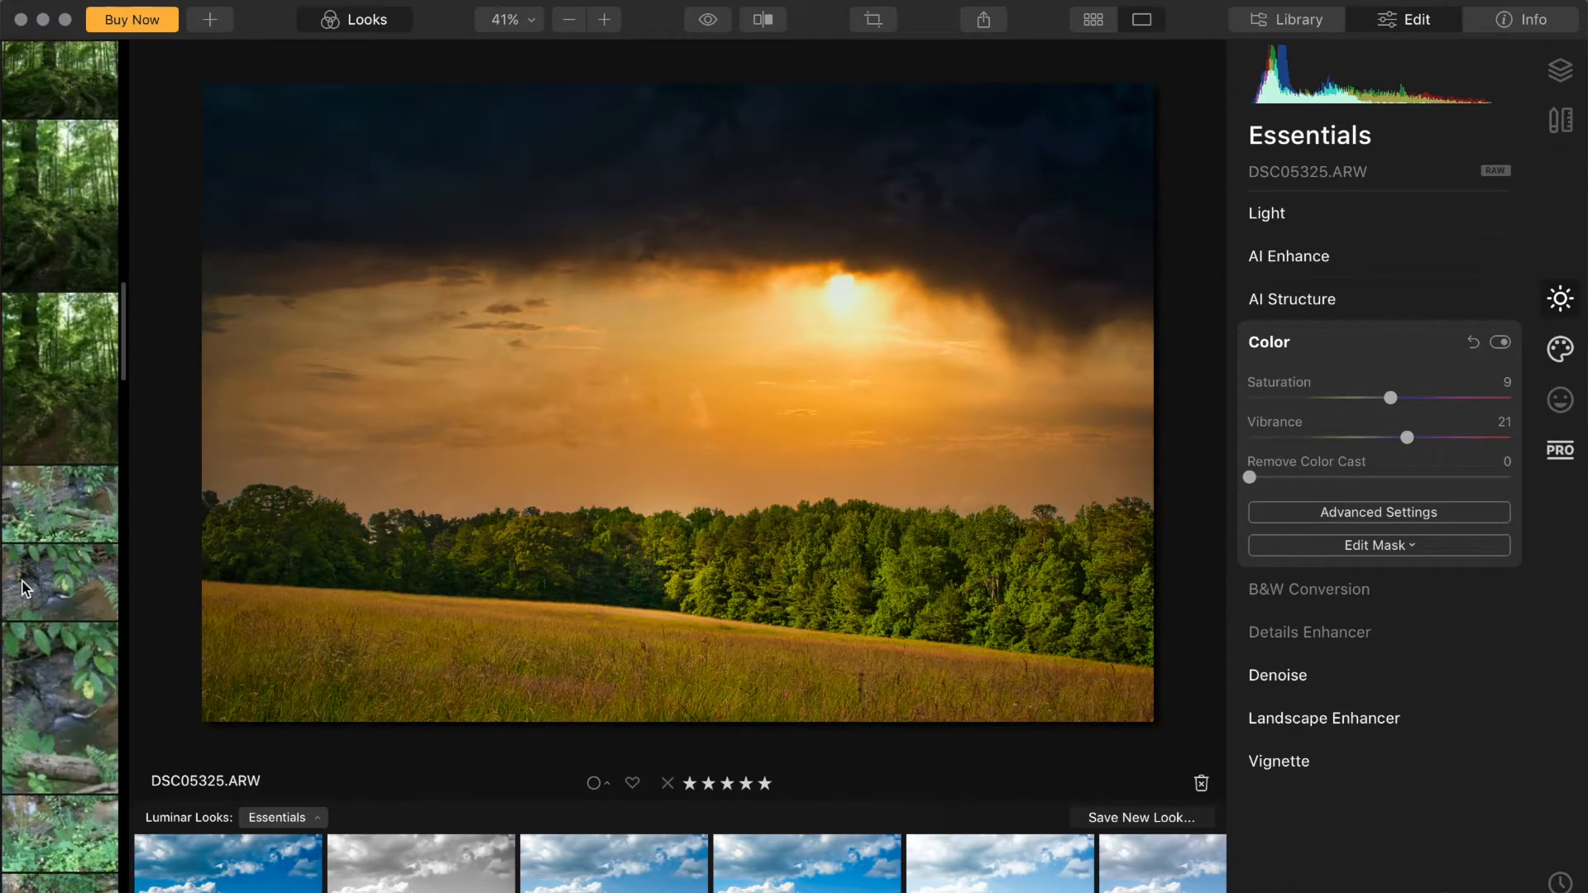
scroll(25, 589, up, 8)
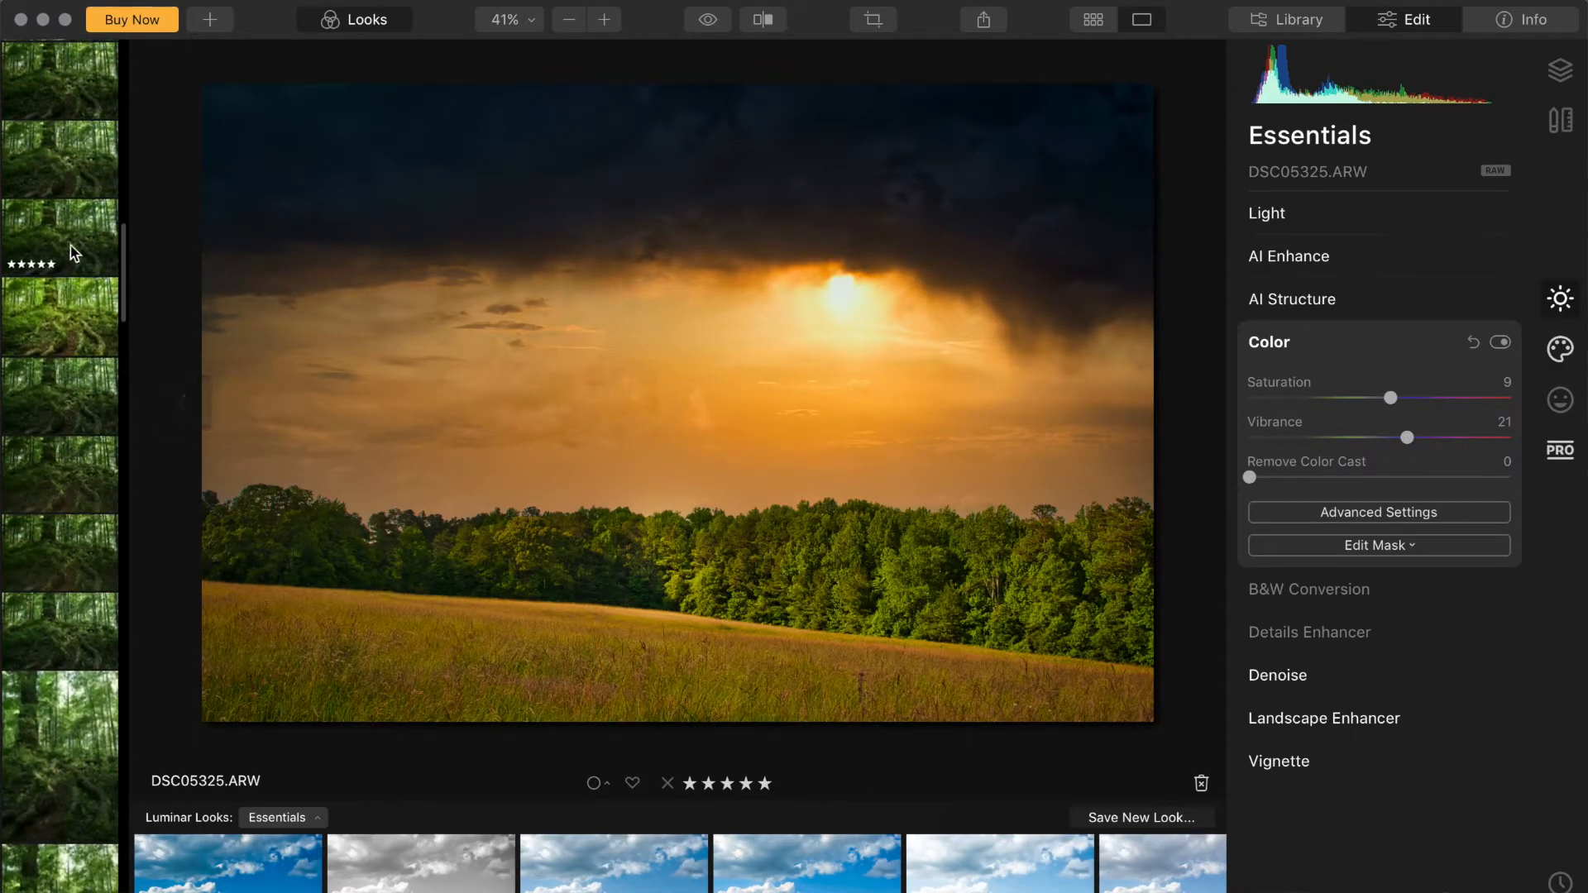
click(55, 243)
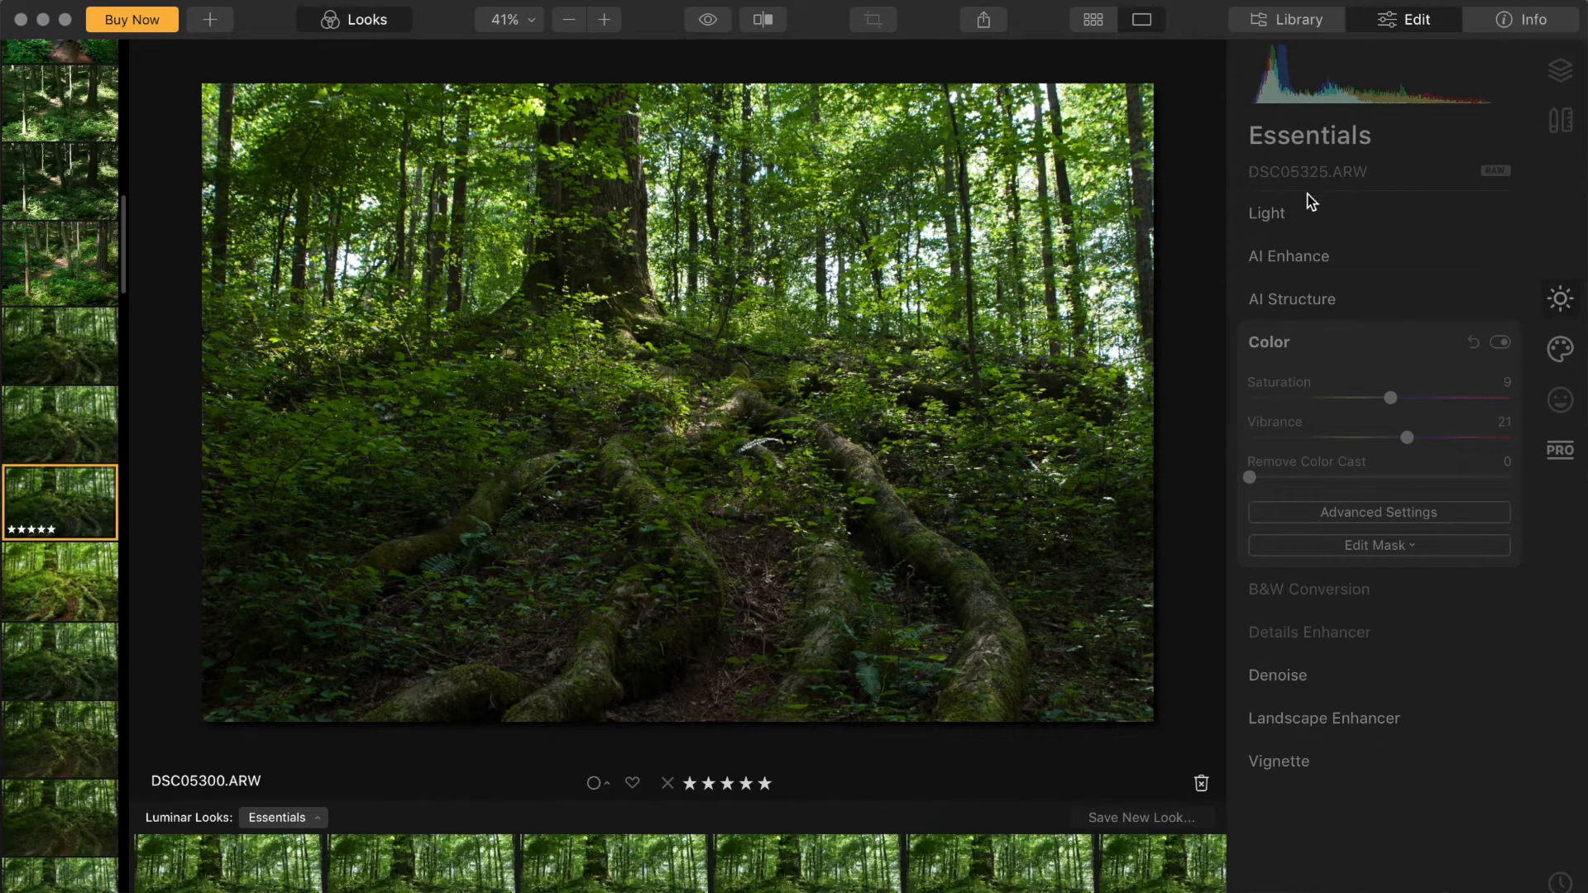
Step: Expand AI Enhance and set AI Accent to 35
click(1315, 255)
click(1307, 313)
drag(1305, 315, 1337, 315)
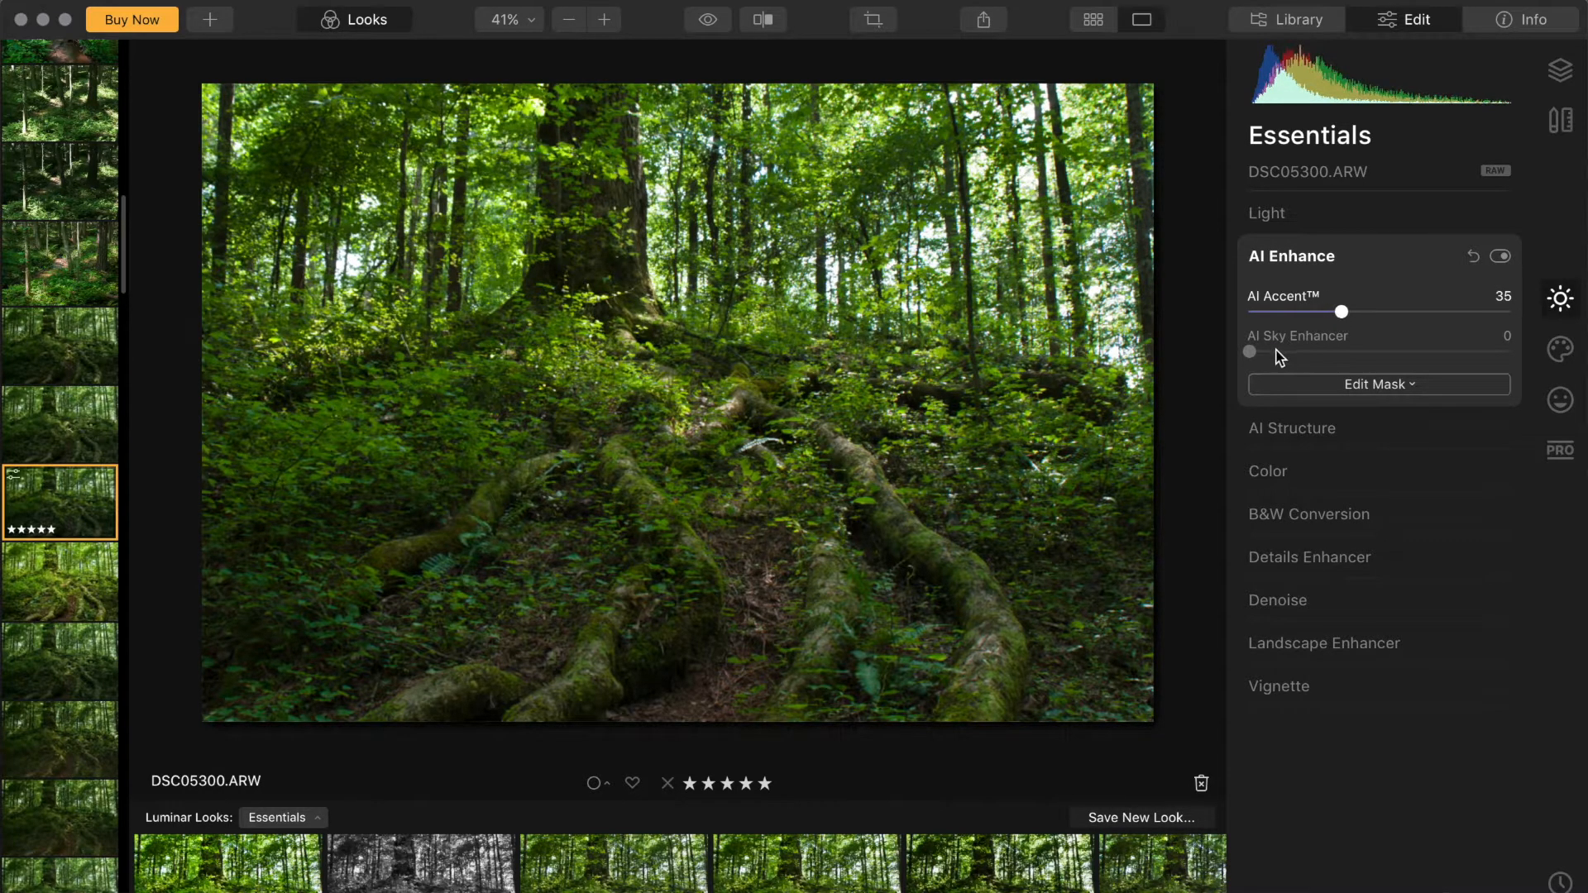
Step: In Light, set Temperature to about 5181, Shadows to 15 and Smart Contrast to 22
click(1310, 222)
drag(1347, 307, 1356, 307)
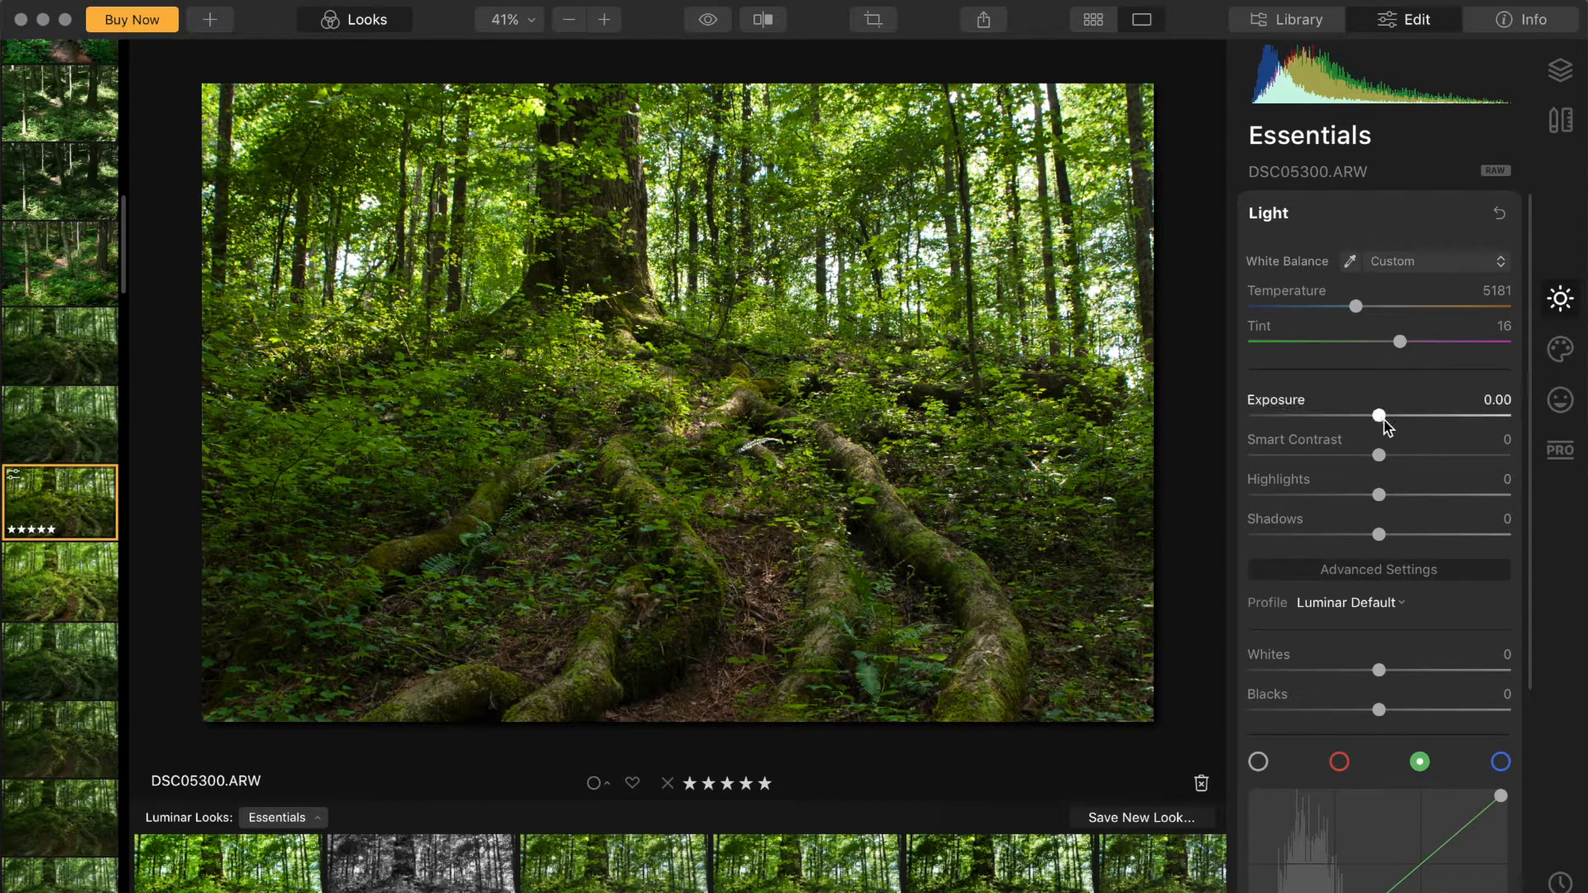
drag(1391, 532, 1399, 534)
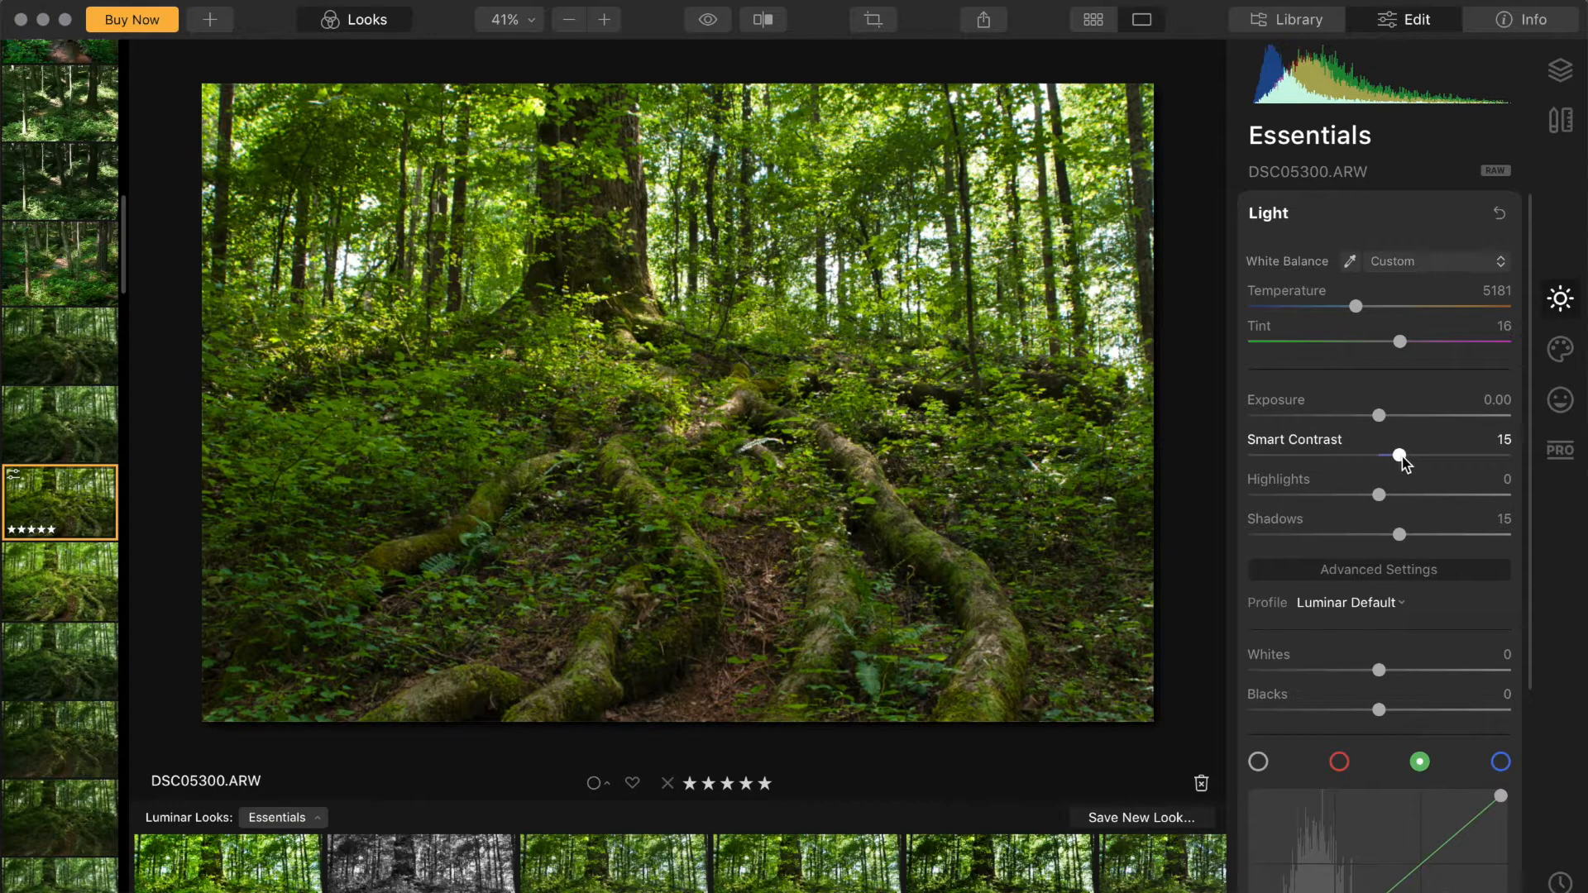
drag(1401, 456, 1408, 462)
Step: Add a midtone point to the Light tone curve and pull it slightly down
scroll(1426, 699, down, 3)
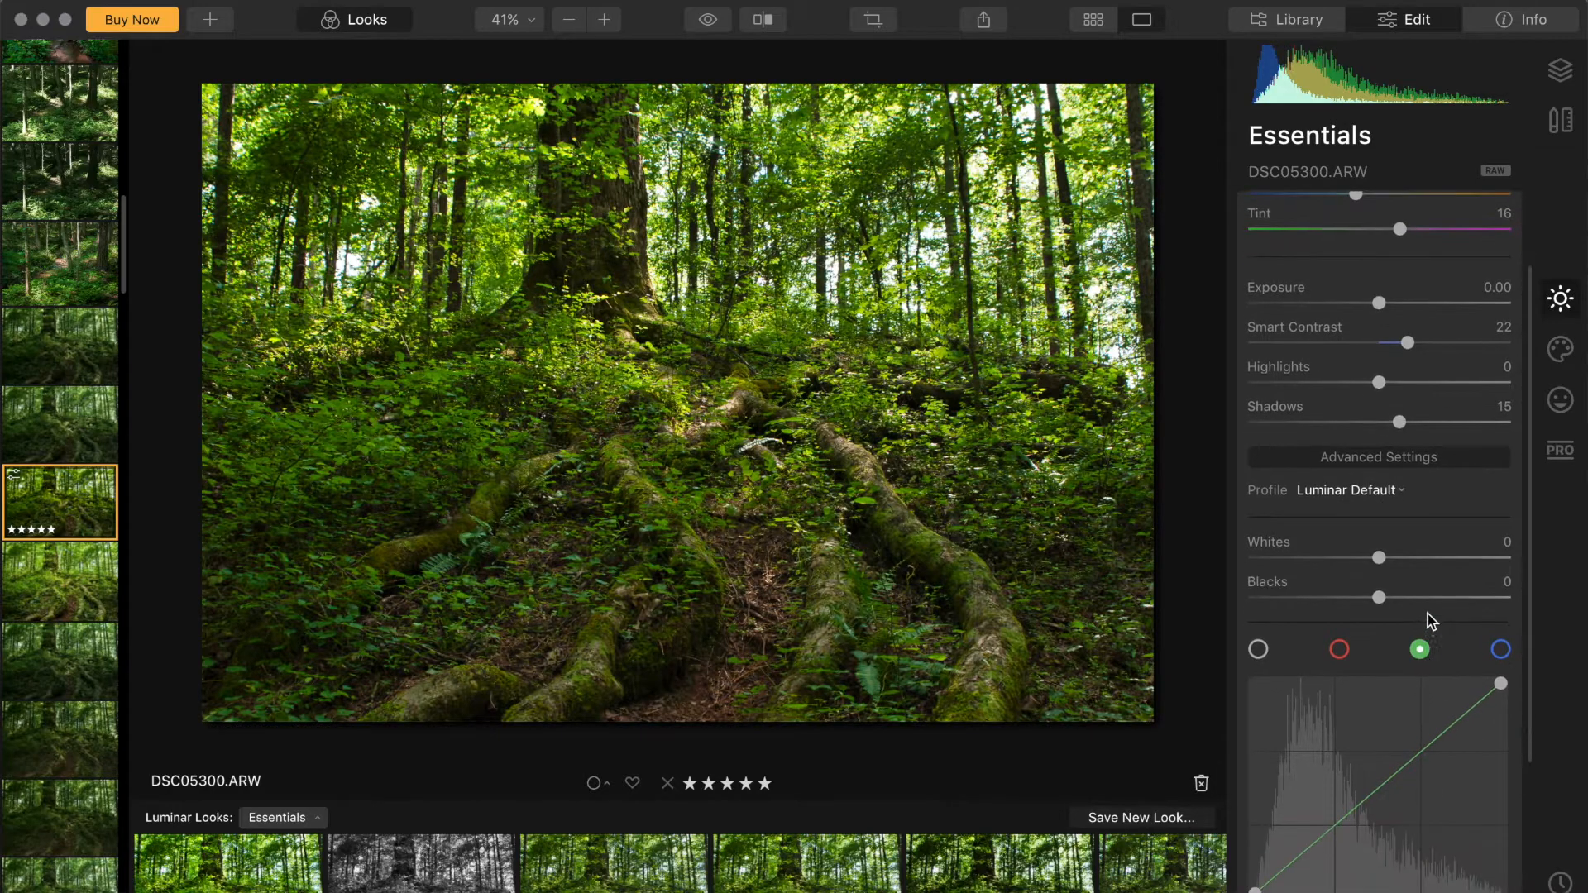
scroll(1436, 594, down, 6)
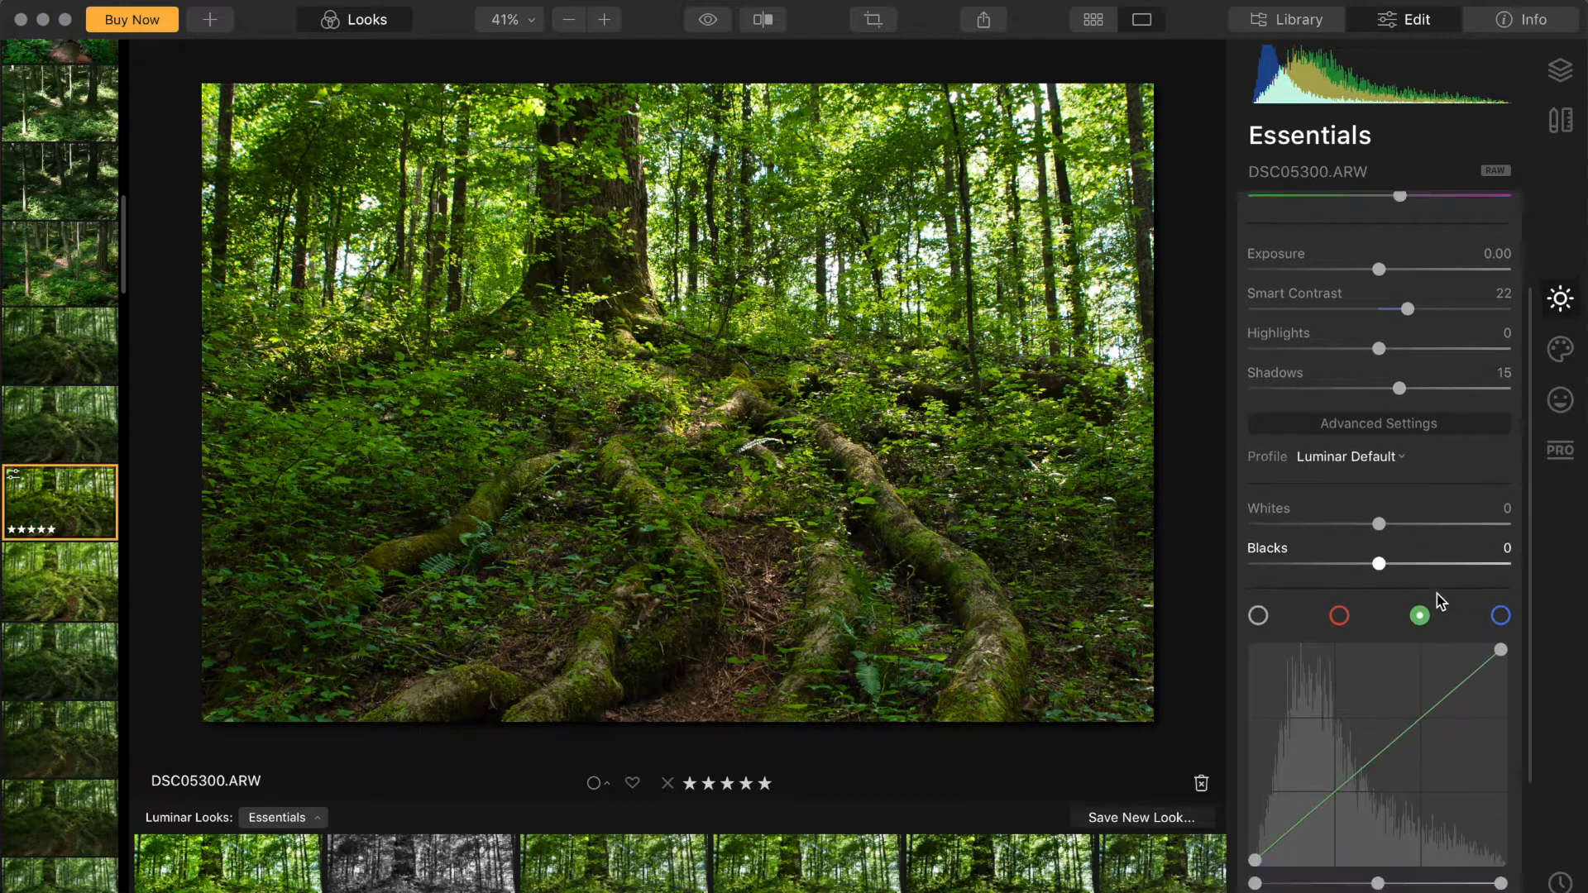
click(1370, 576)
drag(1372, 582, 1376, 586)
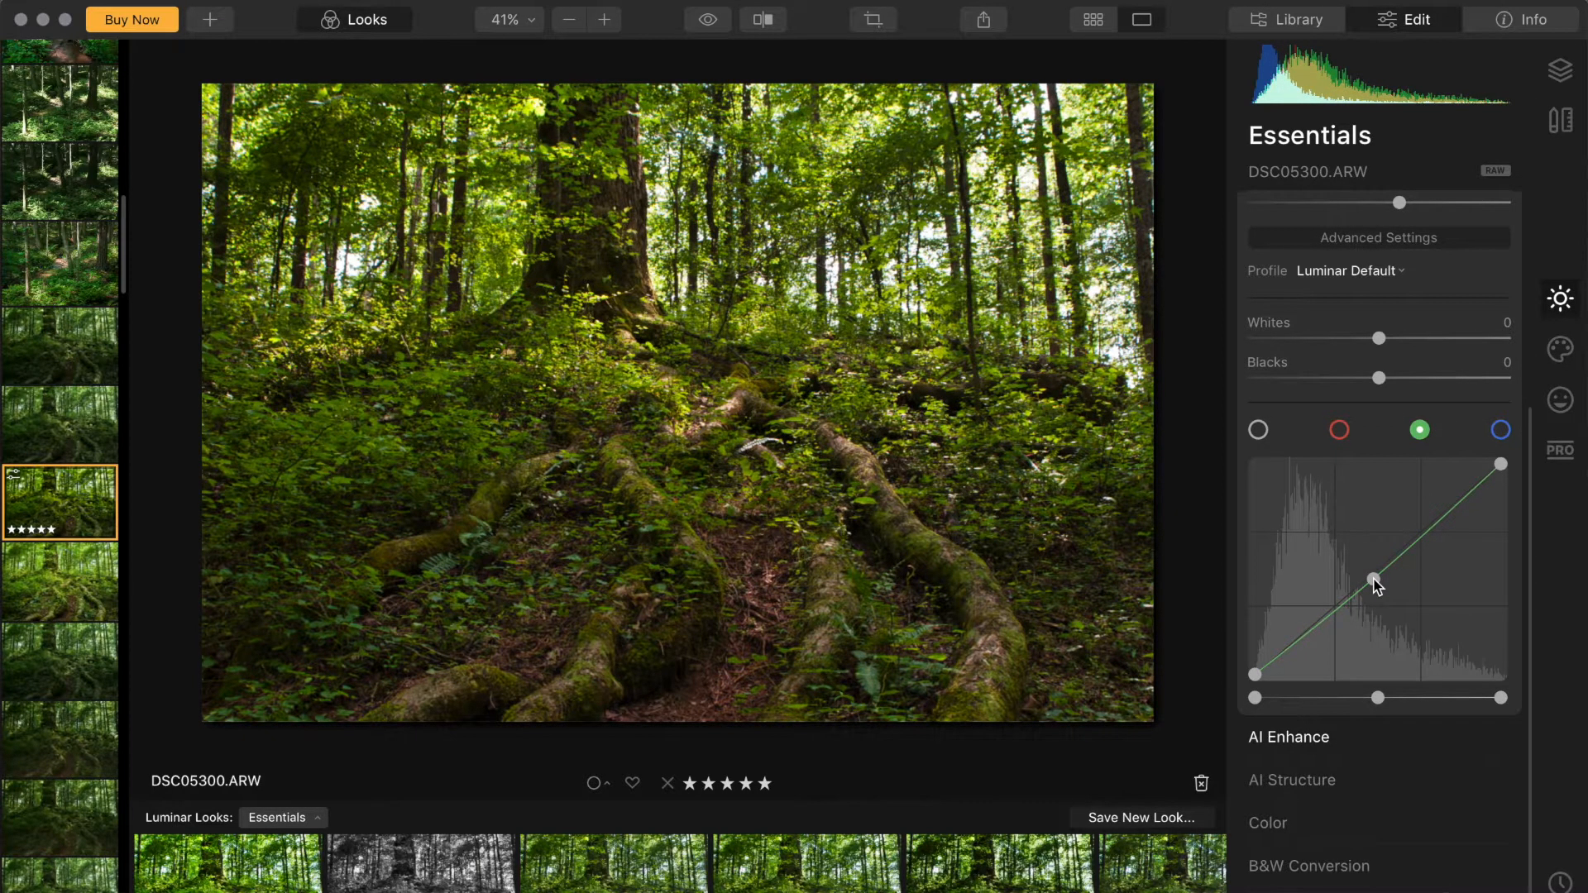
Step: Expand AI Structure and set its Amount to 16
click(1344, 782)
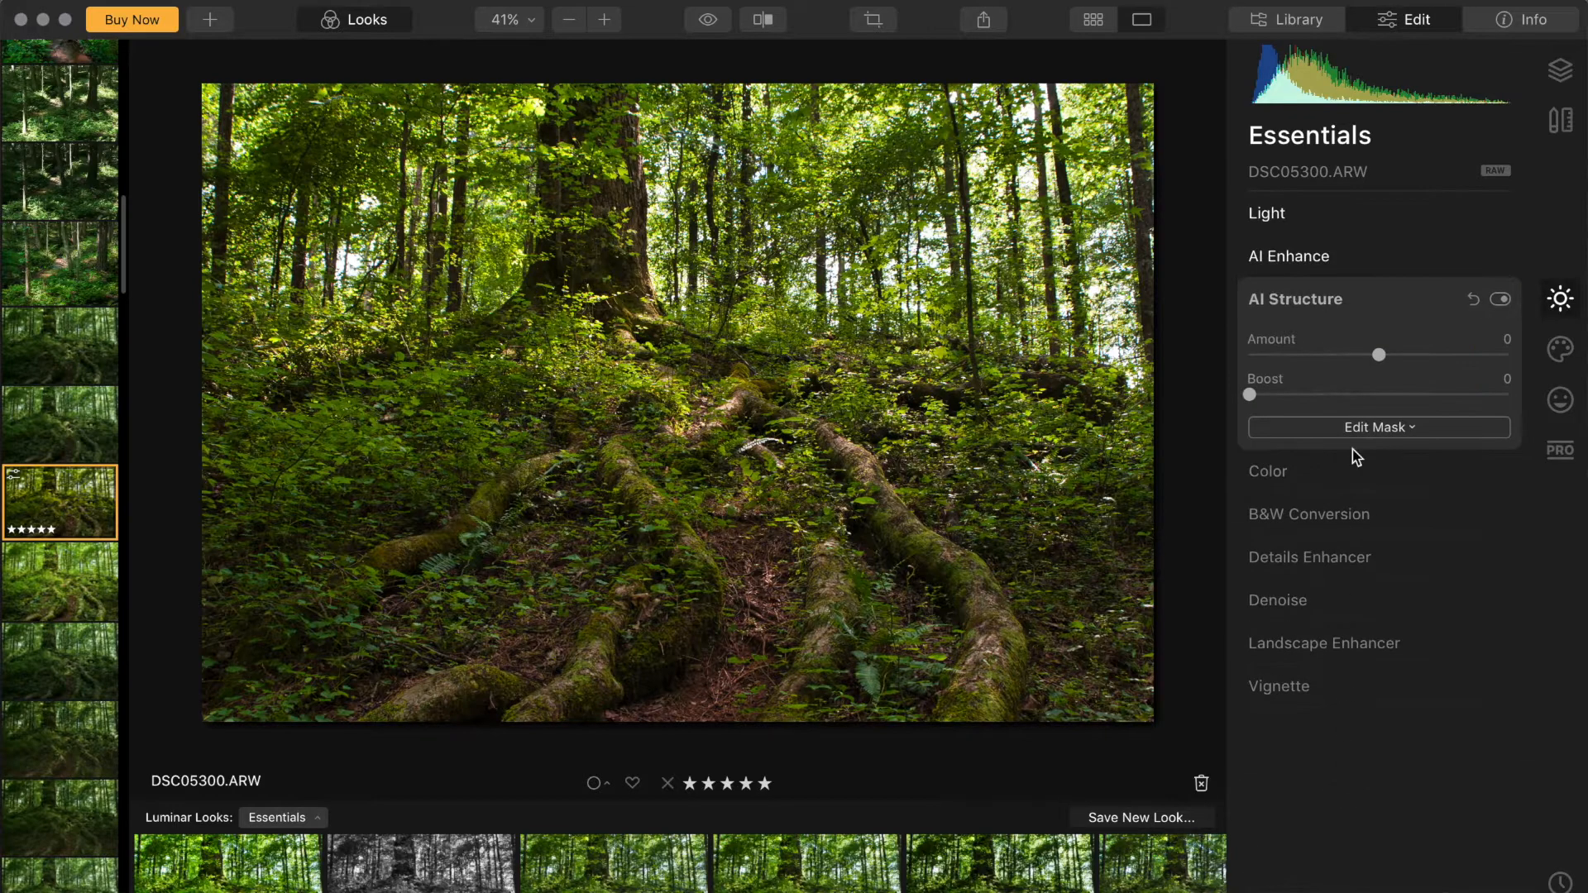
drag(1379, 354, 1404, 354)
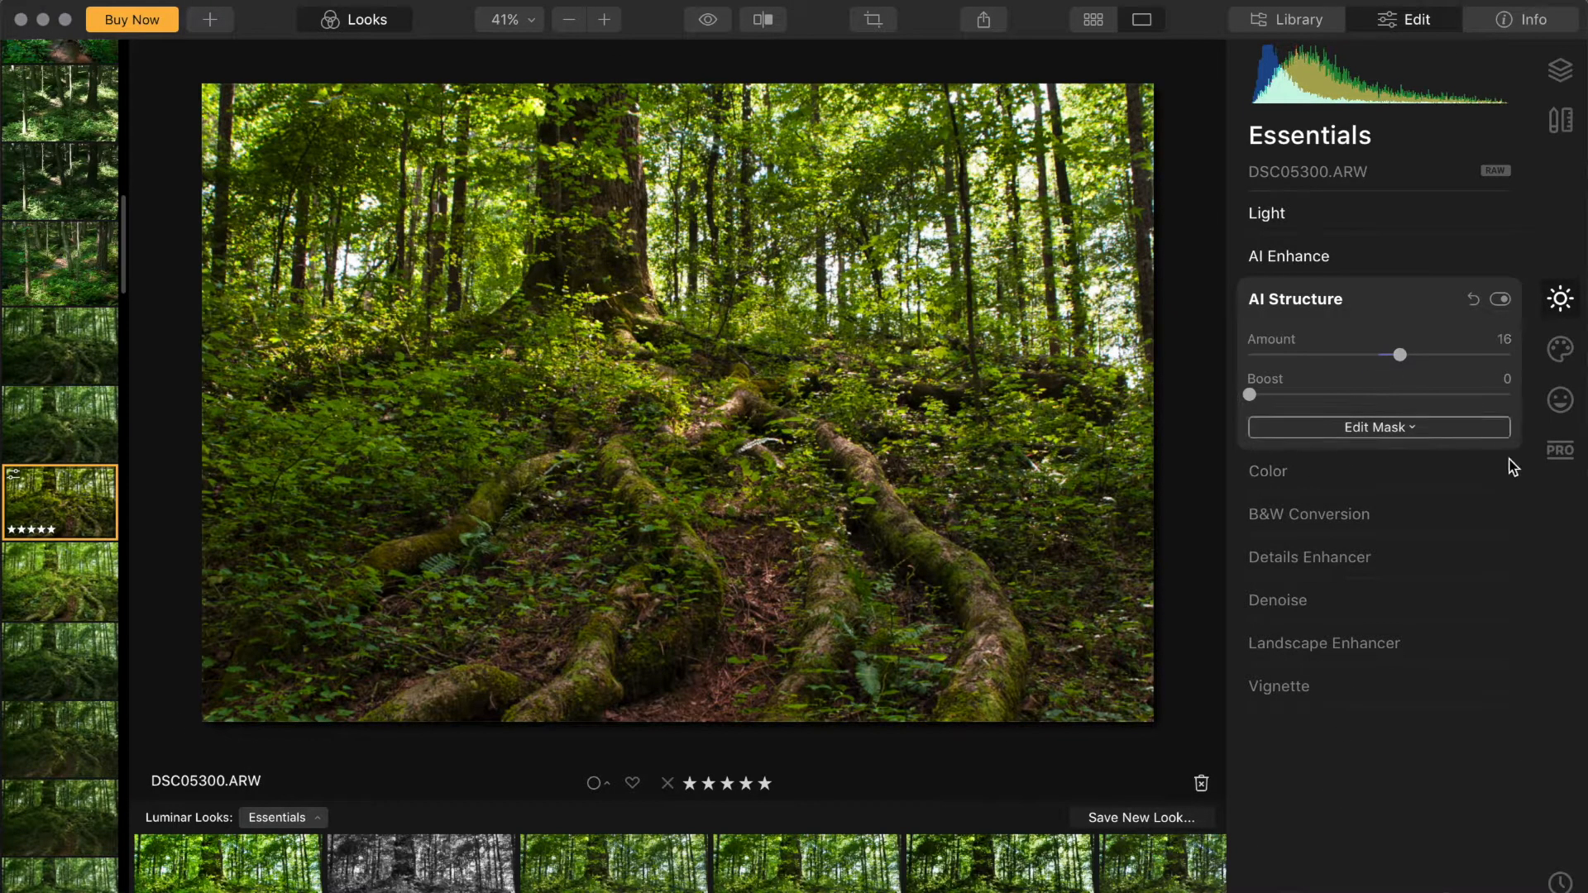
Step: In Landscape Enhancer, set Golden Hour to 15 and Foliage Enhancer to 8
click(1323, 636)
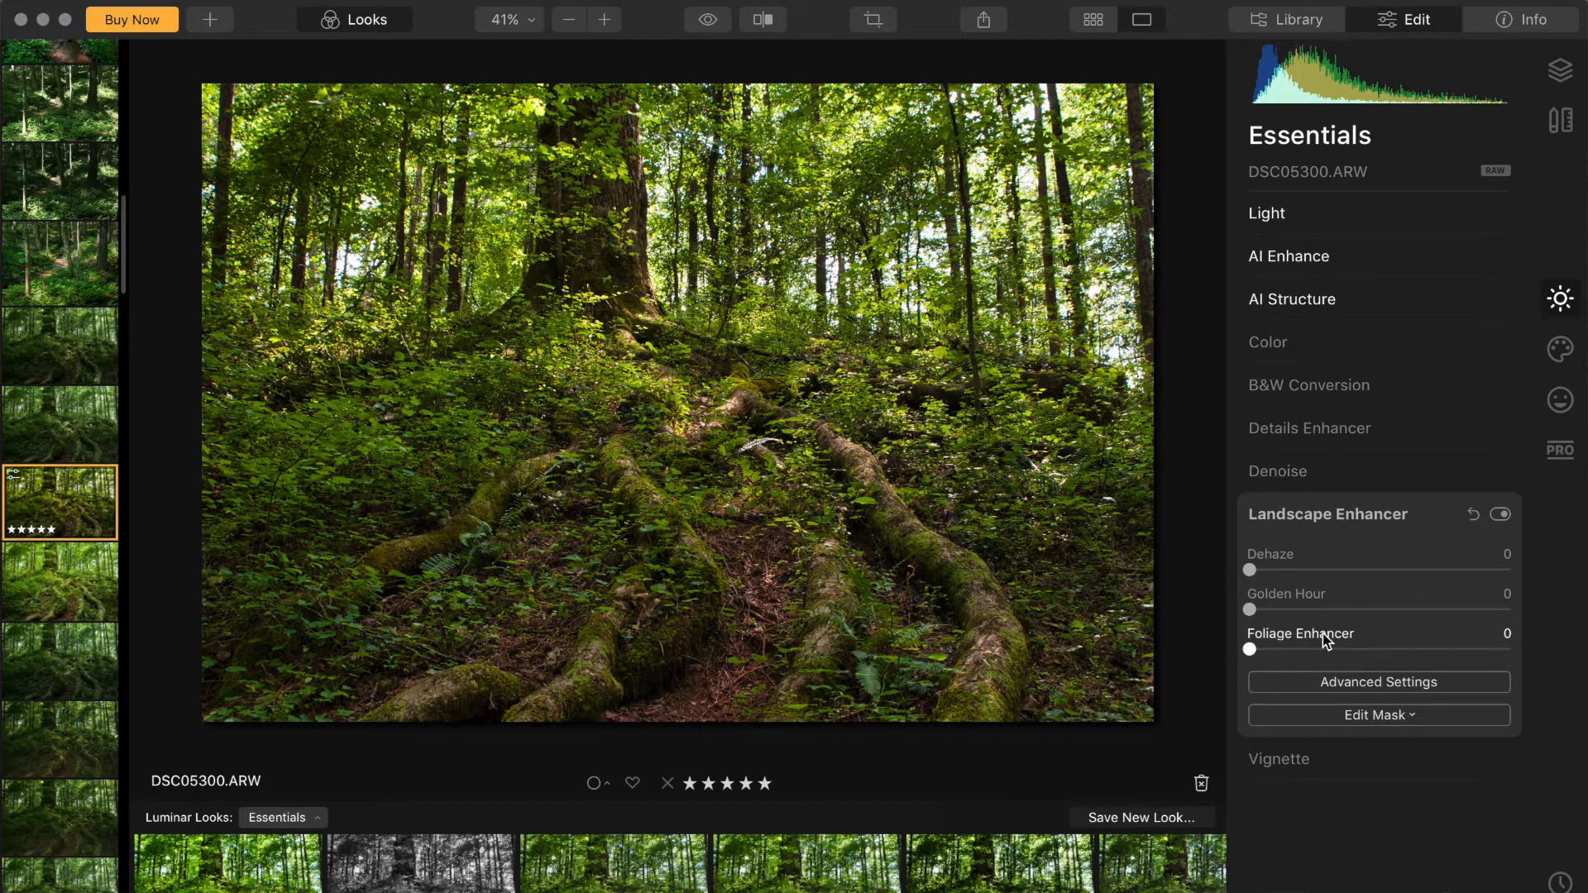
click(1283, 610)
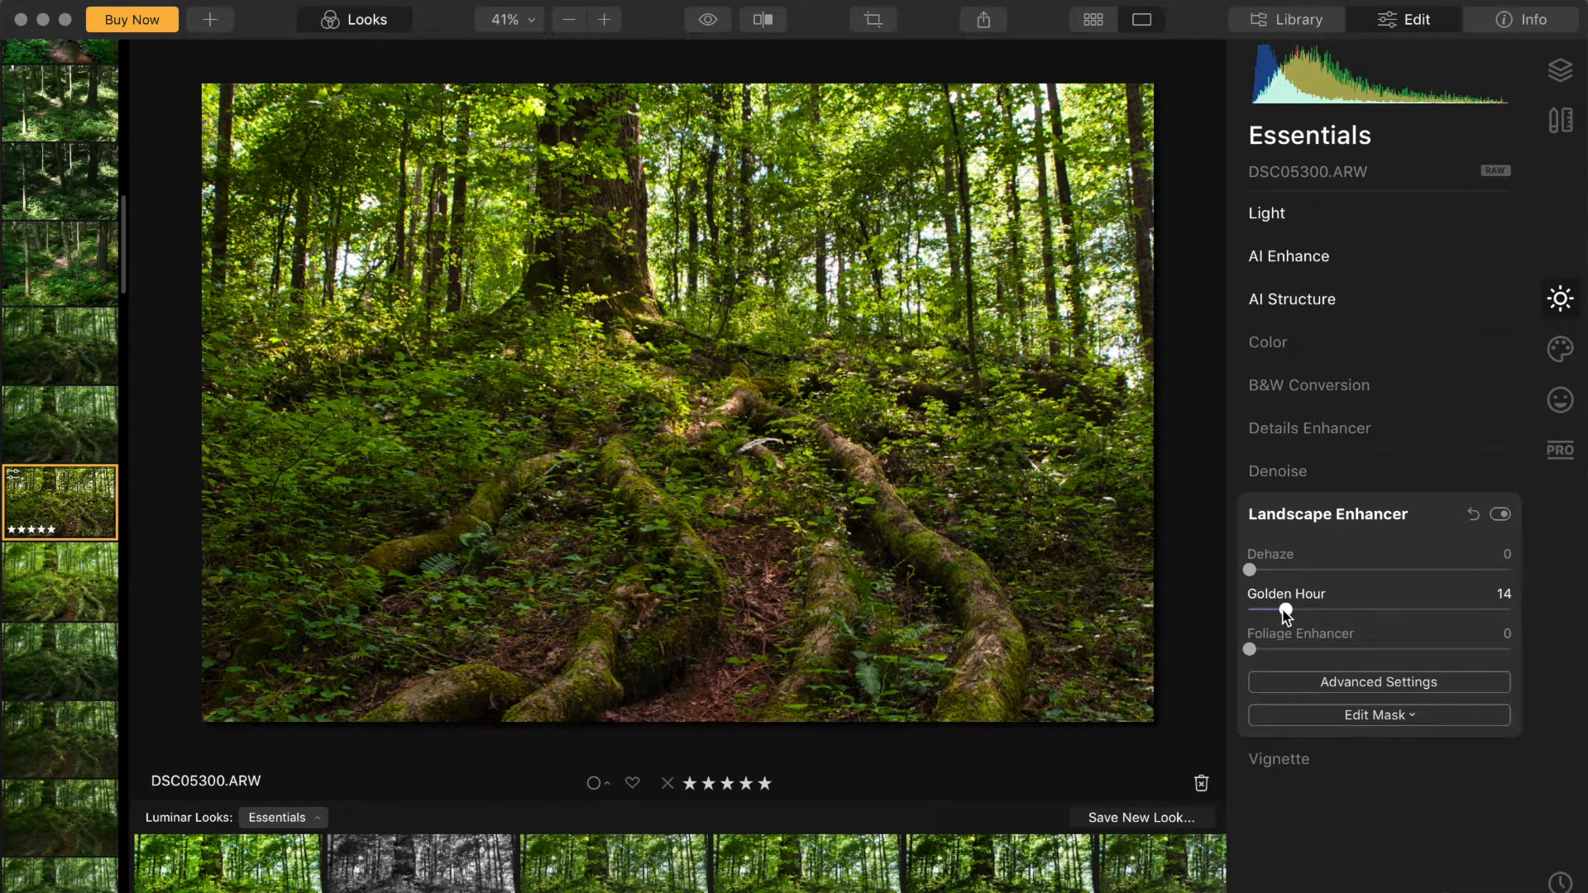
click(1270, 650)
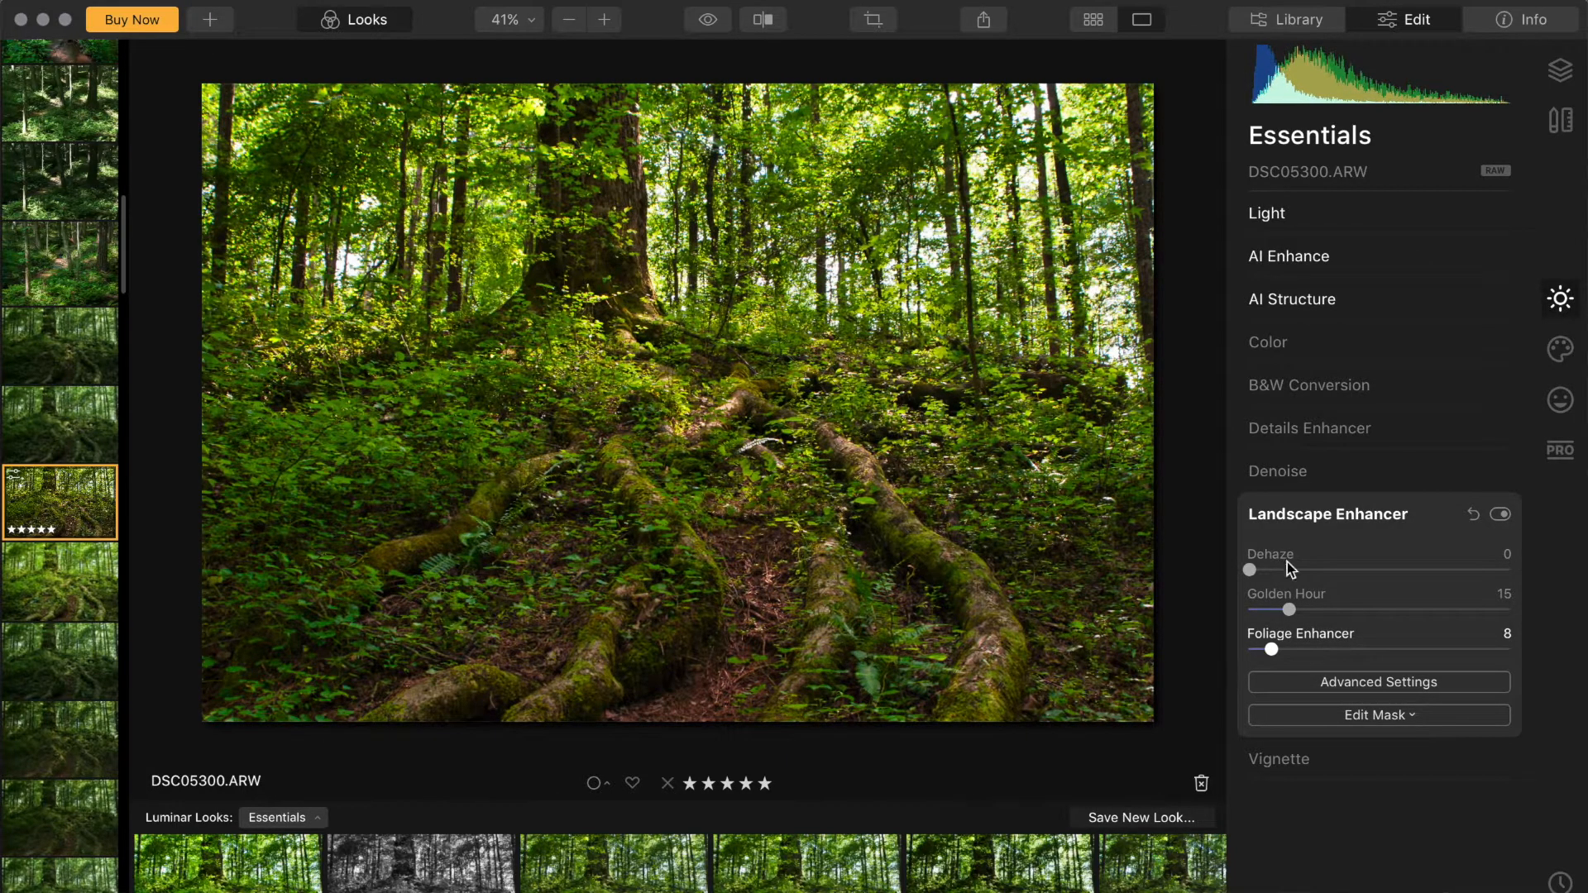
Step: Add Sunrays from the Creative tools and place the sun center in the bright upper-right canopy
click(1578, 349)
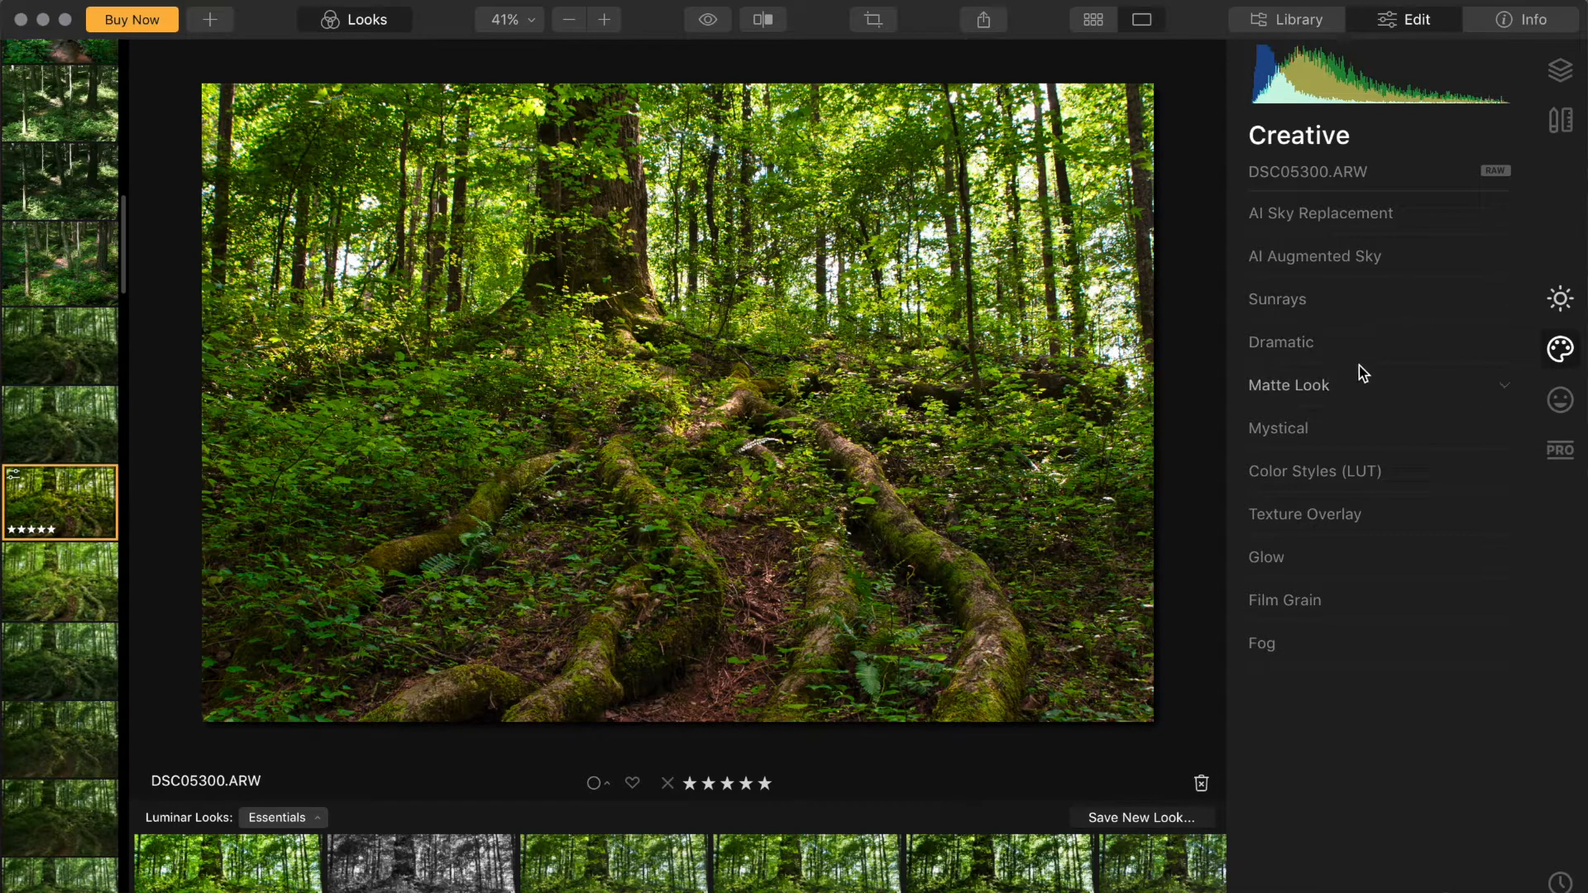
click(1314, 302)
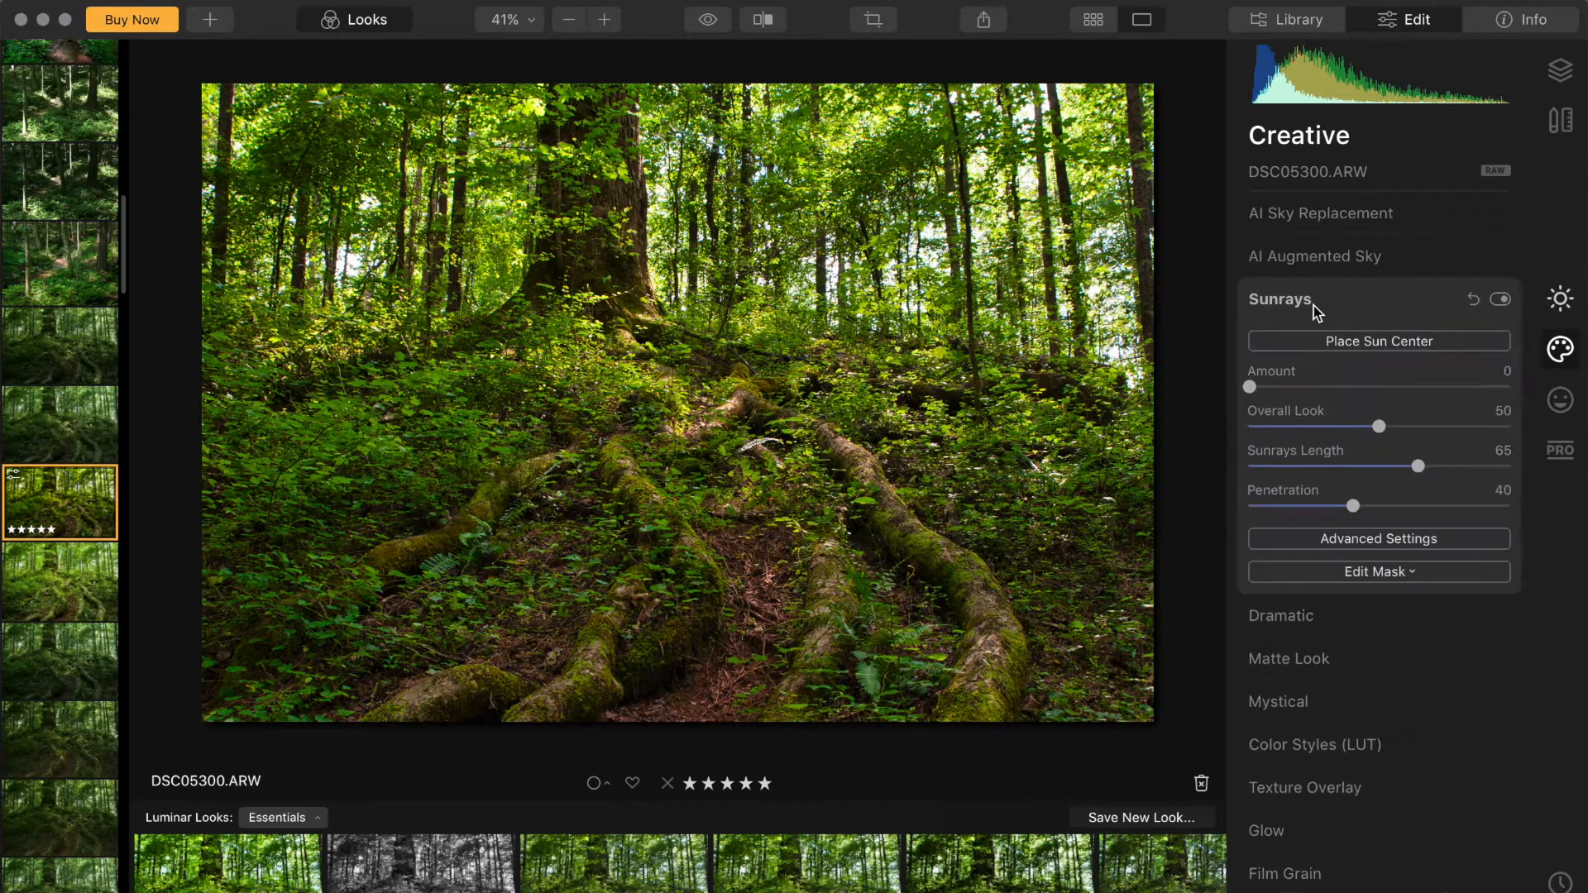
click(1316, 340)
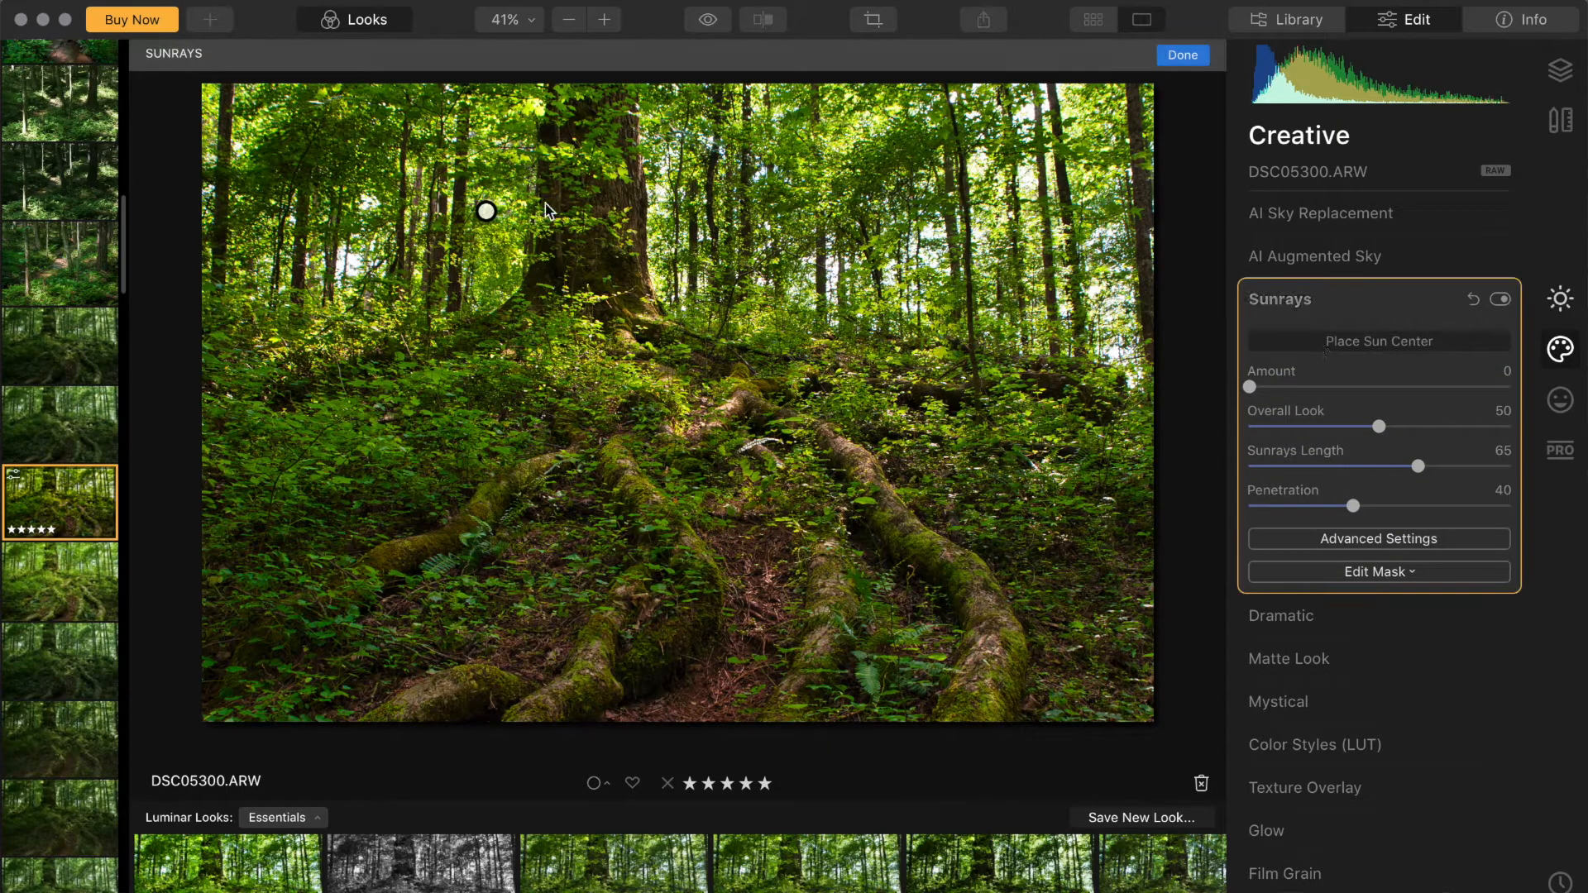
mouse_move(487, 210)
mouse_down()
mouse_move(666, 202)
mouse_move(937, 234)
mouse_move(1023, 174)
mouse_up()
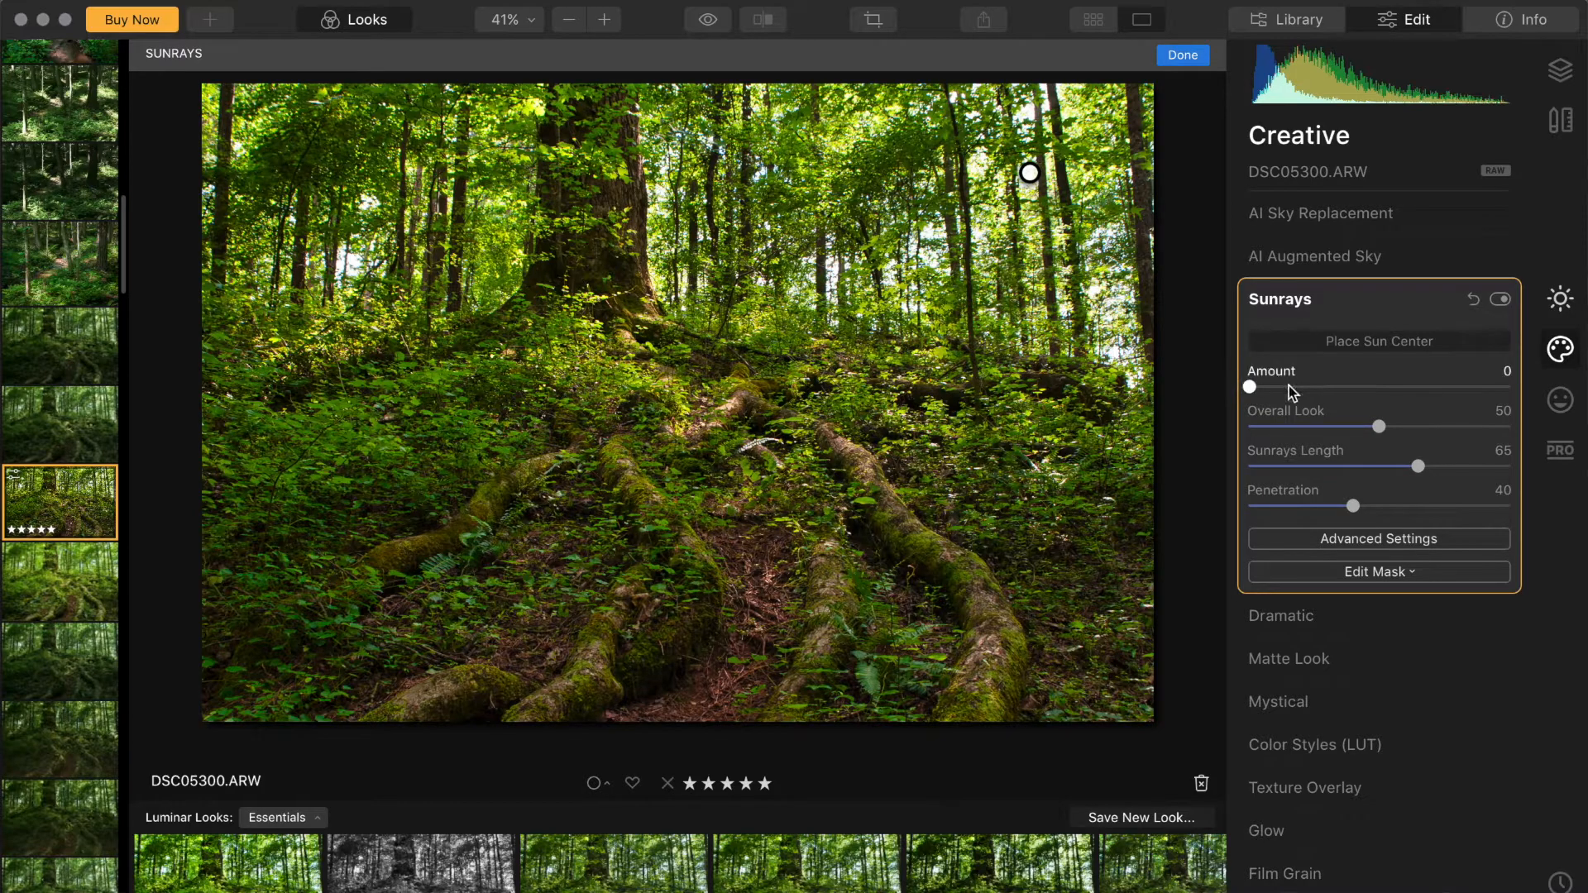
Step: Set Sunrays Amount to 22, Sunrays Length to 55 and Penetration to about 49
drag(1289, 385, 1303, 385)
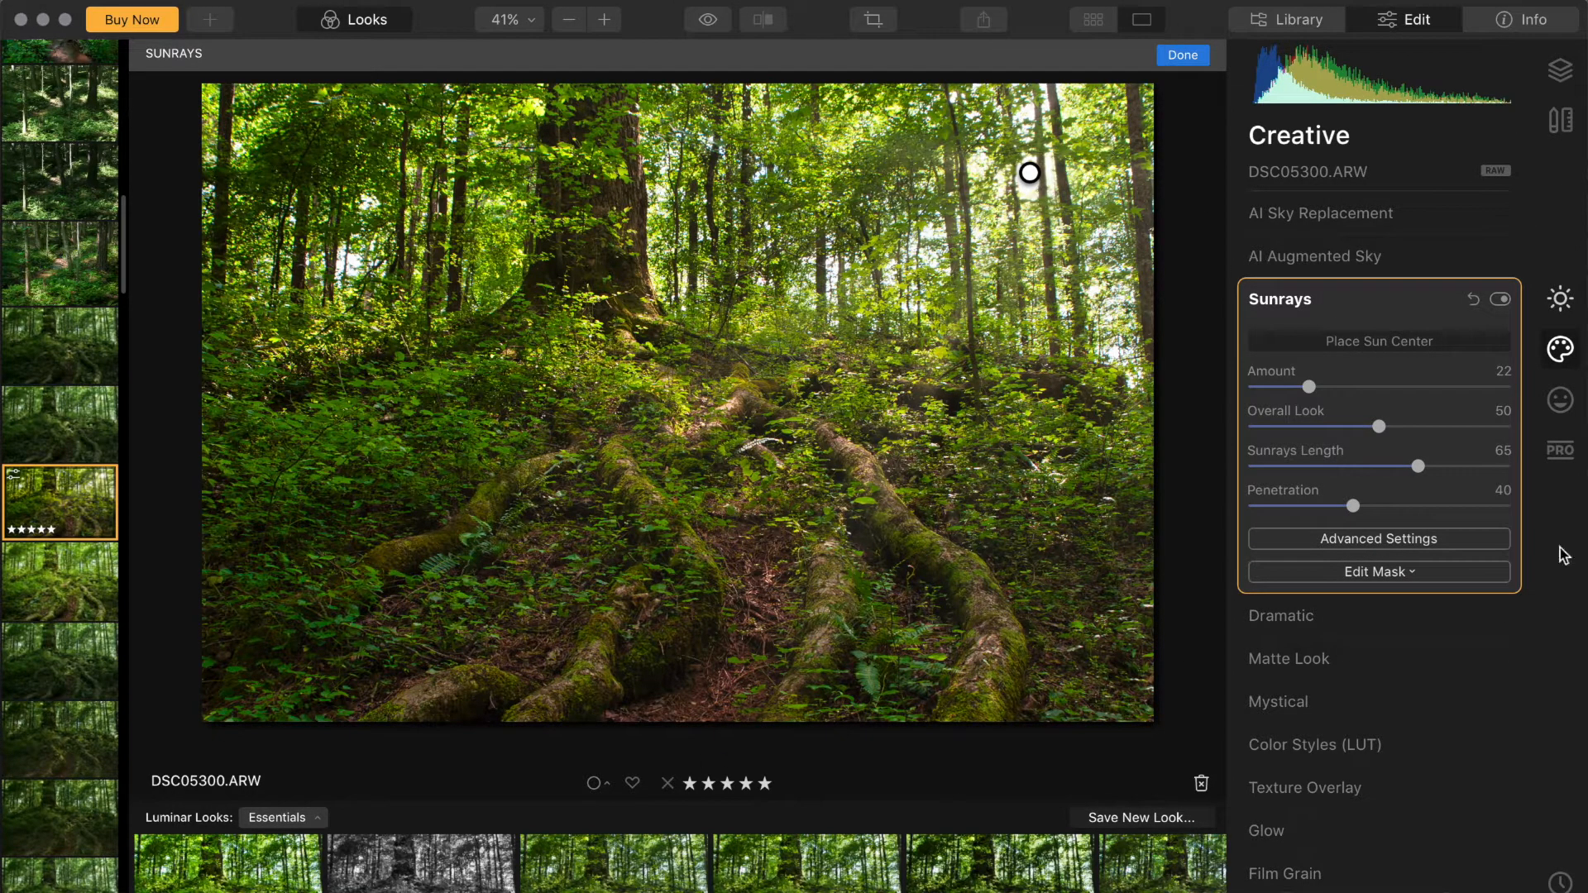
drag(1415, 466, 1392, 467)
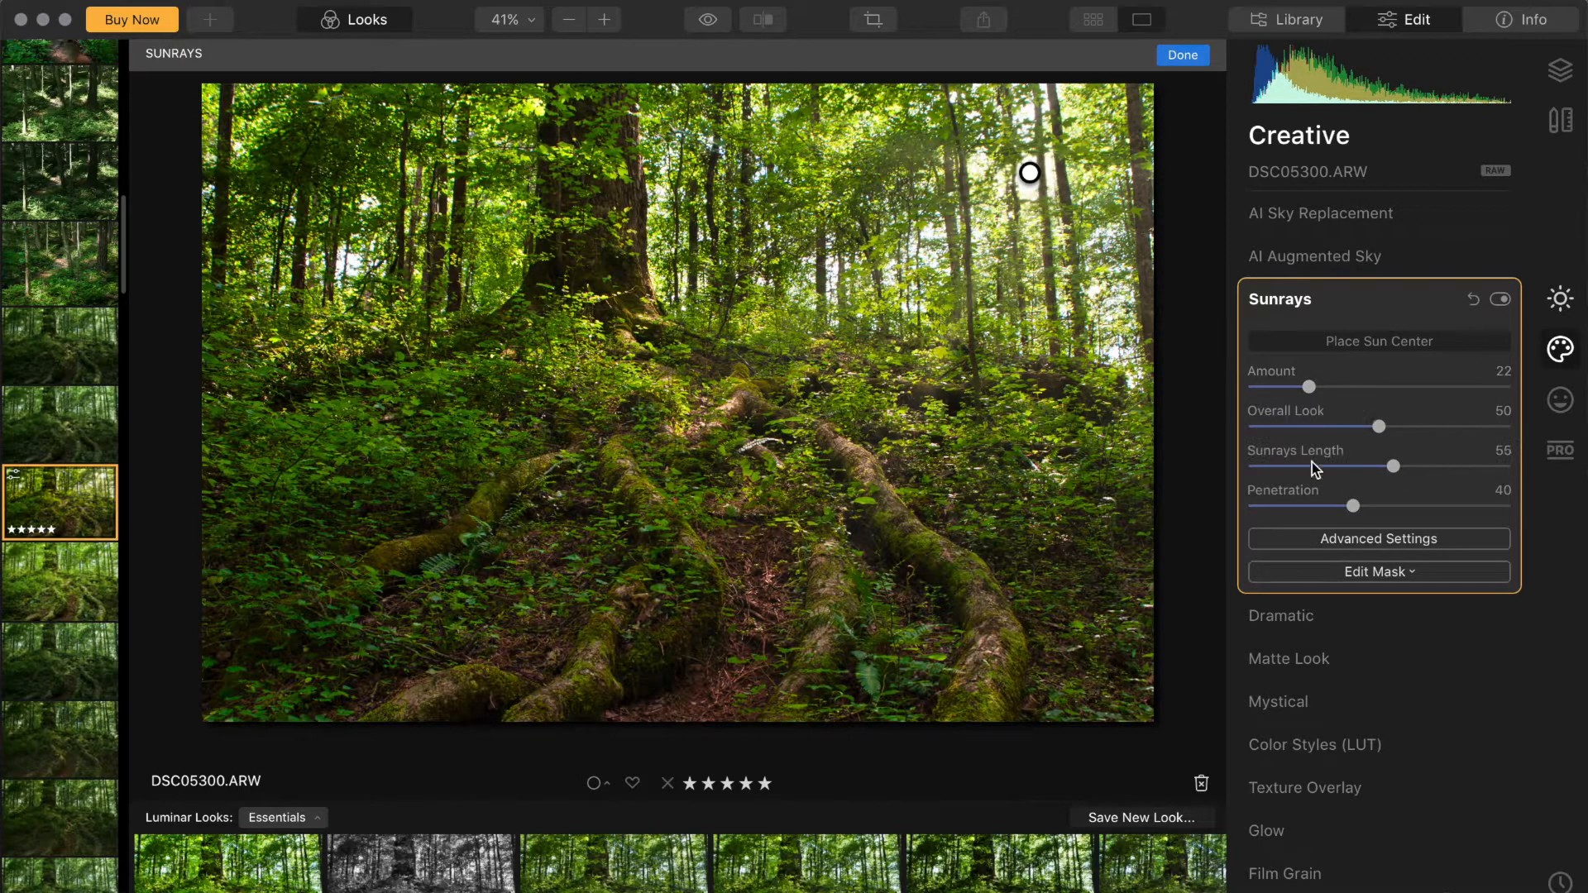
drag(1367, 509, 1376, 509)
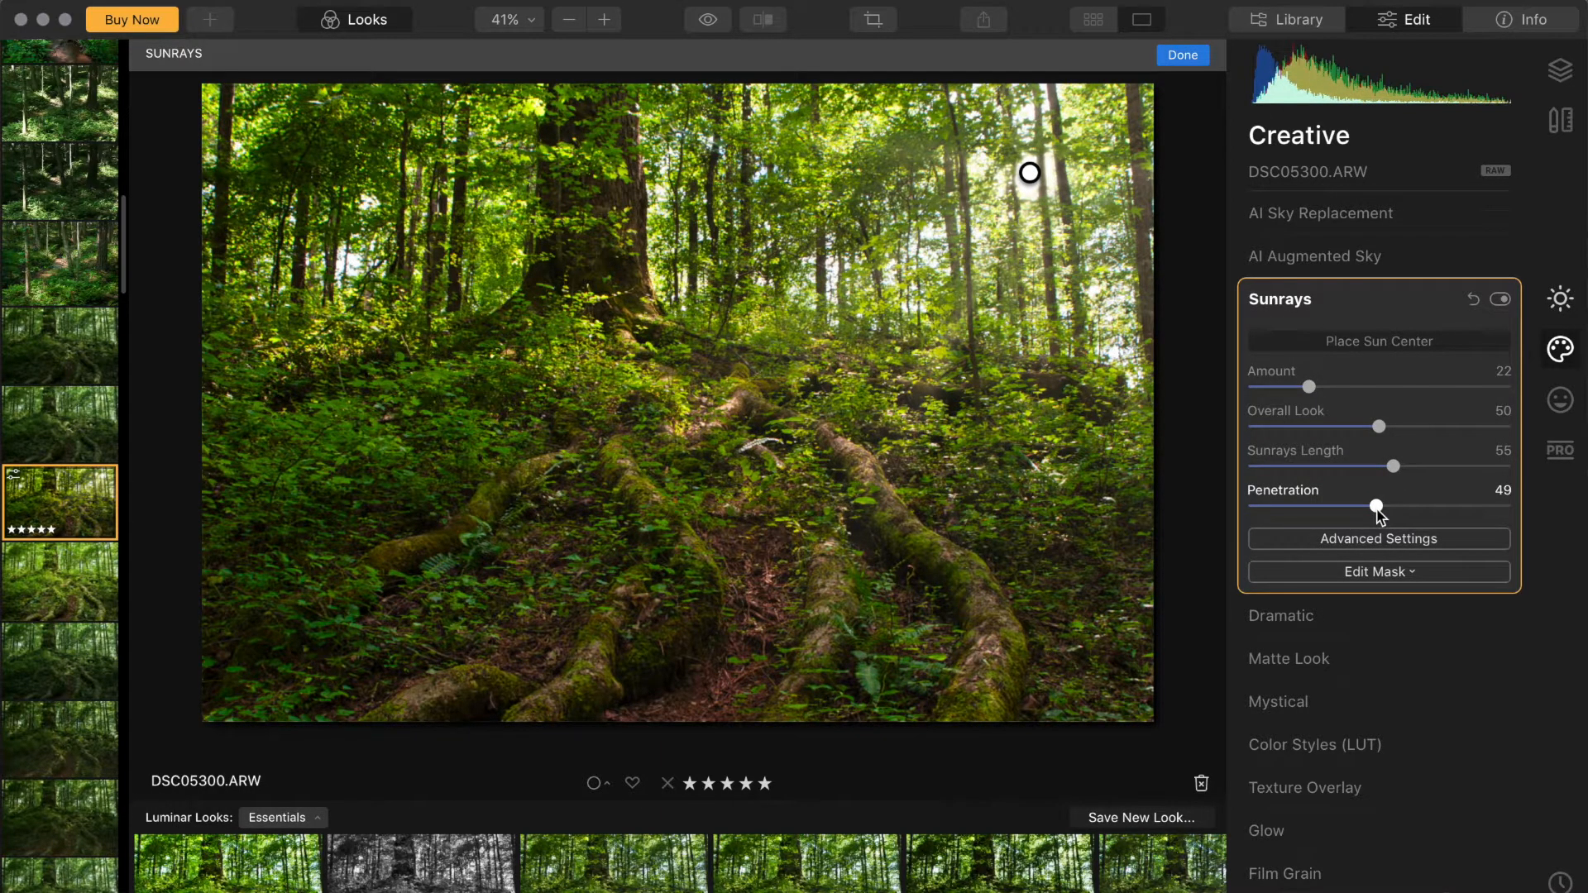
Step: Shift the sun center slightly left and set Sunrays Overall Look to 55
mouse_move(1029, 173)
mouse_down()
mouse_move(429, 195)
mouse_move(929, 206)
mouse_move(1017, 188)
mouse_move(976, 182)
mouse_up()
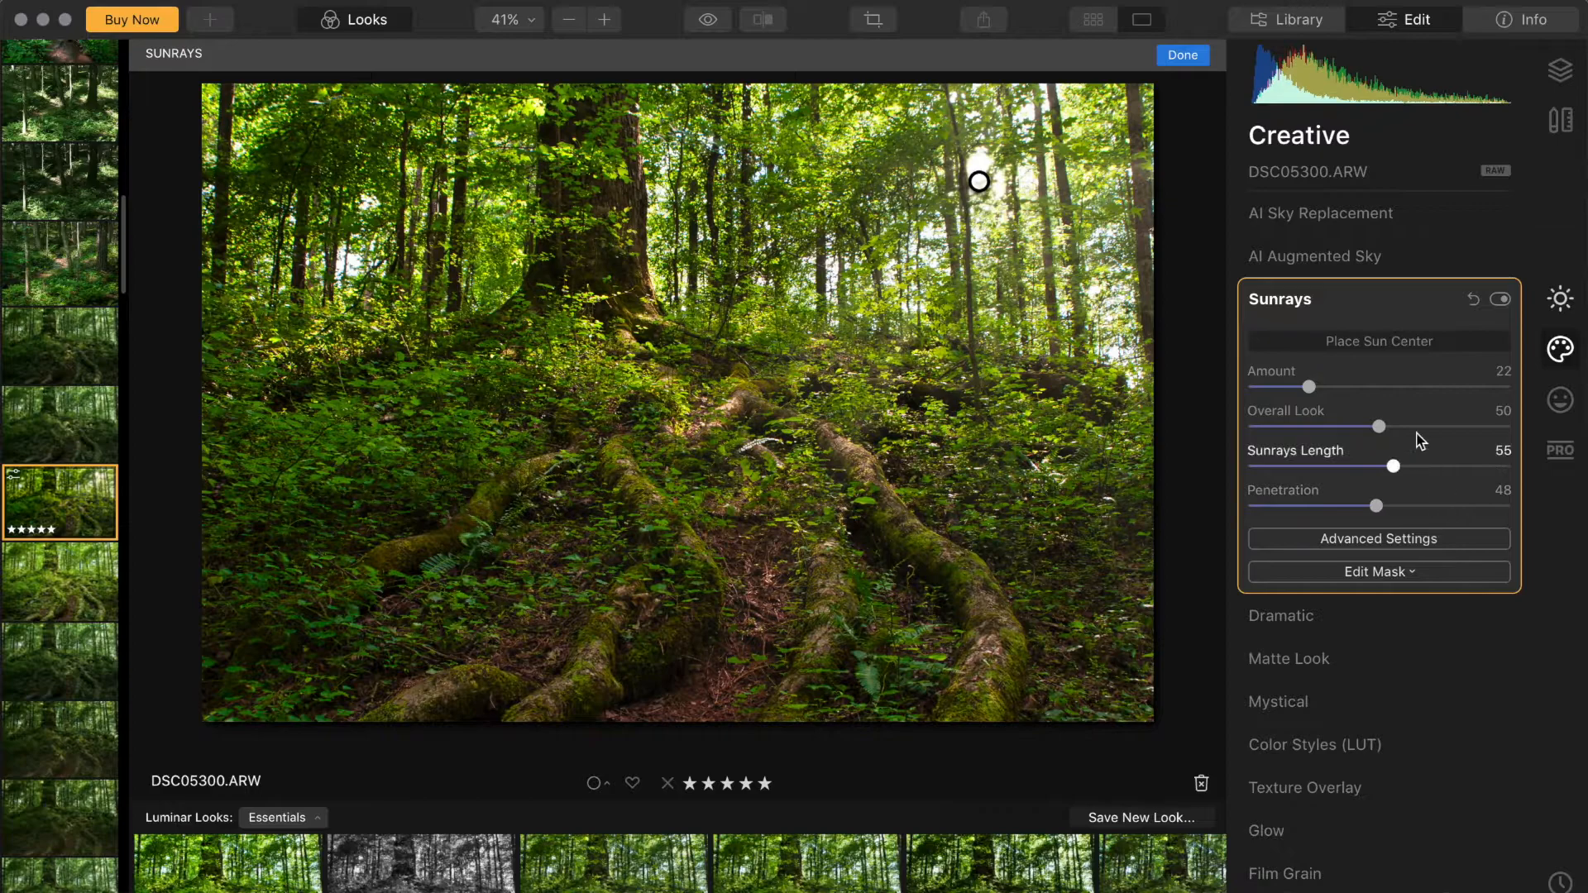
drag(1379, 427, 1397, 430)
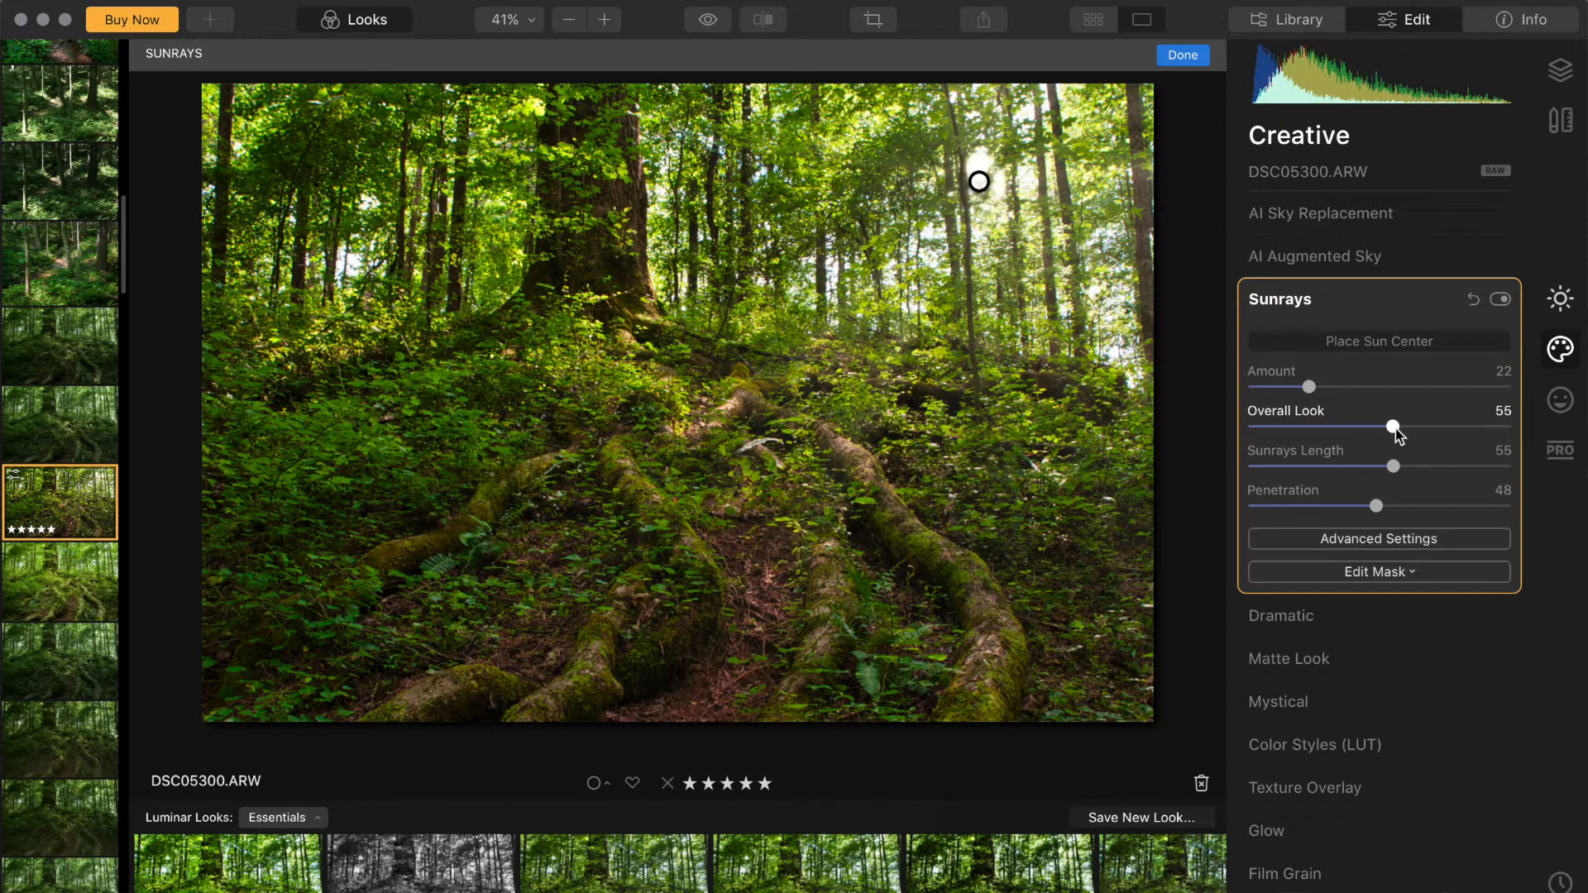
Step: Add a Vignette with its subject on the forest path center and Amount set to -17
click(1560, 299)
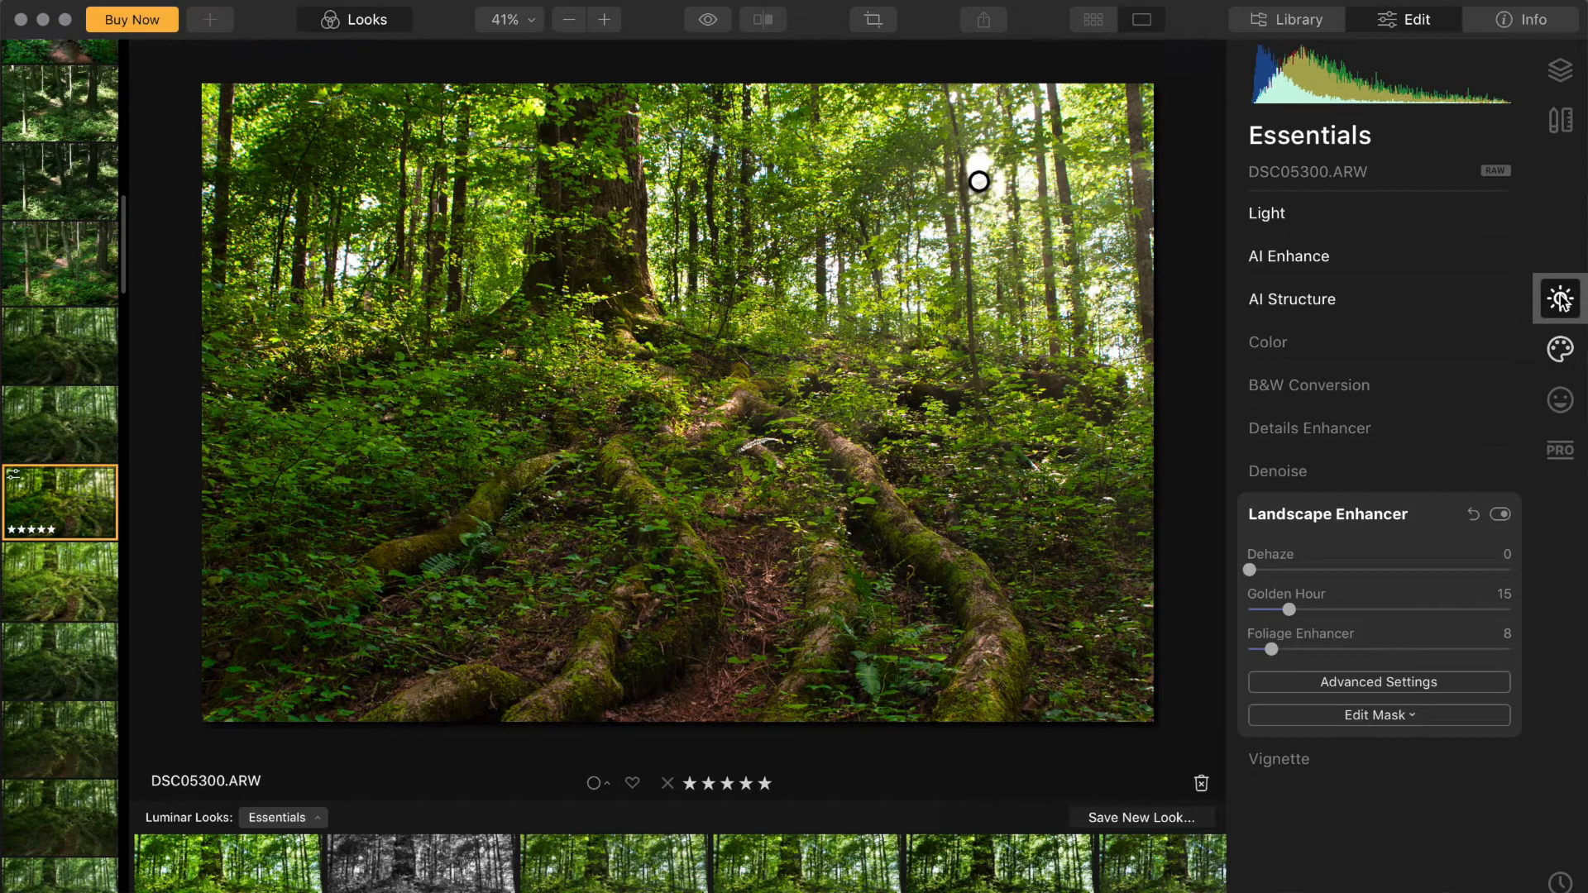
click(1309, 766)
click(1379, 604)
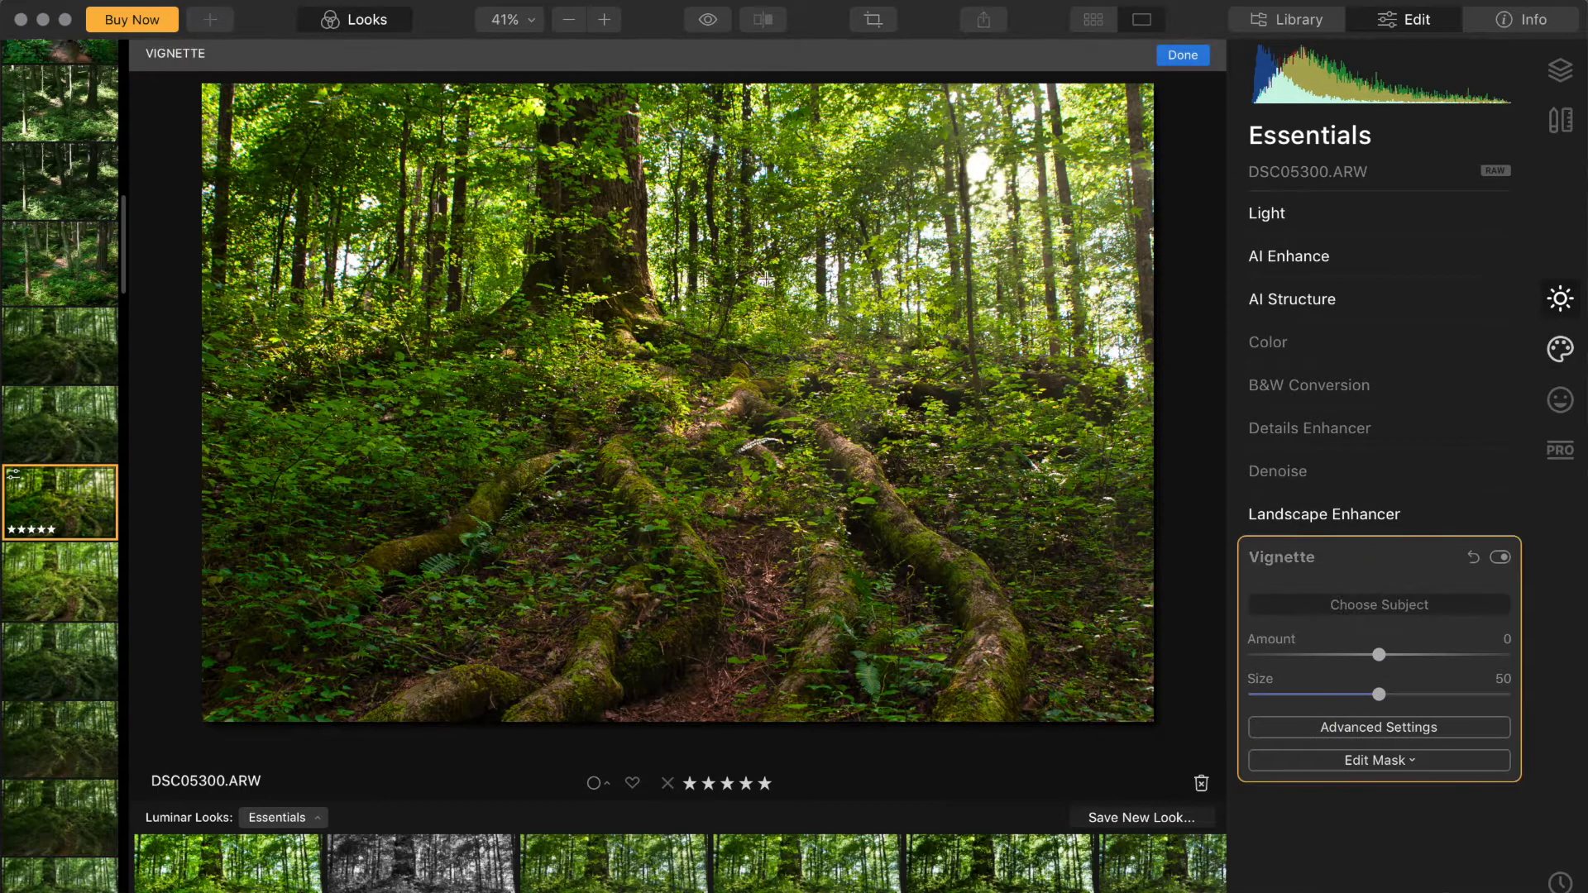
click(653, 395)
mouse_move(1378, 655)
mouse_down()
mouse_move(1337, 664)
mouse_move(1355, 659)
mouse_up()
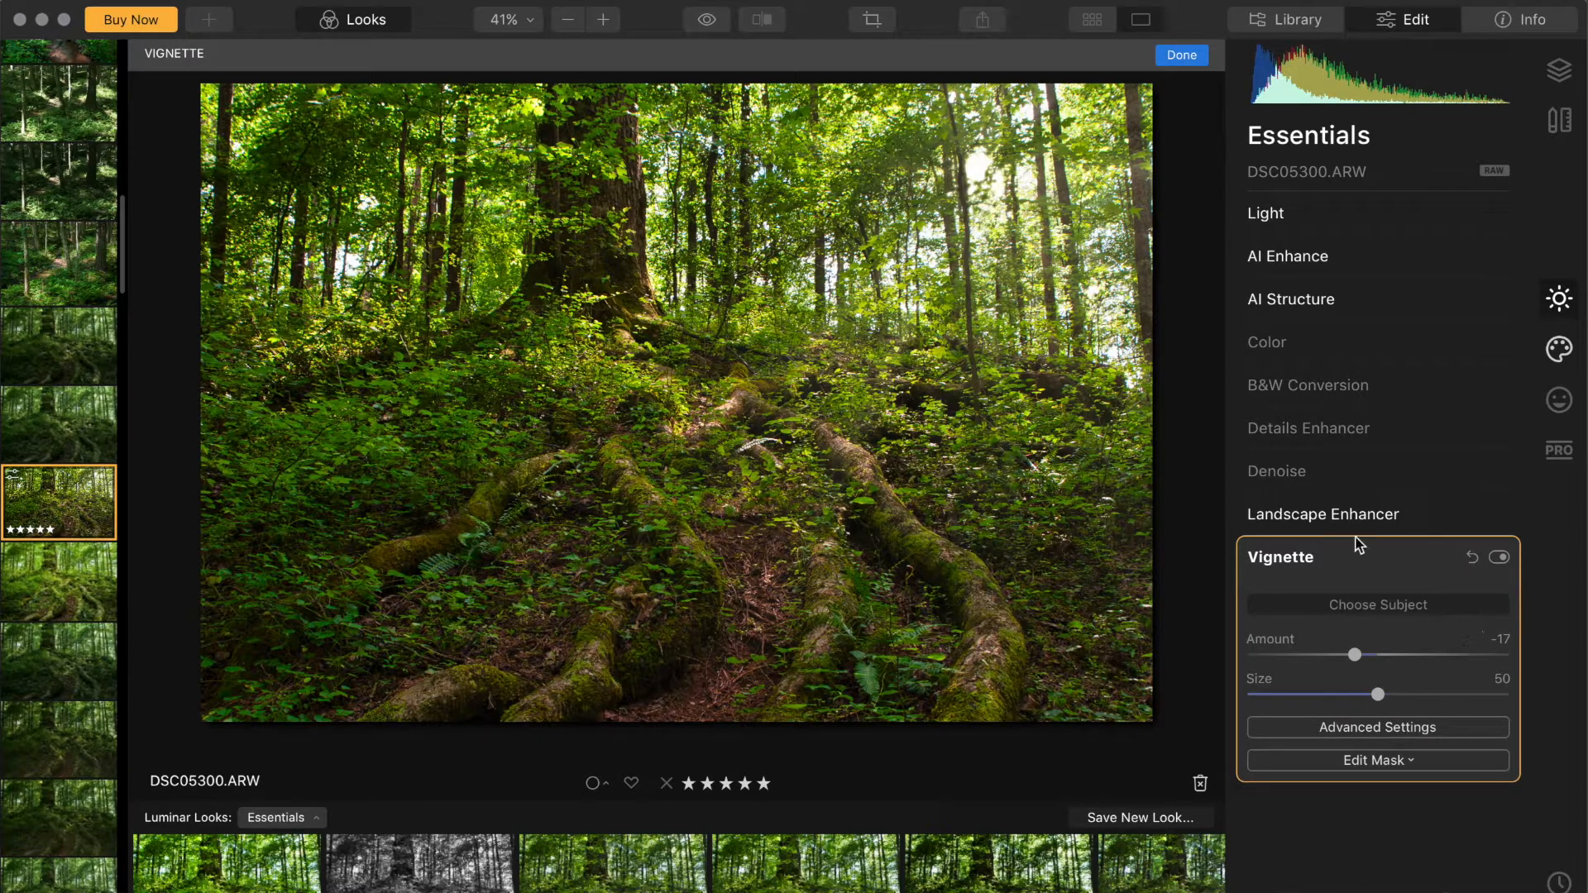
click(1298, 514)
Step: Export the photo as DSC05300 to the Desktop in JPEG format with Quality 90
click(982, 20)
click(992, 50)
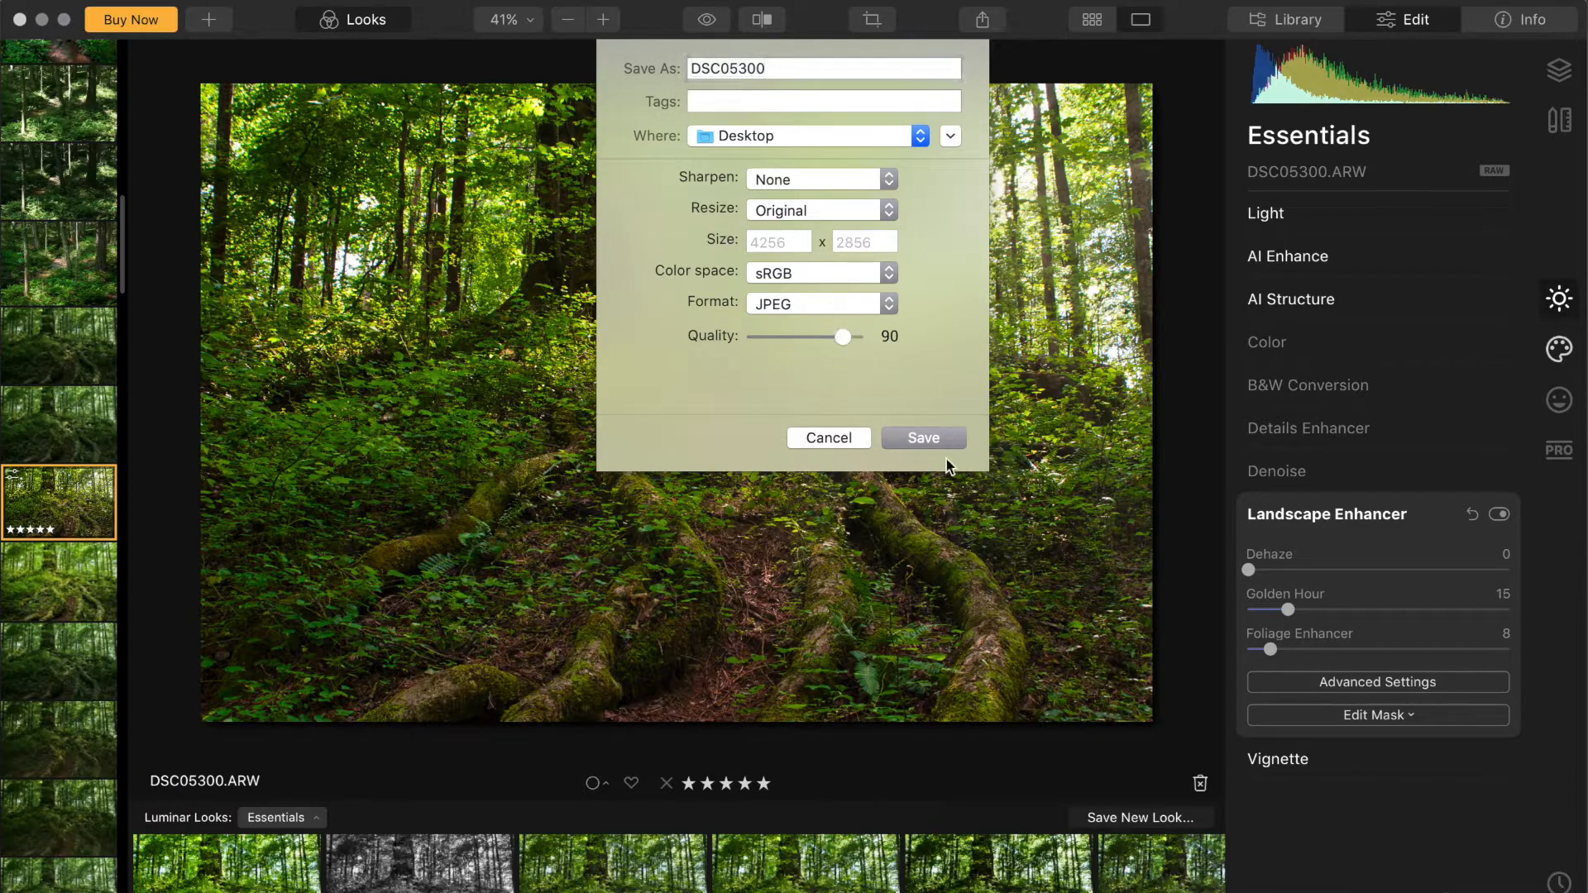
click(950, 444)
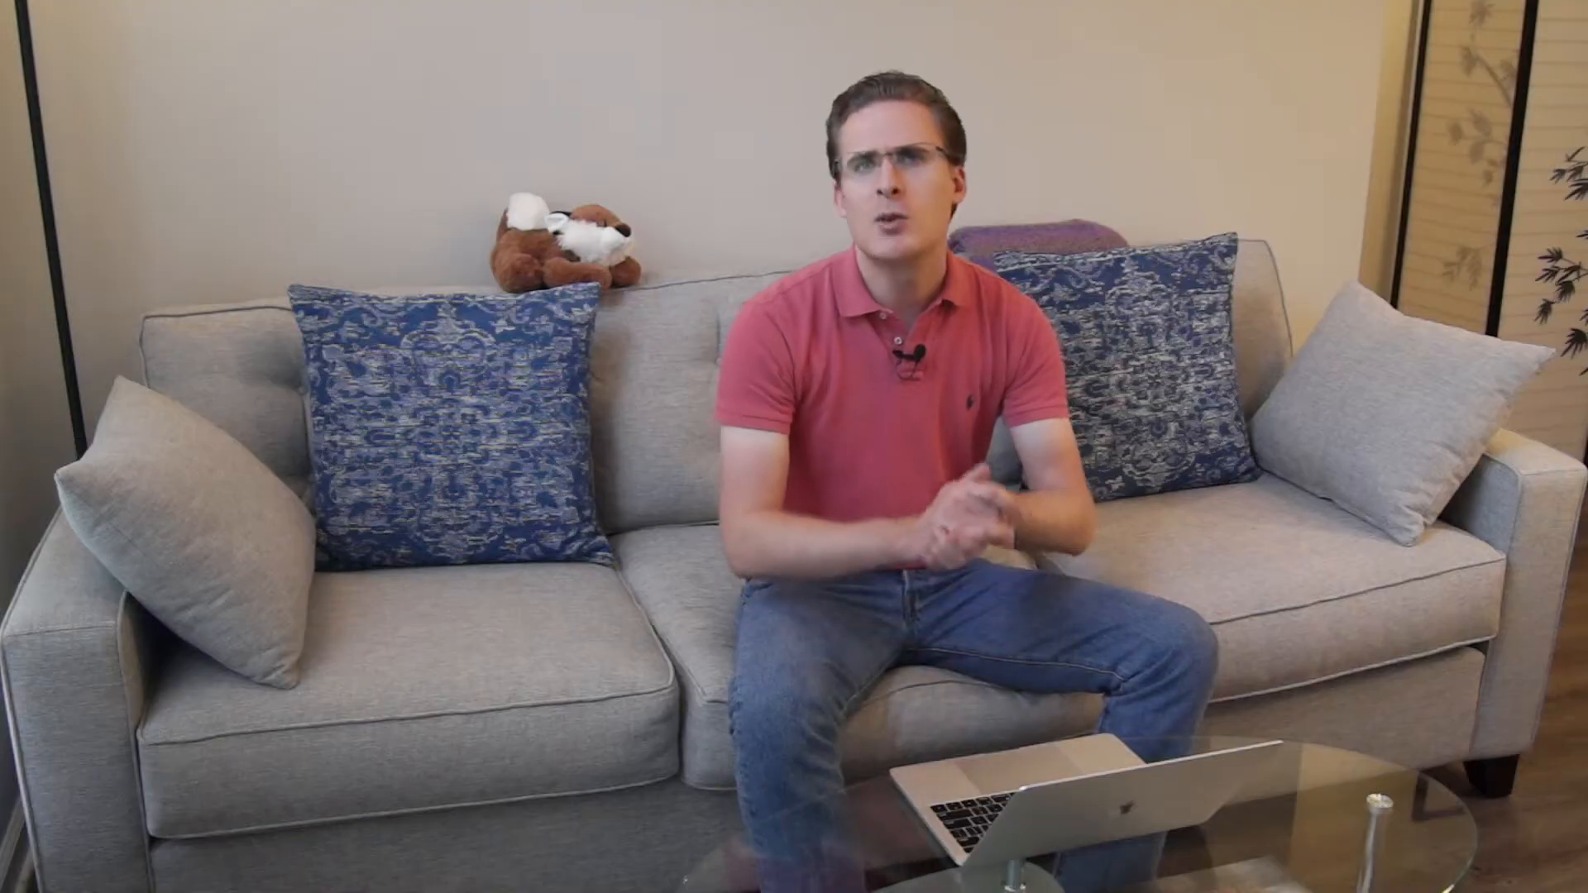